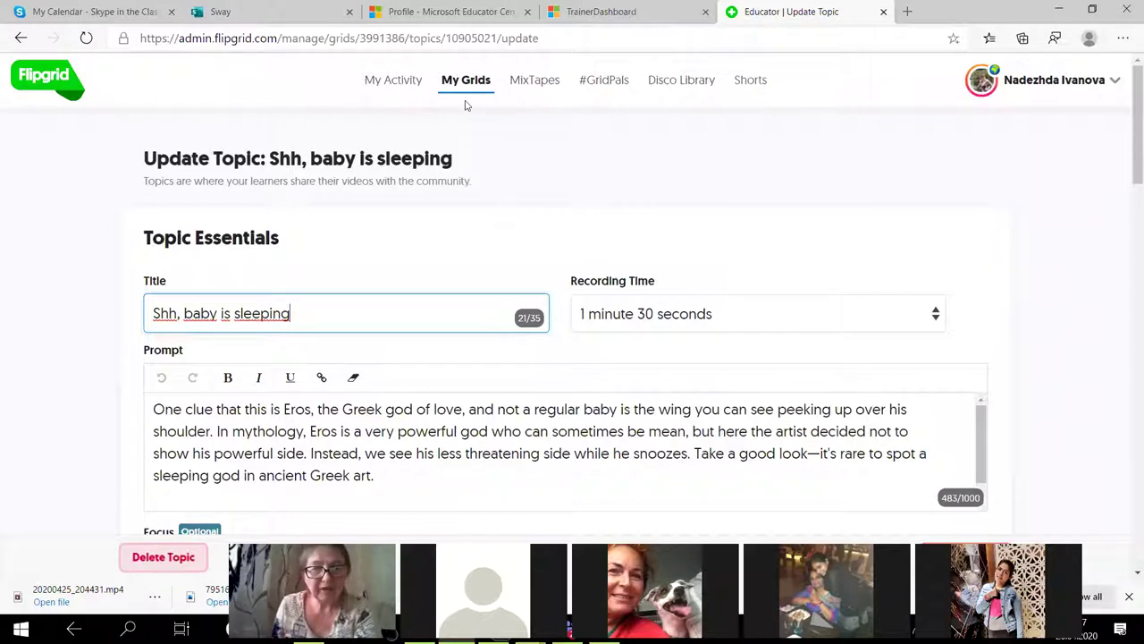
Open the Remote Learning grid from My Grids and scroll to its two topics
click(479, 82)
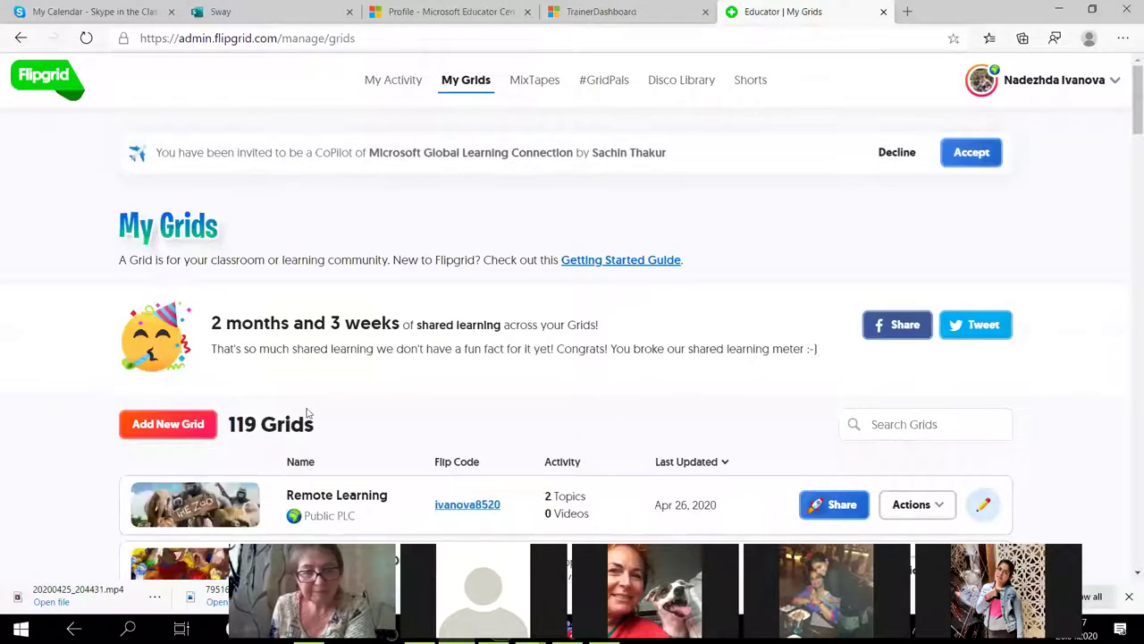
click(302, 500)
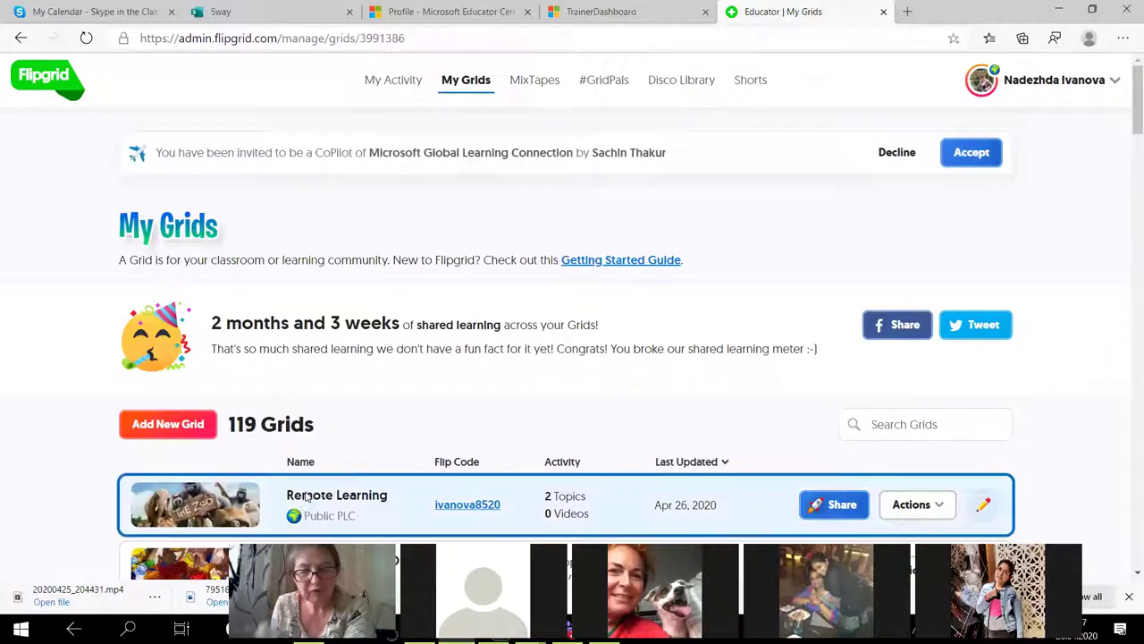
scroll(357, 474, down, 3)
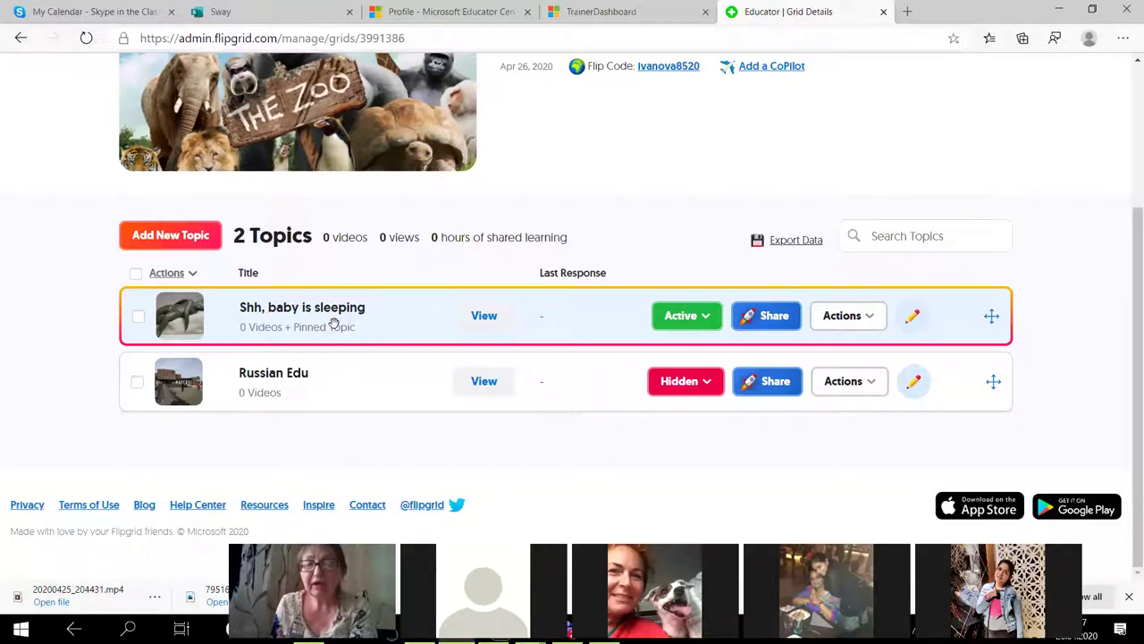
scroll(661, 331, up, 3)
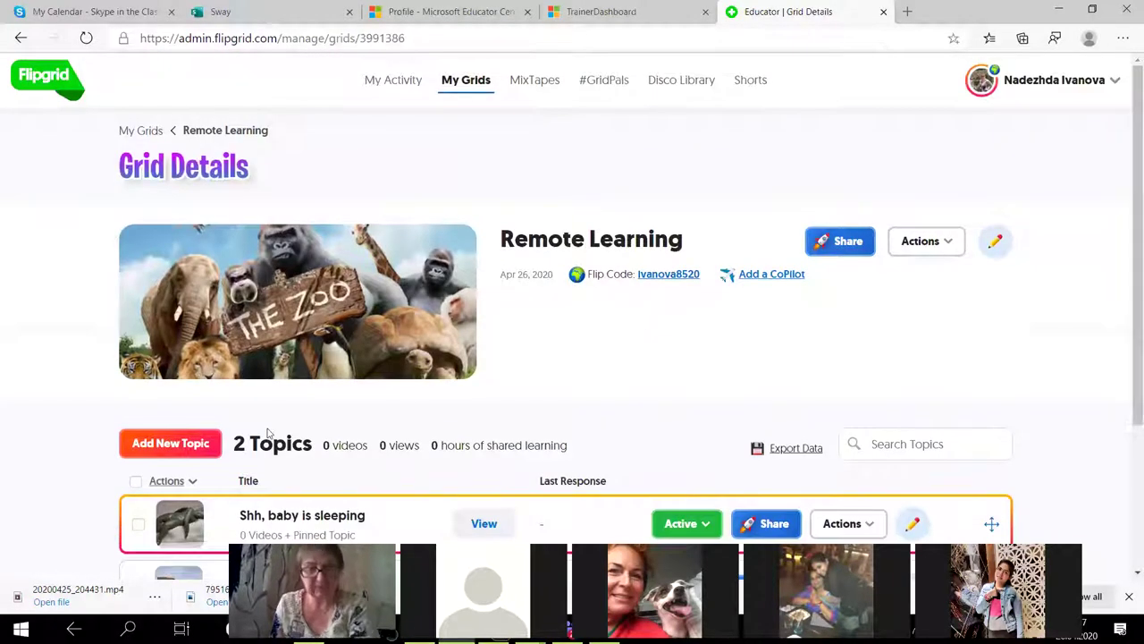
scroll(406, 380, down, 3)
Open the Russian Edu topic and review its prompt and empty Responses section
click(304, 376)
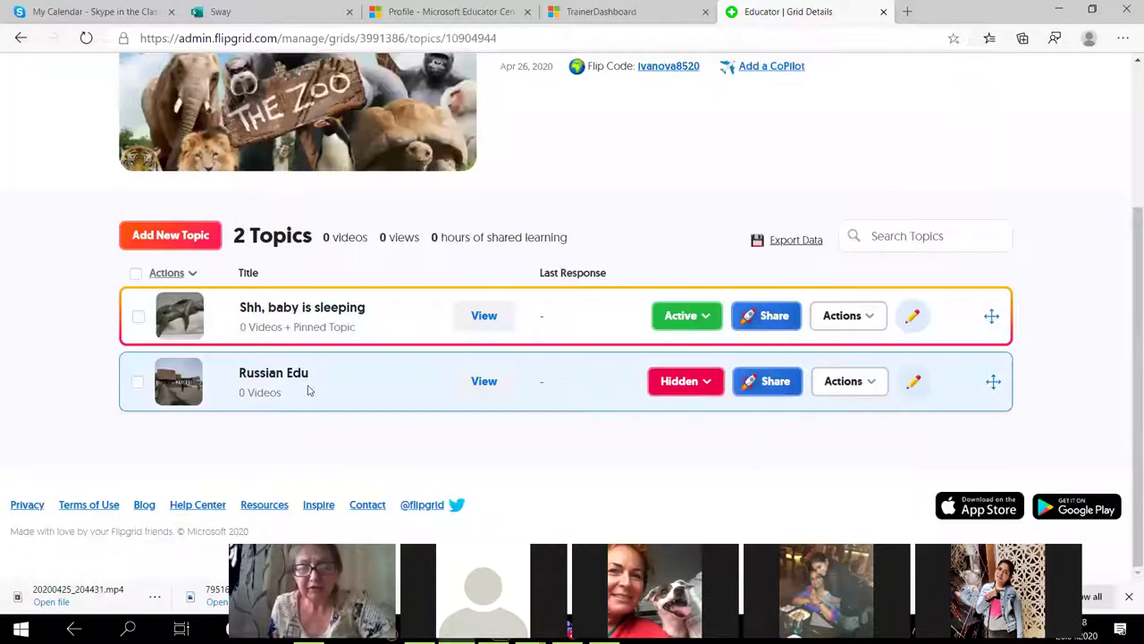
scroll(398, 364, down, 3)
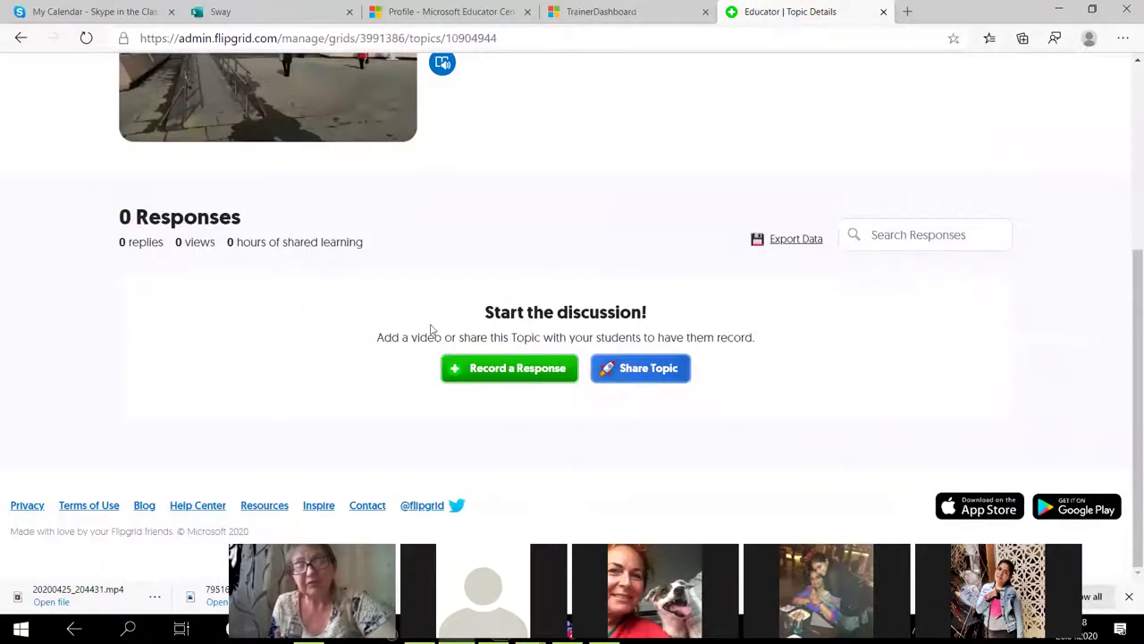
scroll(547, 410, up, 1)
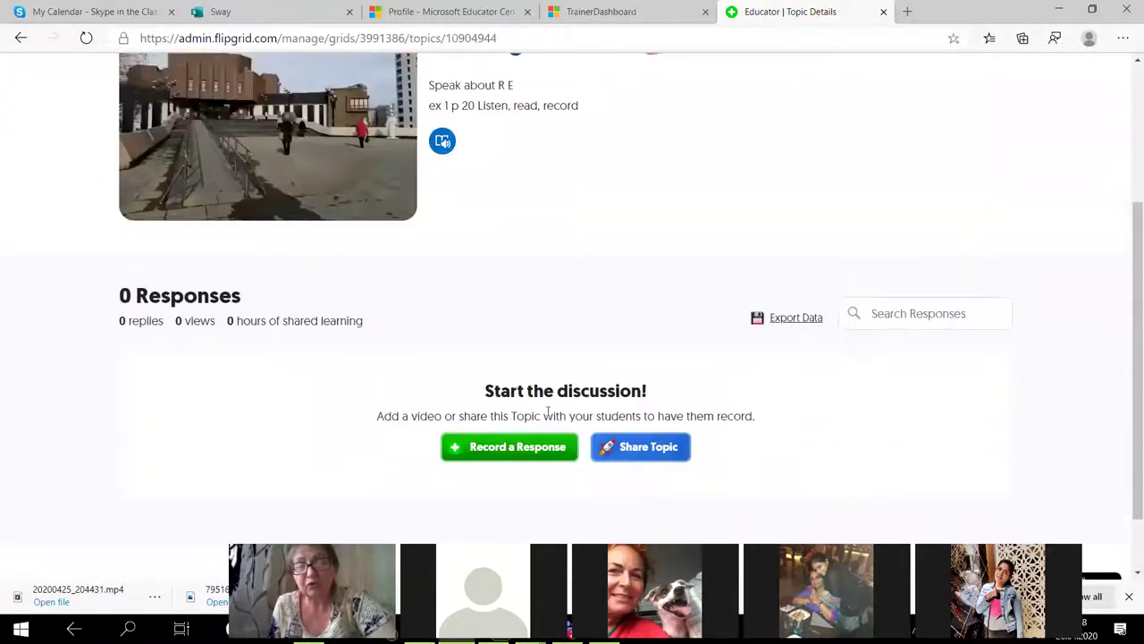
Start a response, look at the Upload Video panel, close it, and reopen the recorder
click(504, 446)
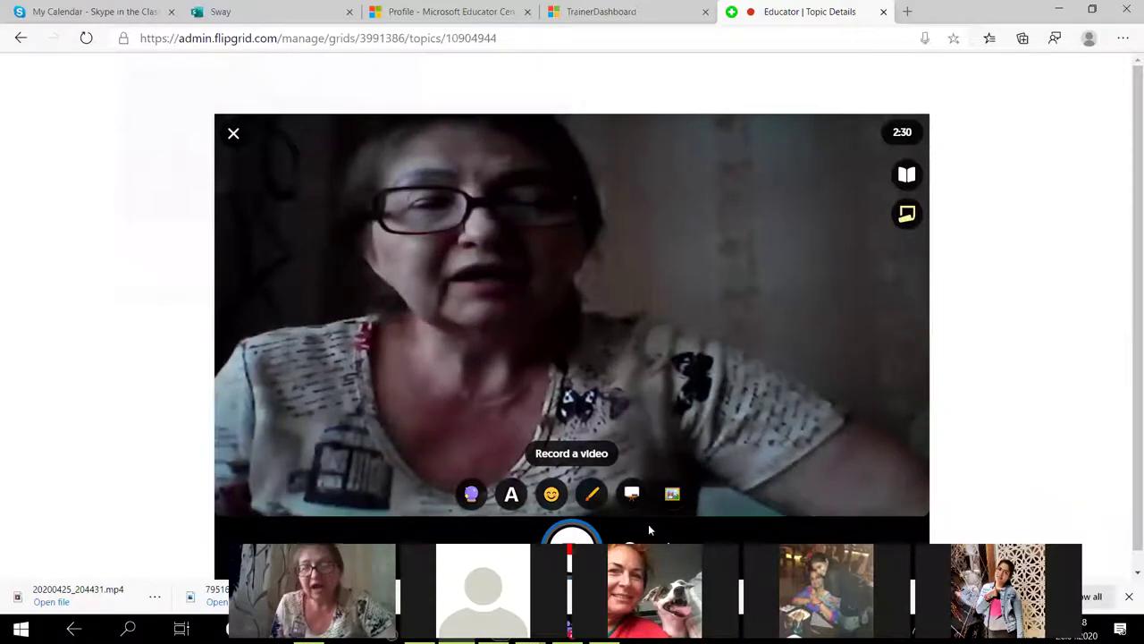
click(667, 542)
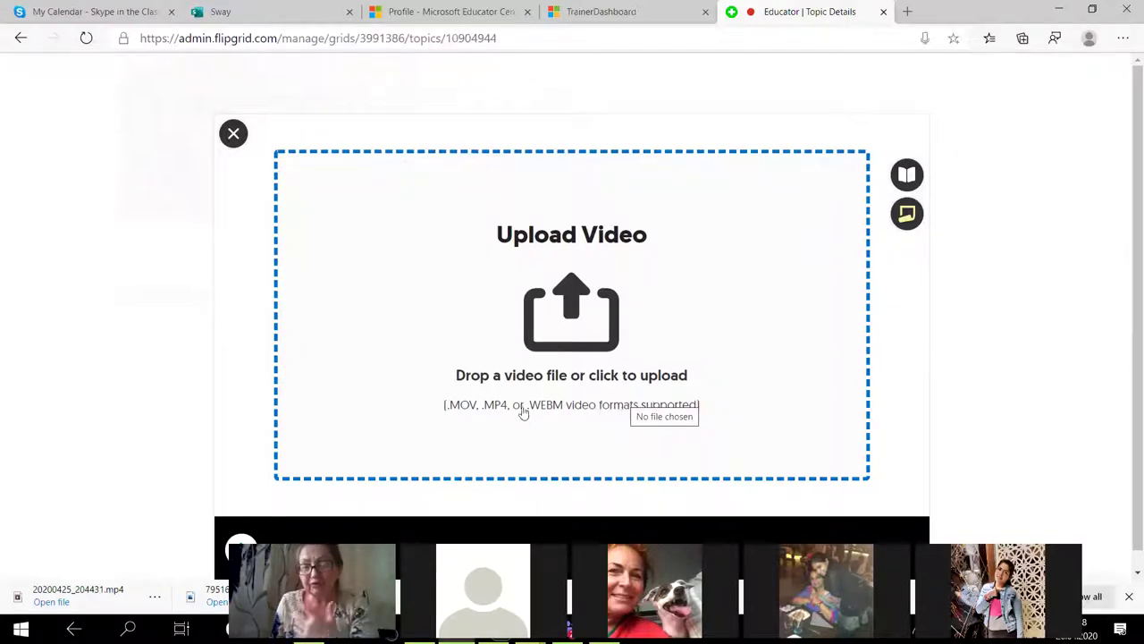
click(233, 134)
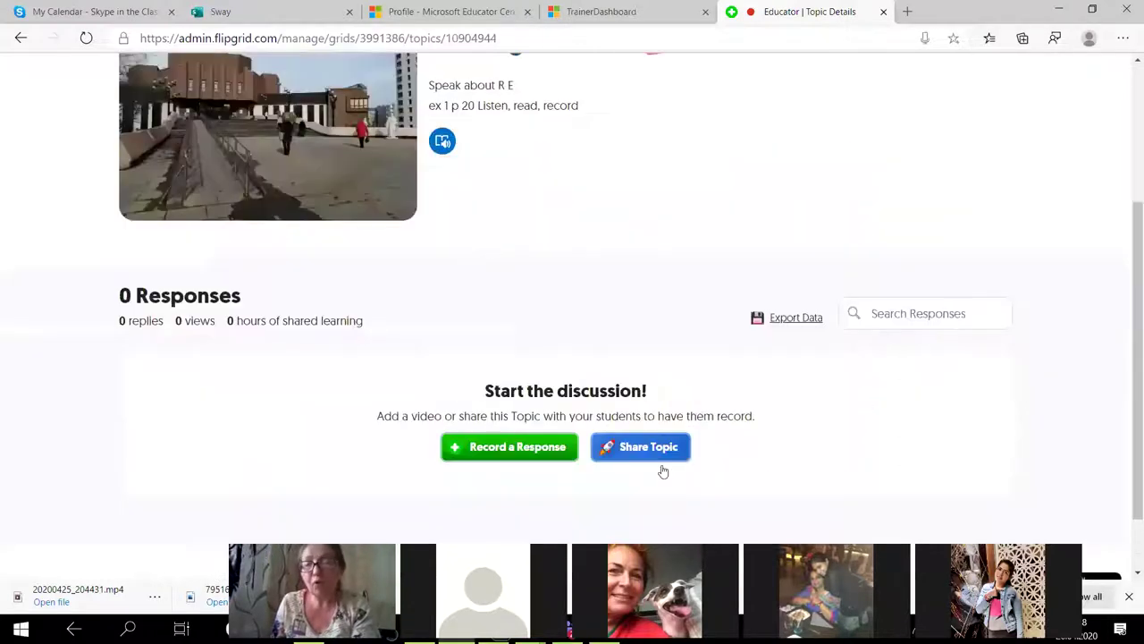
click(574, 447)
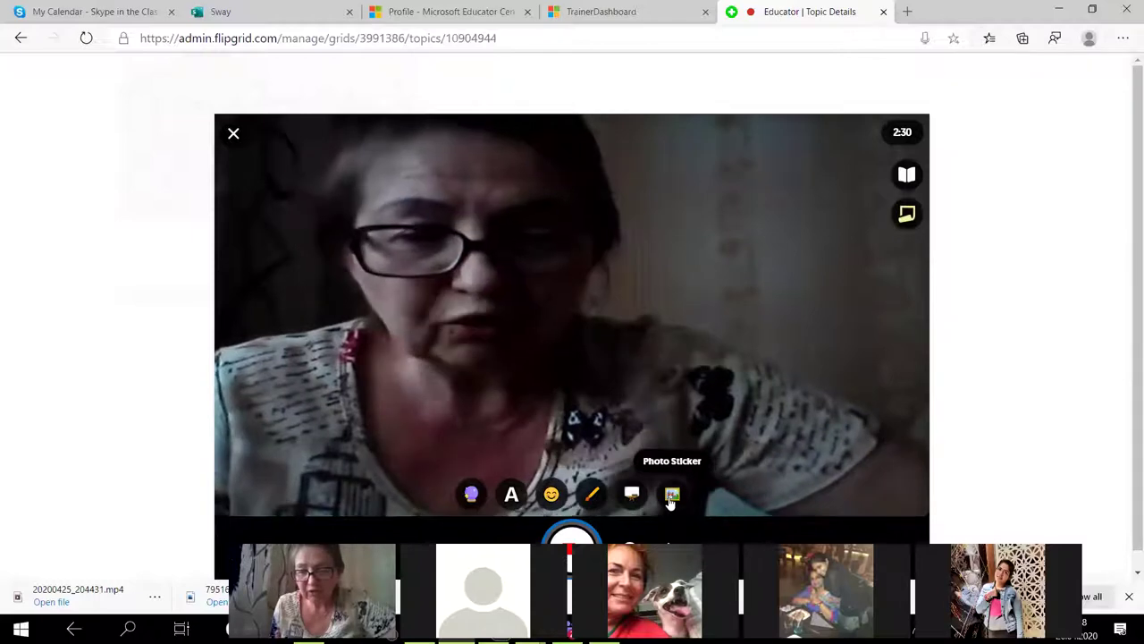
Add the golden lattice cube photo as a photo sticker on the video
click(671, 499)
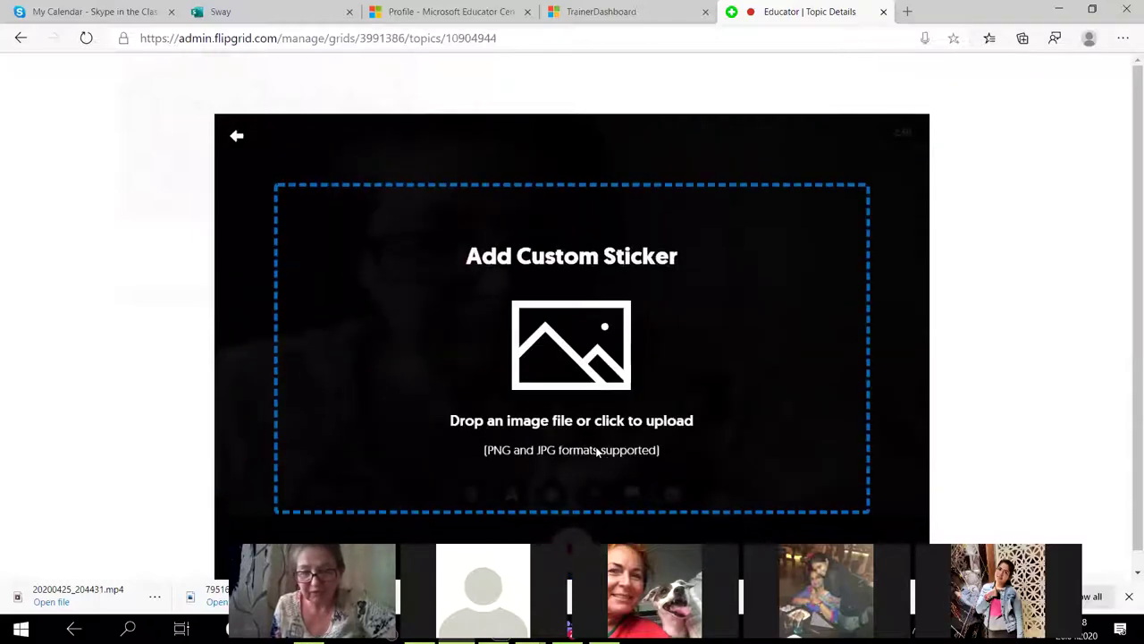
click(592, 448)
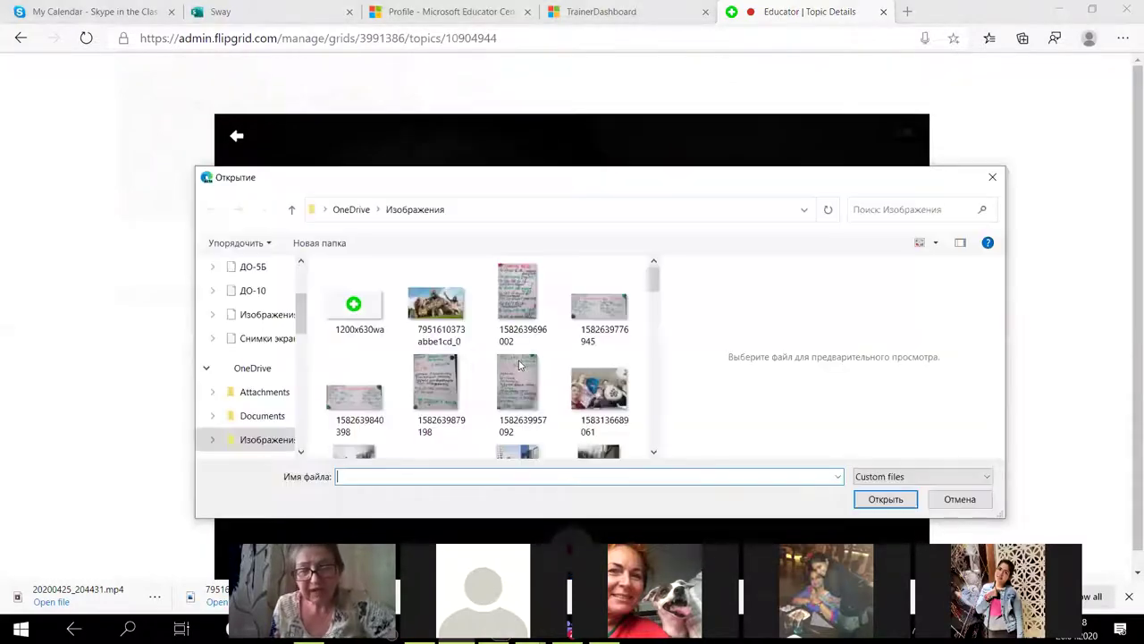
scroll(611, 335, down, 5)
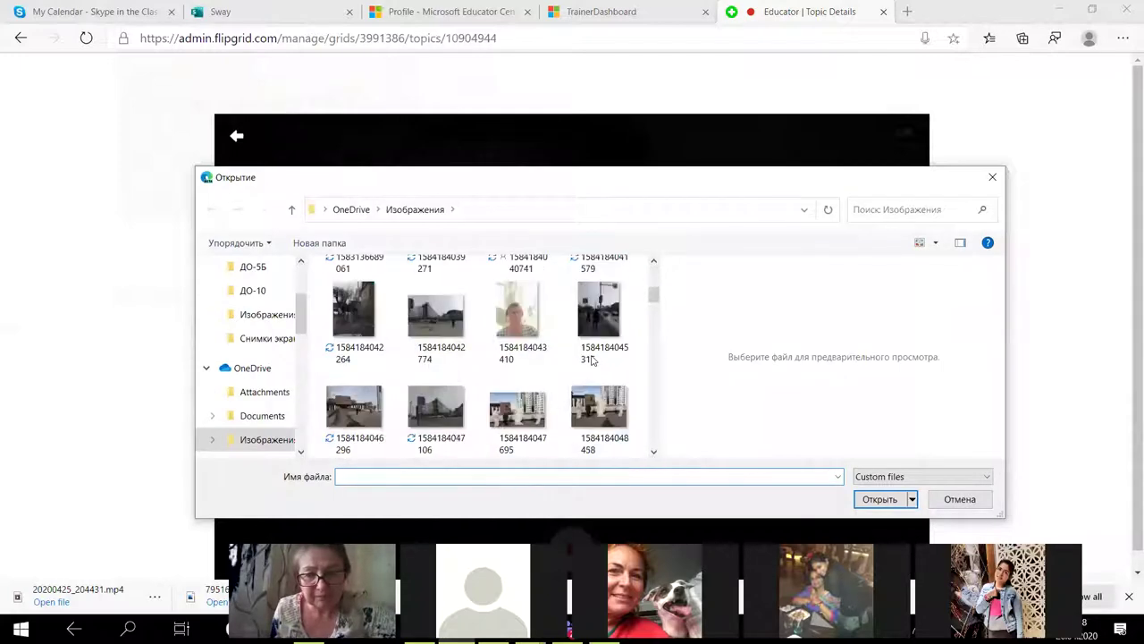
click(518, 316)
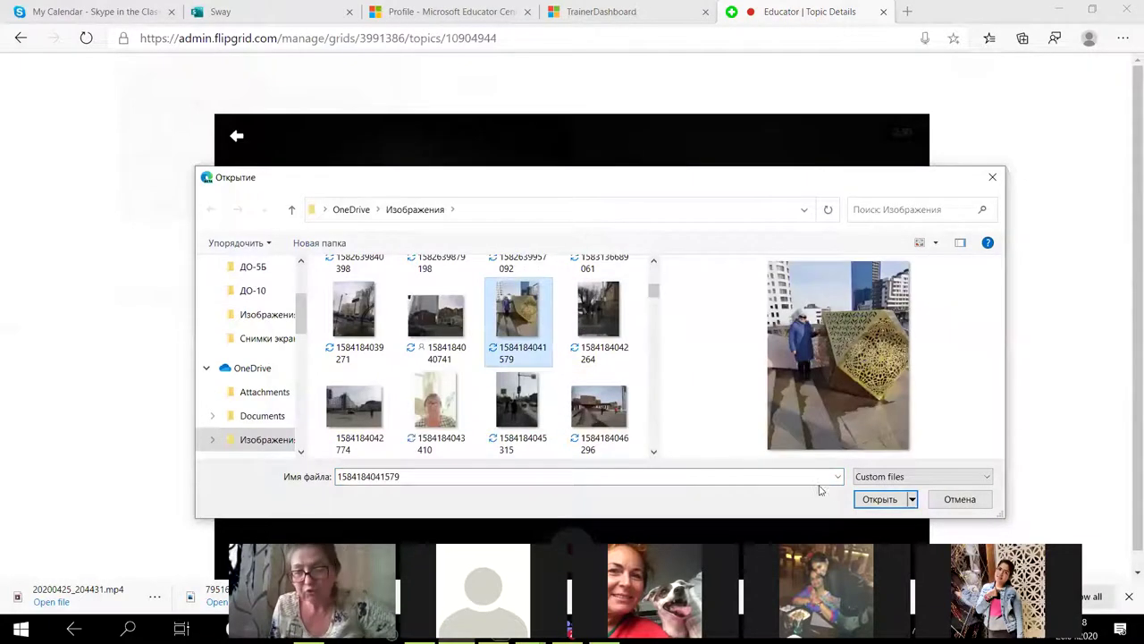
click(863, 499)
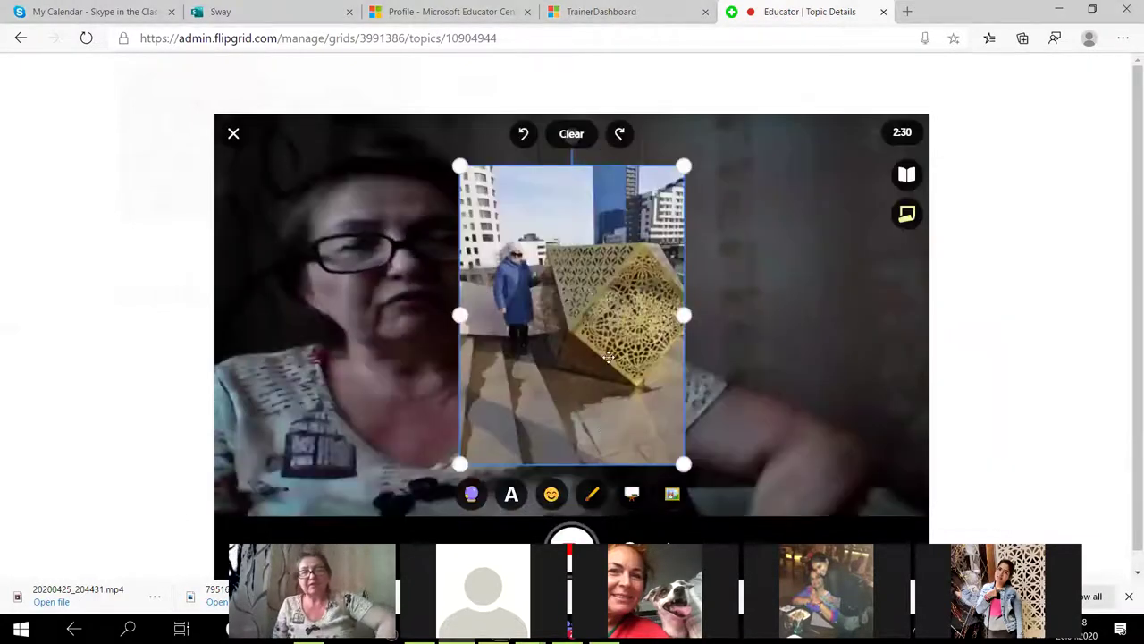
Resize the cube photo sticker to a small inset in the upper right
drag(468, 176, 409, 97)
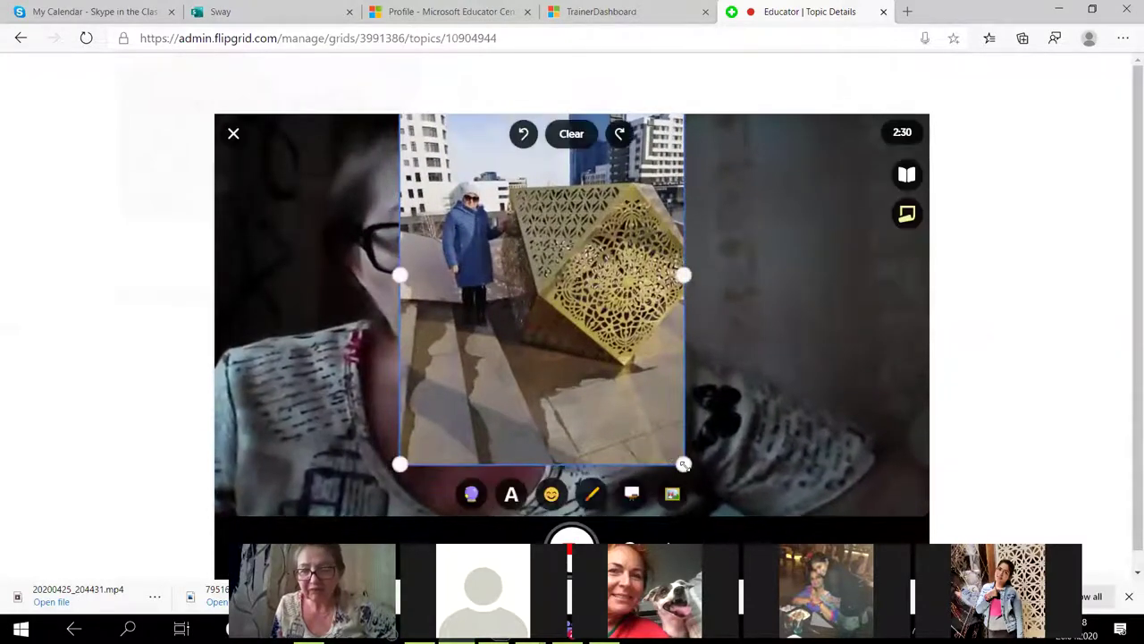
drag(685, 463, 732, 493)
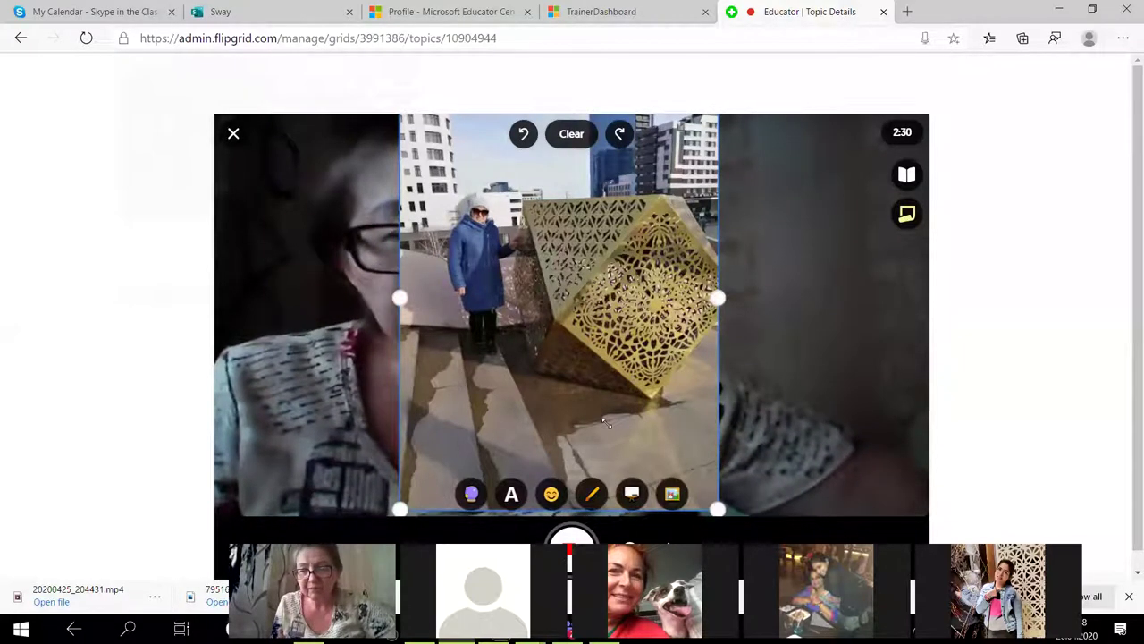
drag(710, 507, 687, 265)
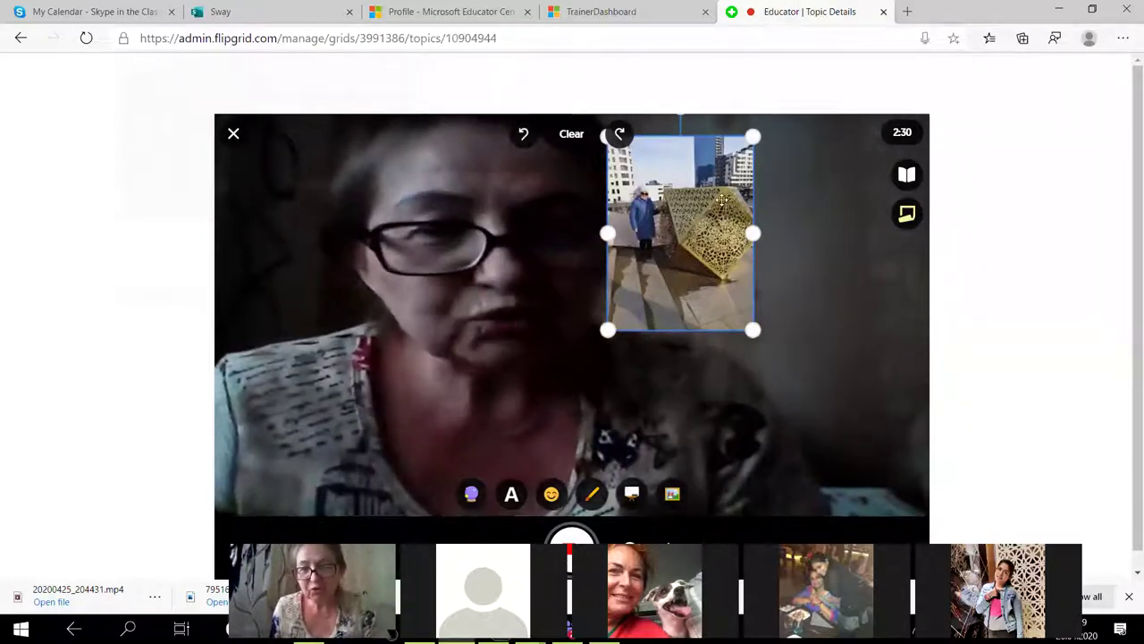
drag(744, 192, 801, 182)
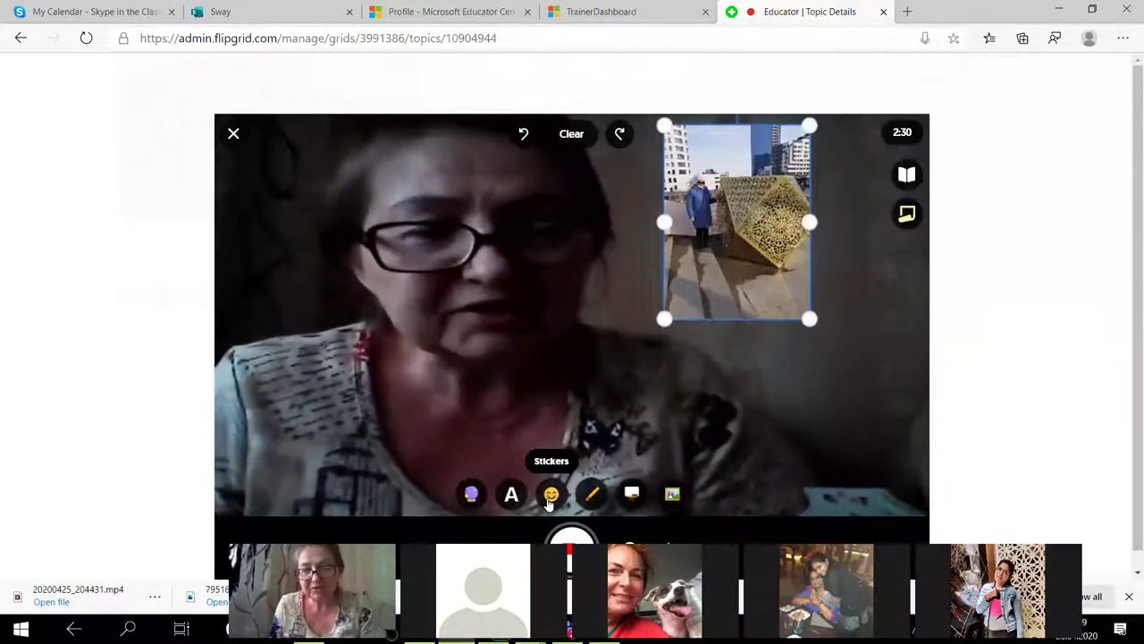
Search stickers for 'house' and place the two-houses sticker on the video
click(551, 497)
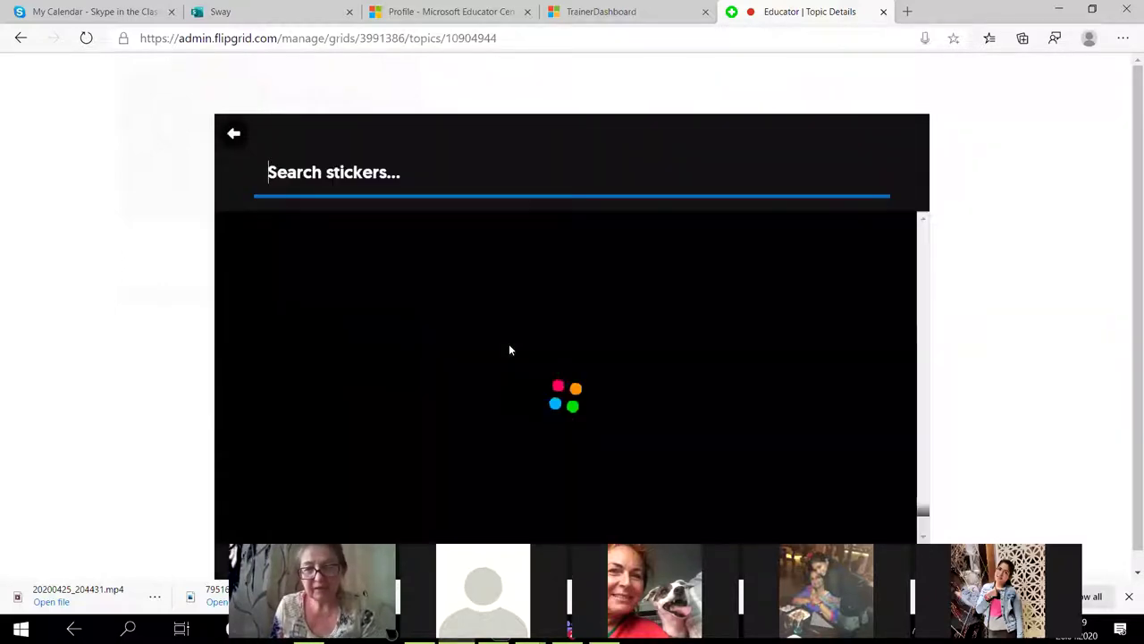
click(392, 179)
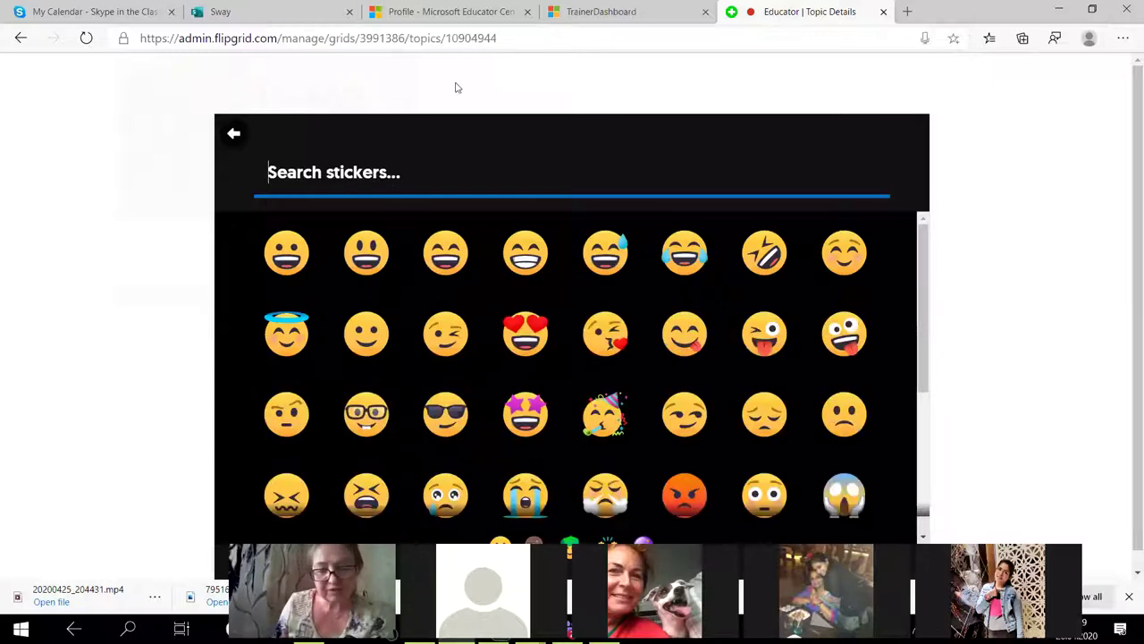
text(Ci)
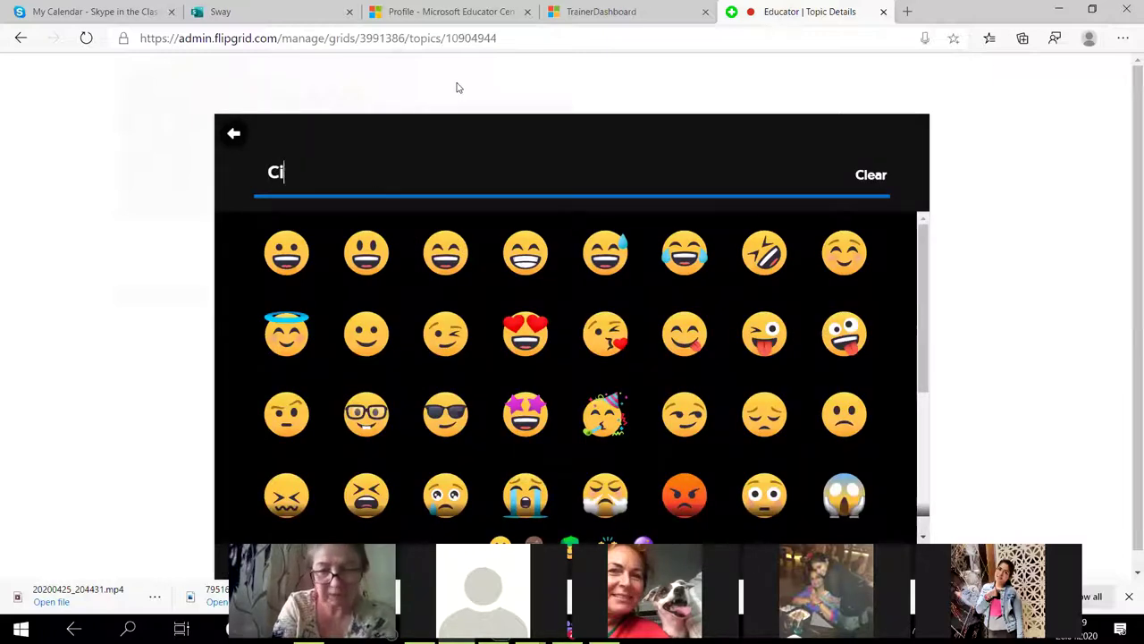
text(ty)
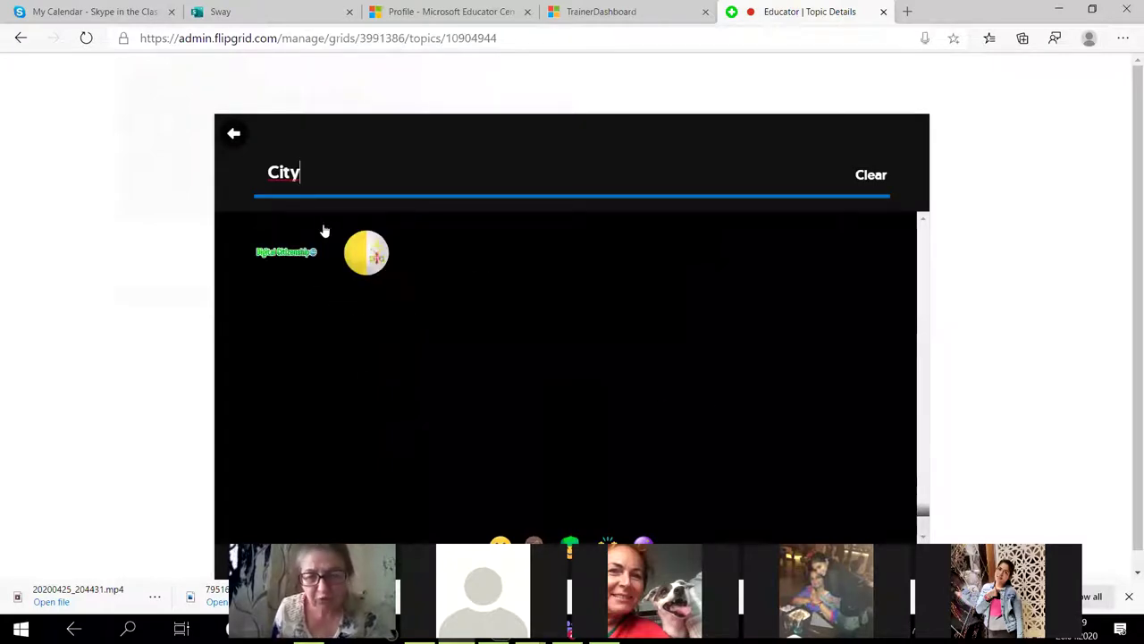
key(BackSpace)
key(BackSpace)
key(BackSpace)
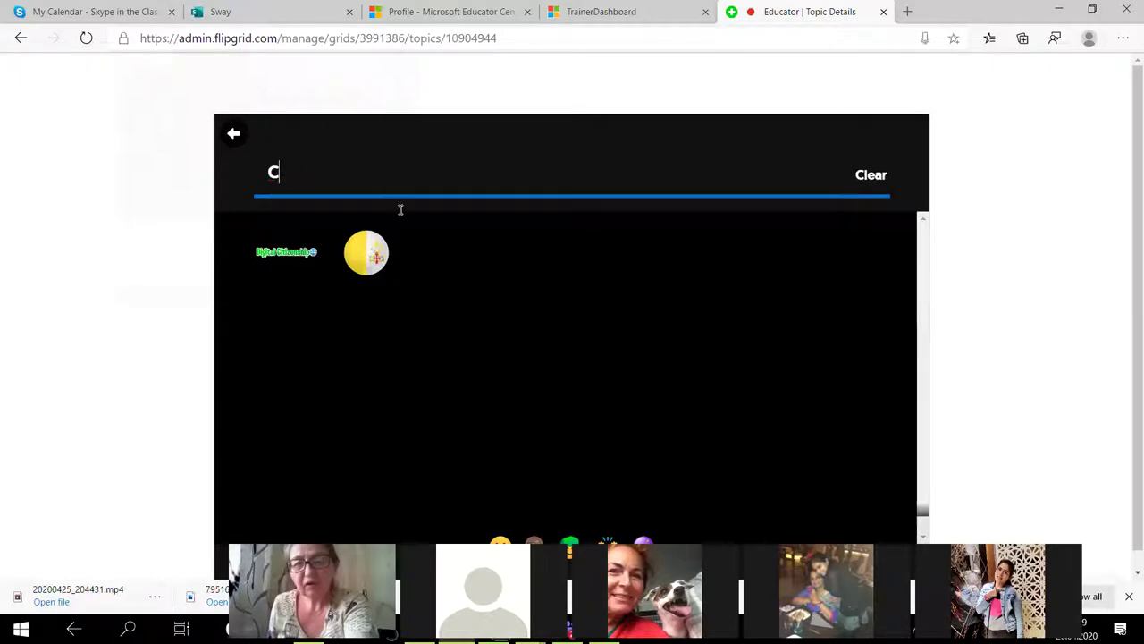
key(BackSpace)
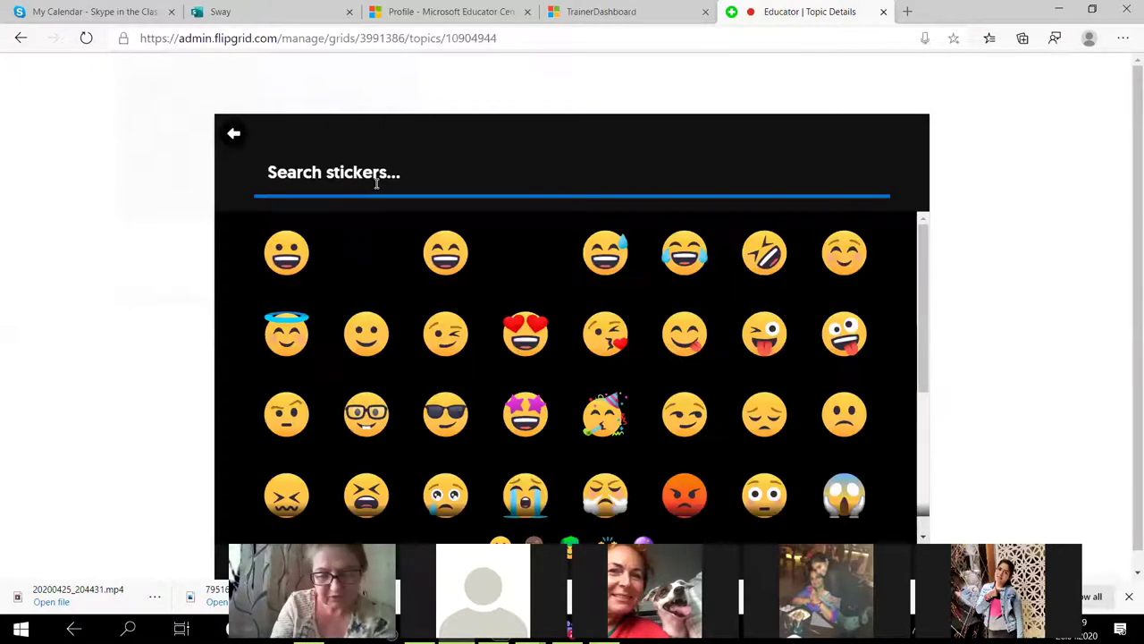
text(hou)
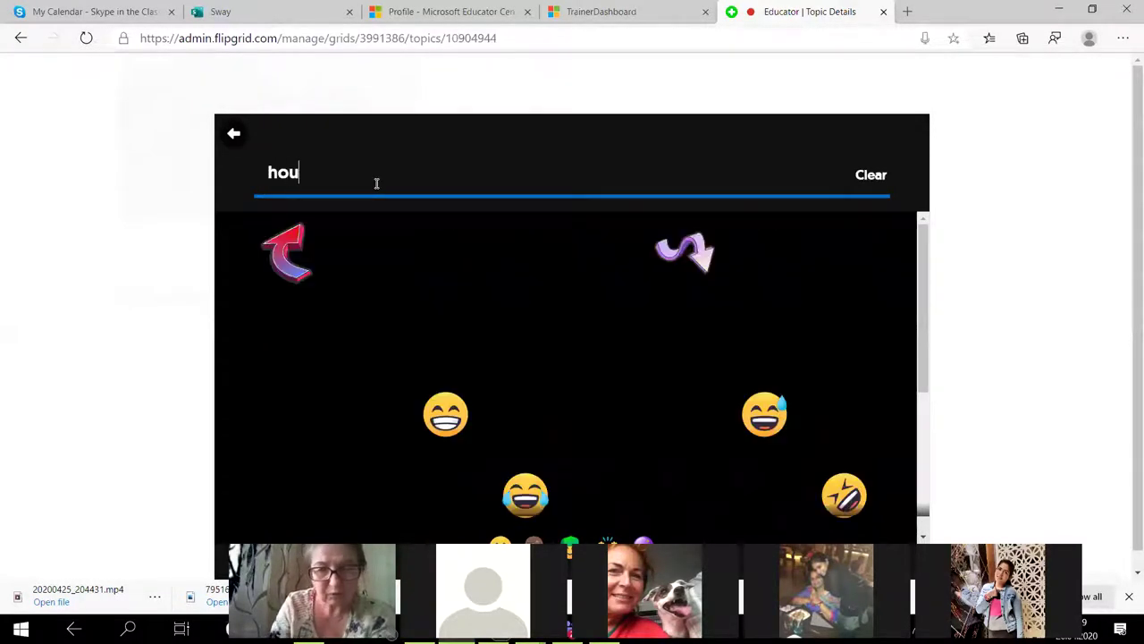
text(se)
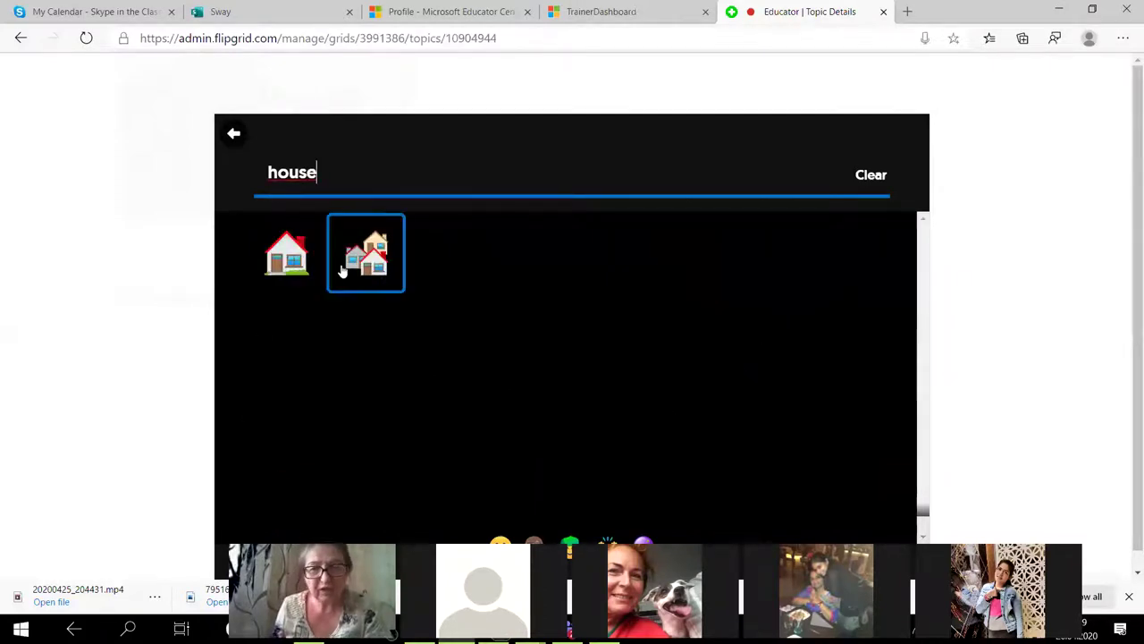
click(344, 270)
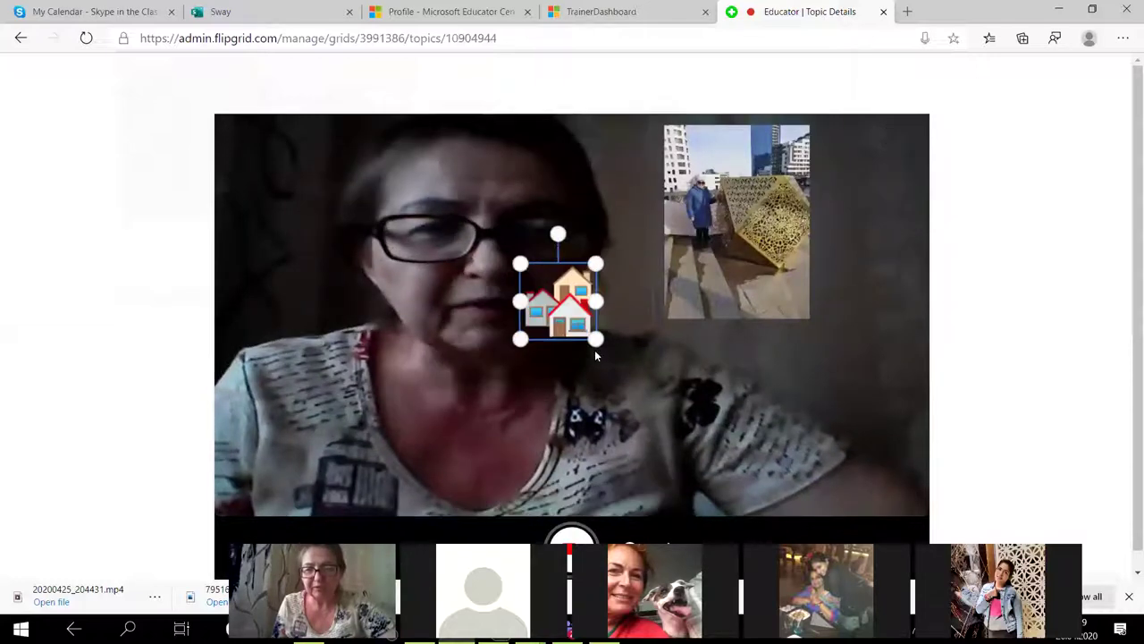
Enlarge the houses sticker and move it down-right to the lower middle
drag(597, 339, 631, 374)
drag(592, 335, 643, 428)
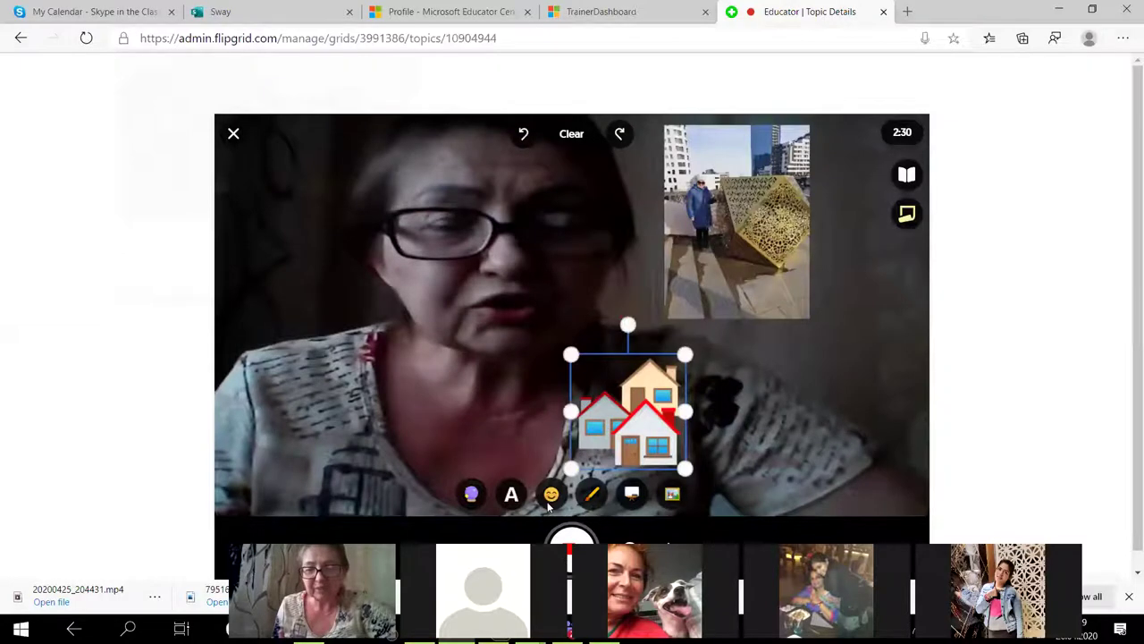
click(551, 494)
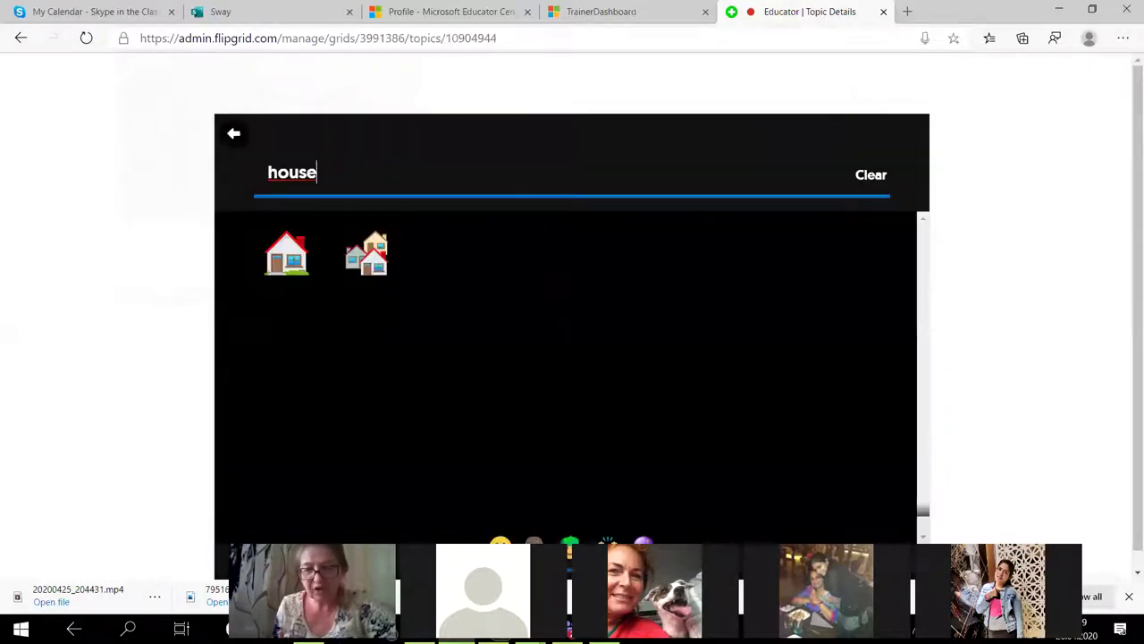
Add the yellow sunglasses accessory and stretch it over the speaker's own glasses
click(570, 542)
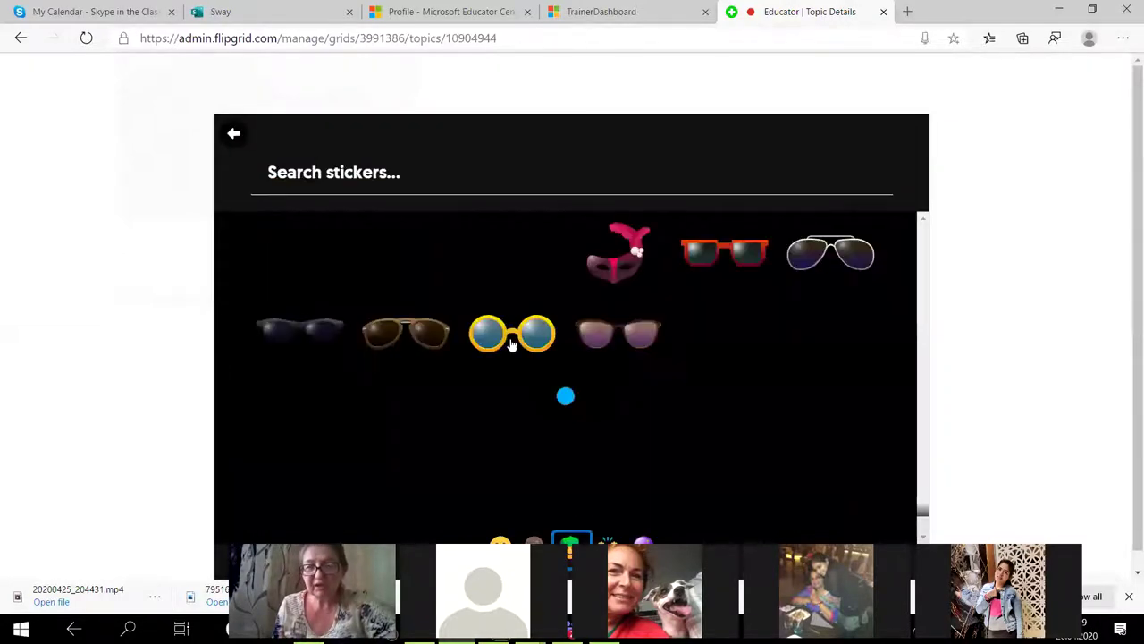
click(509, 342)
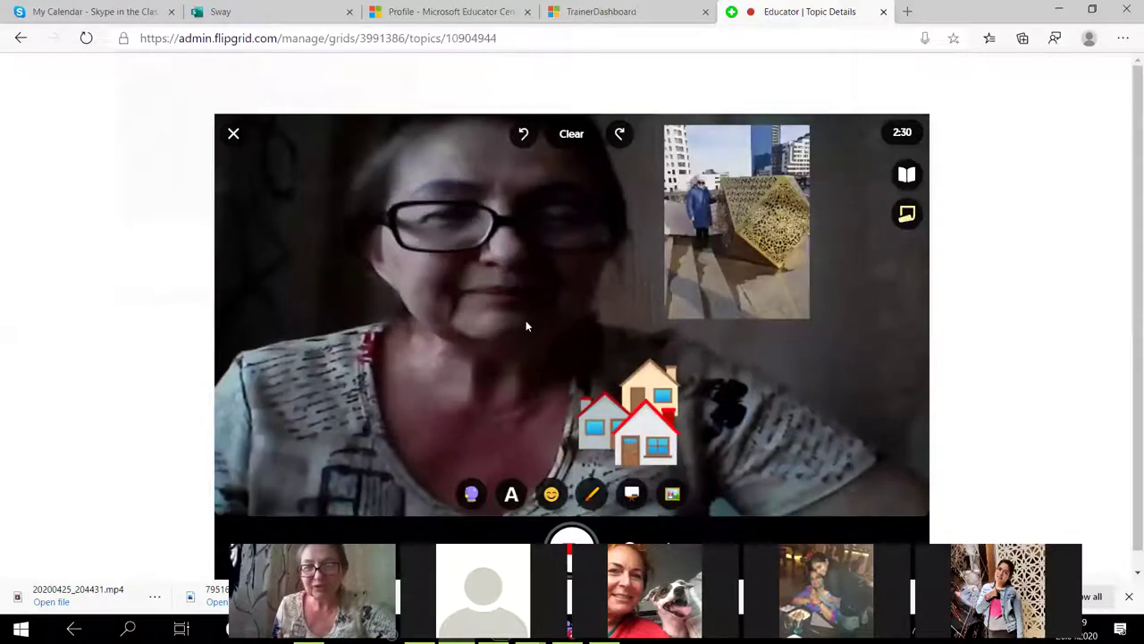
drag(480, 268, 443, 237)
drag(575, 224, 593, 223)
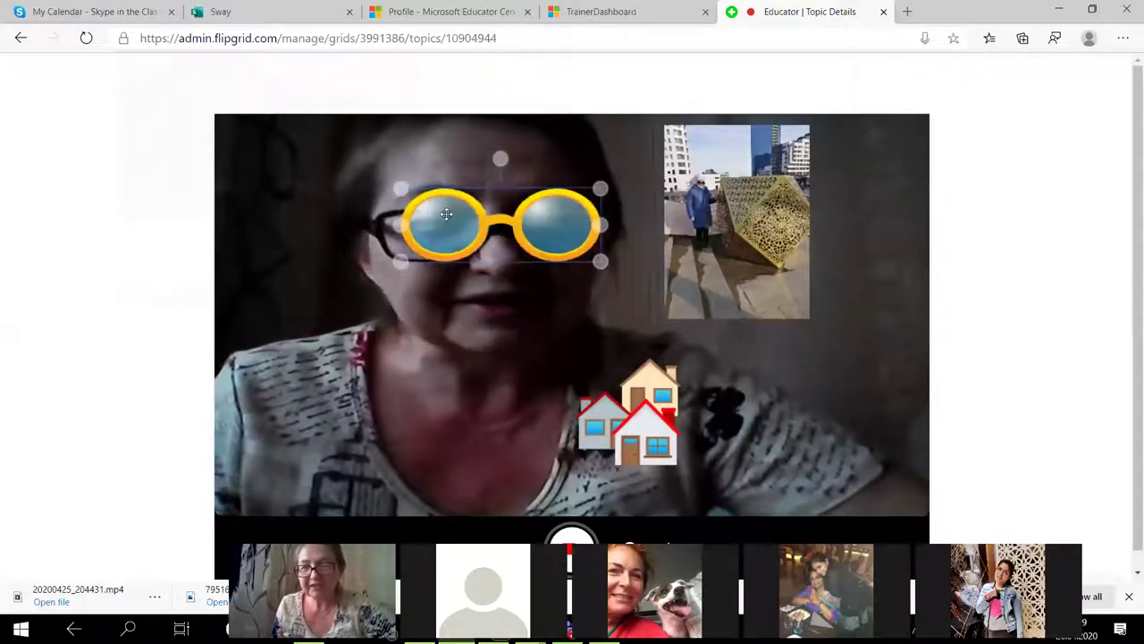
drag(441, 227, 422, 225)
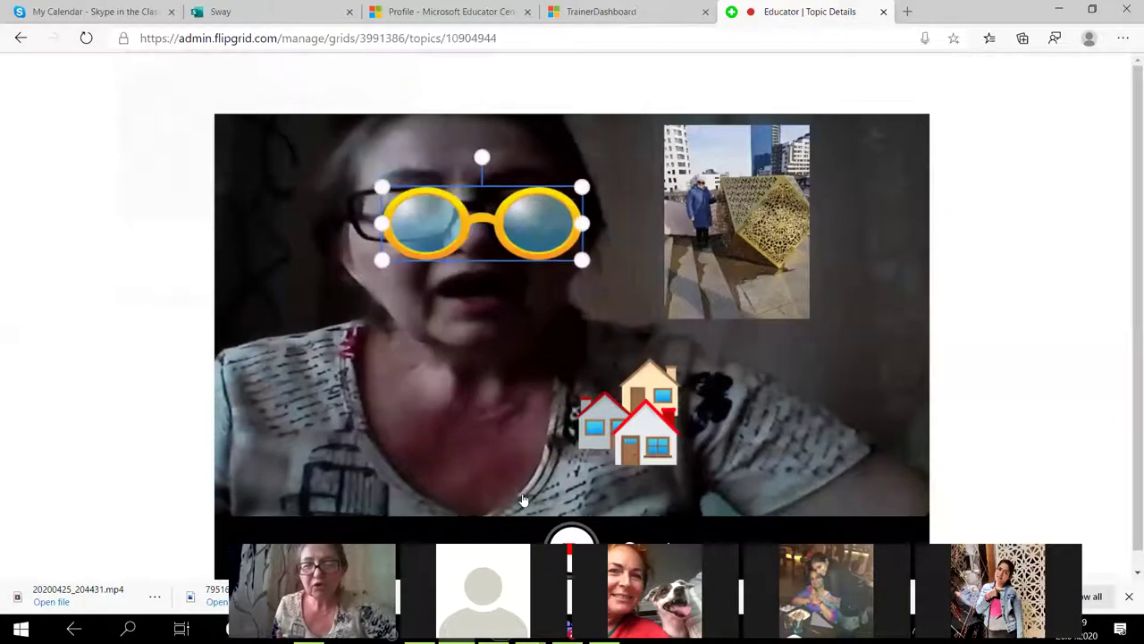
mouse_move(514, 499)
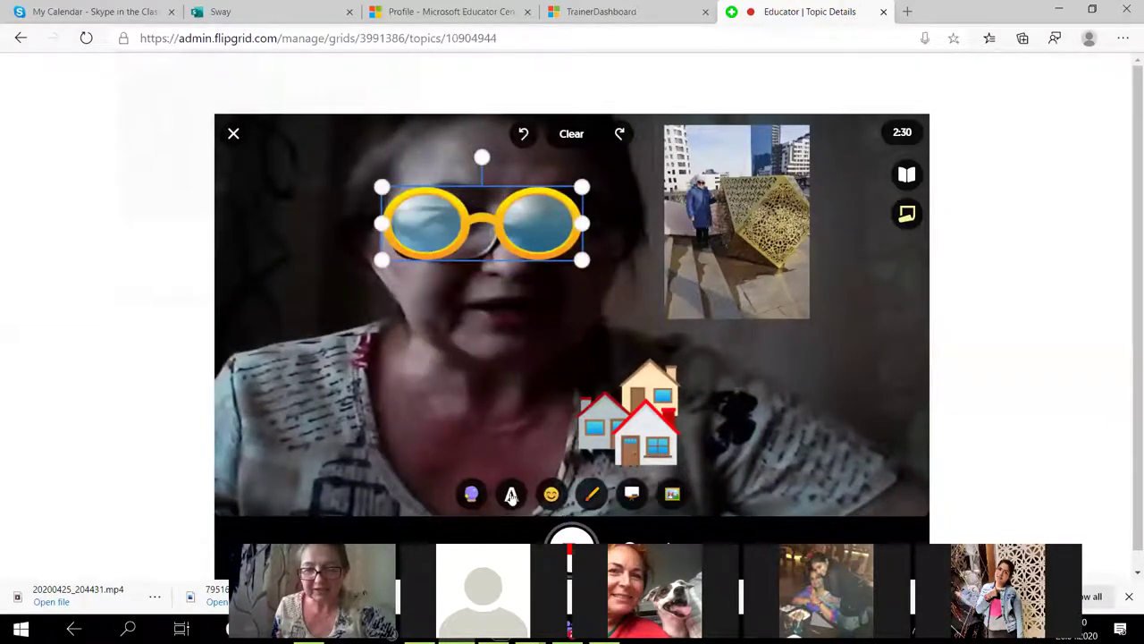
Add red text 'hhhhh' on the video between the sunglasses and the houses sticker
click(510, 494)
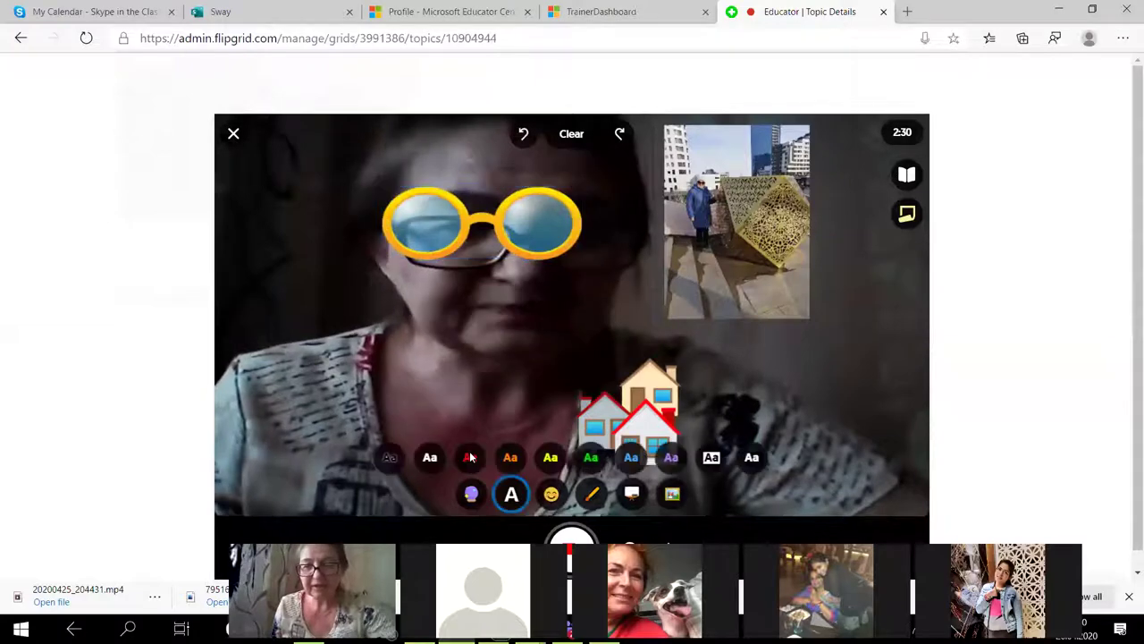
click(452, 344)
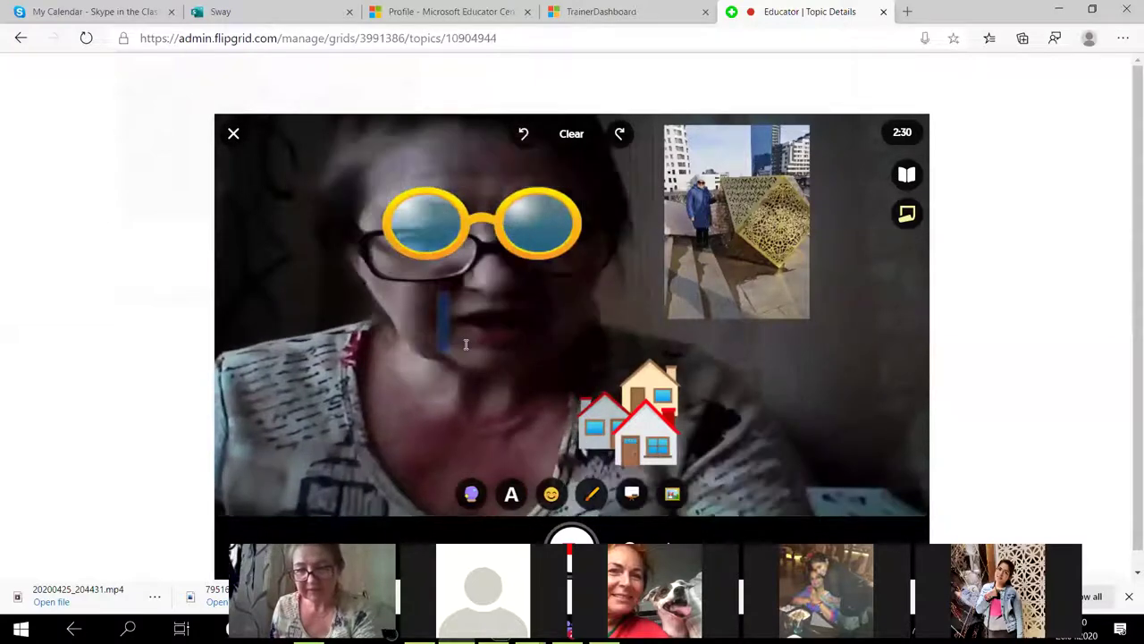
text(hhhhh)
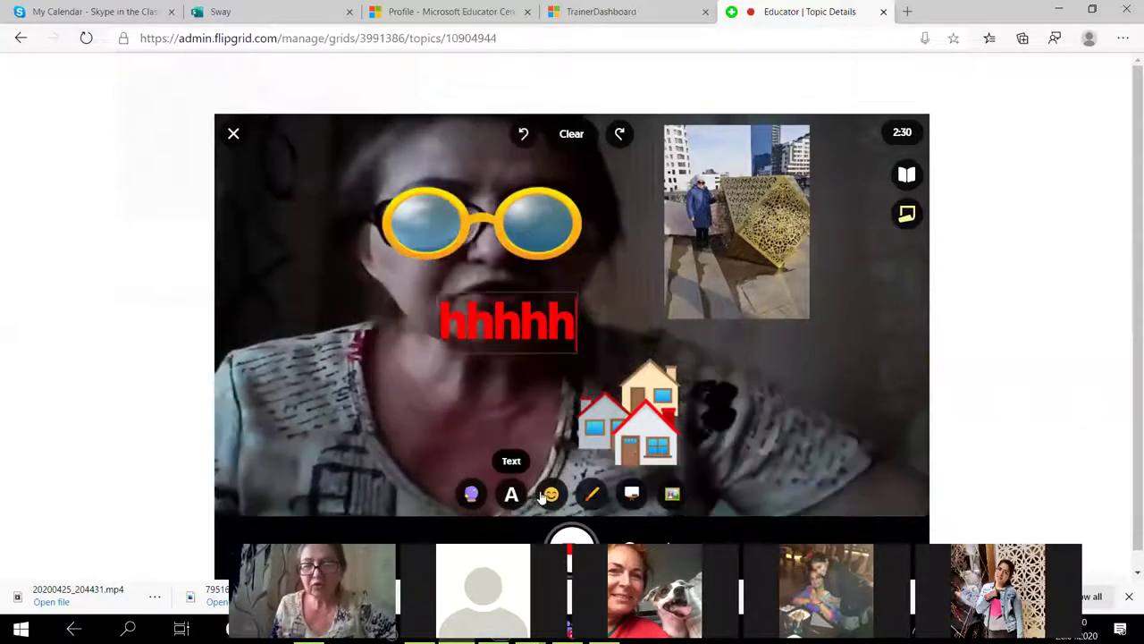
click(594, 495)
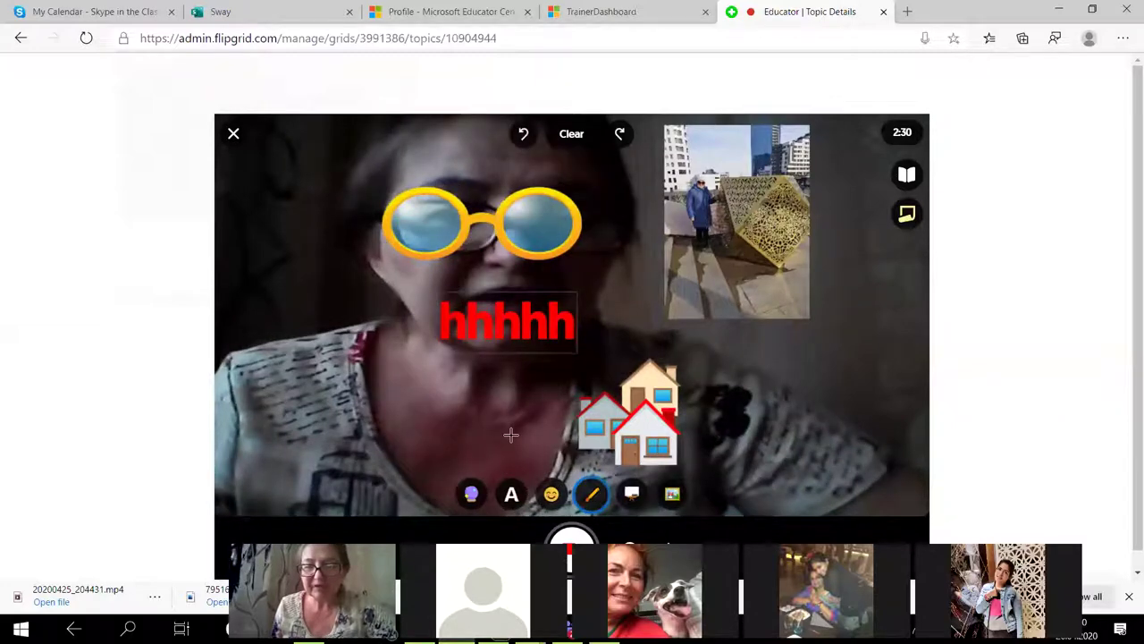
Draw a red line from the text to the chin and apply the pixelate filter instead of Warm
drag(577, 337, 500, 433)
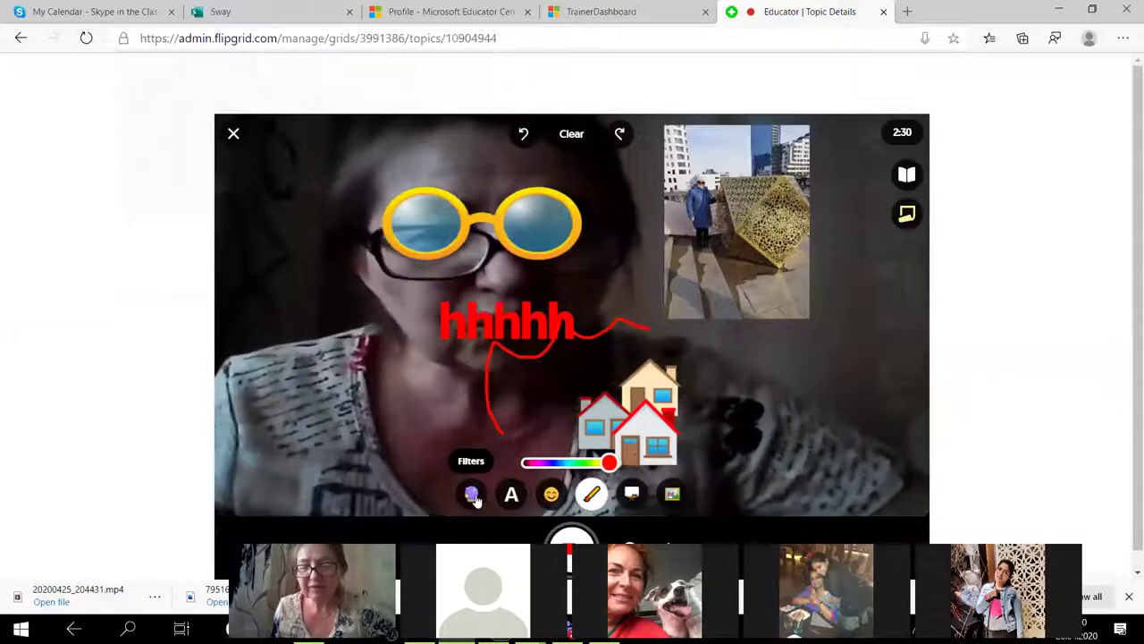
click(471, 495)
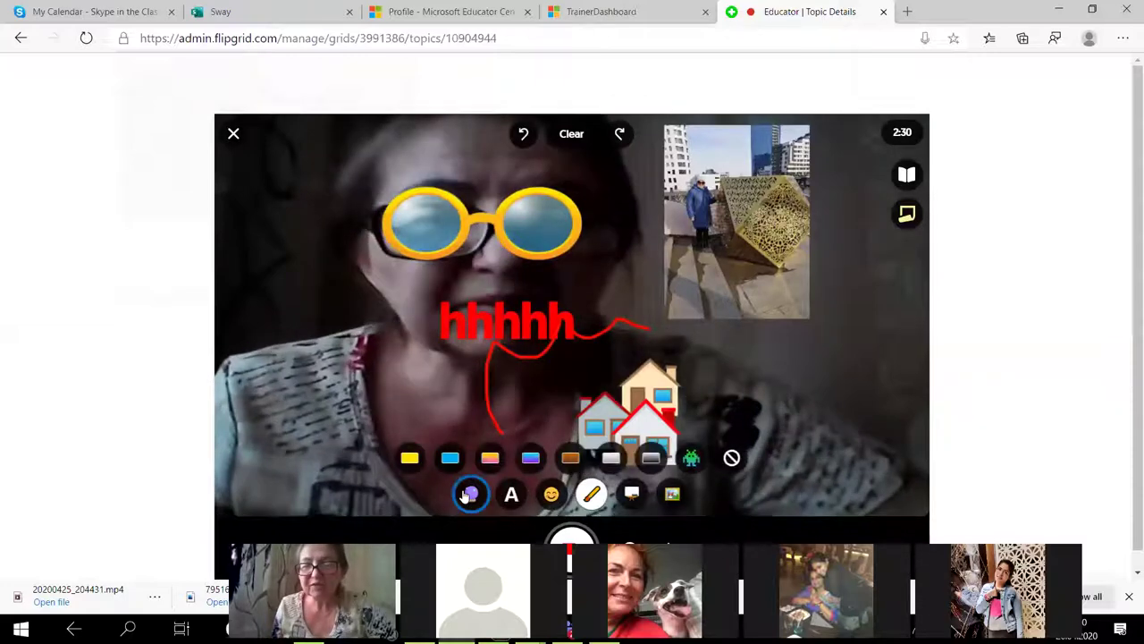
click(411, 460)
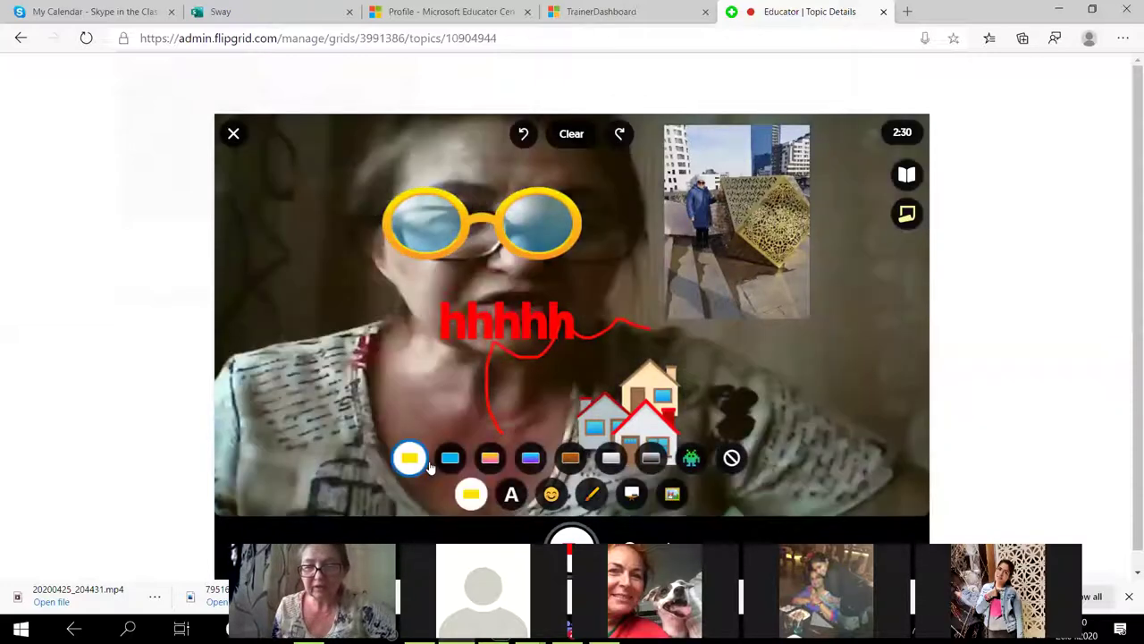
click(691, 460)
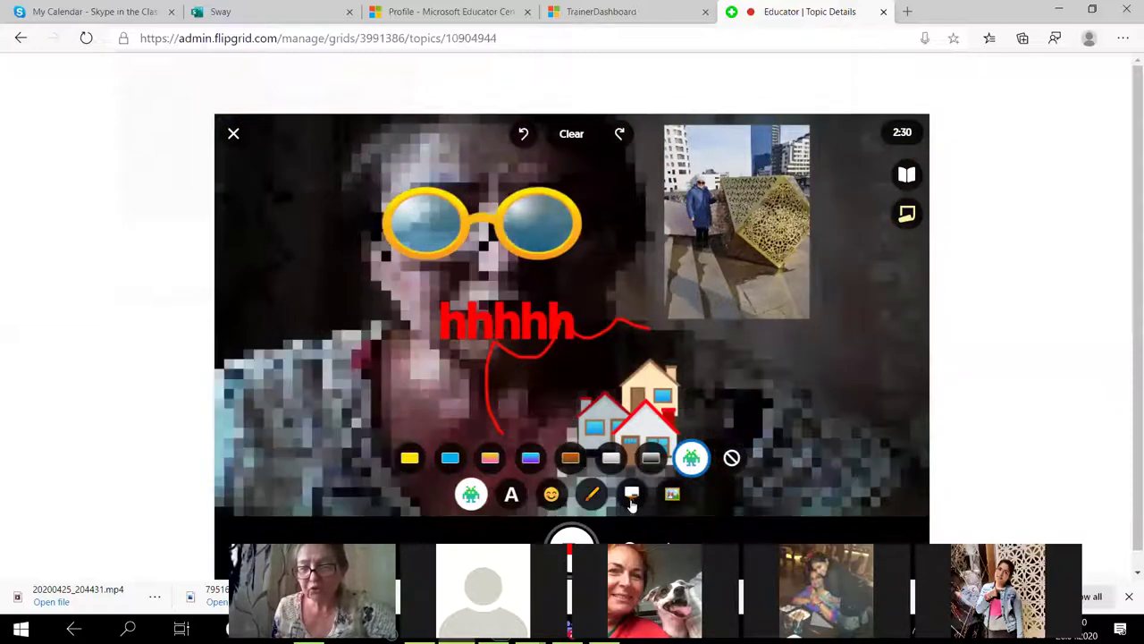
Switch the background to the black board instead of white and start recording
click(631, 497)
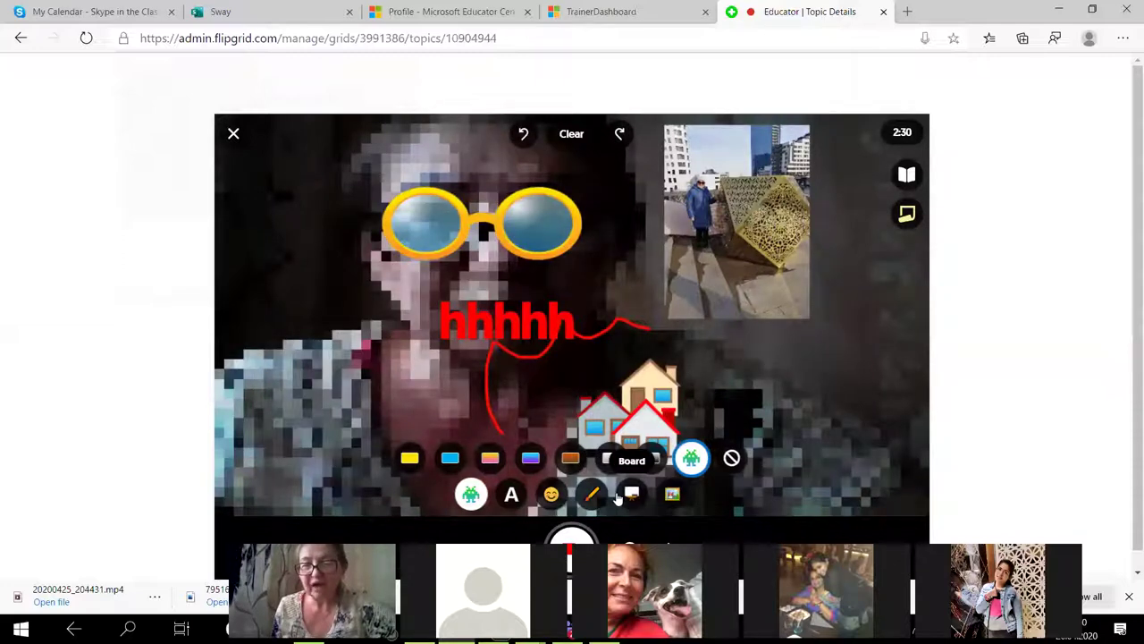
click(531, 460)
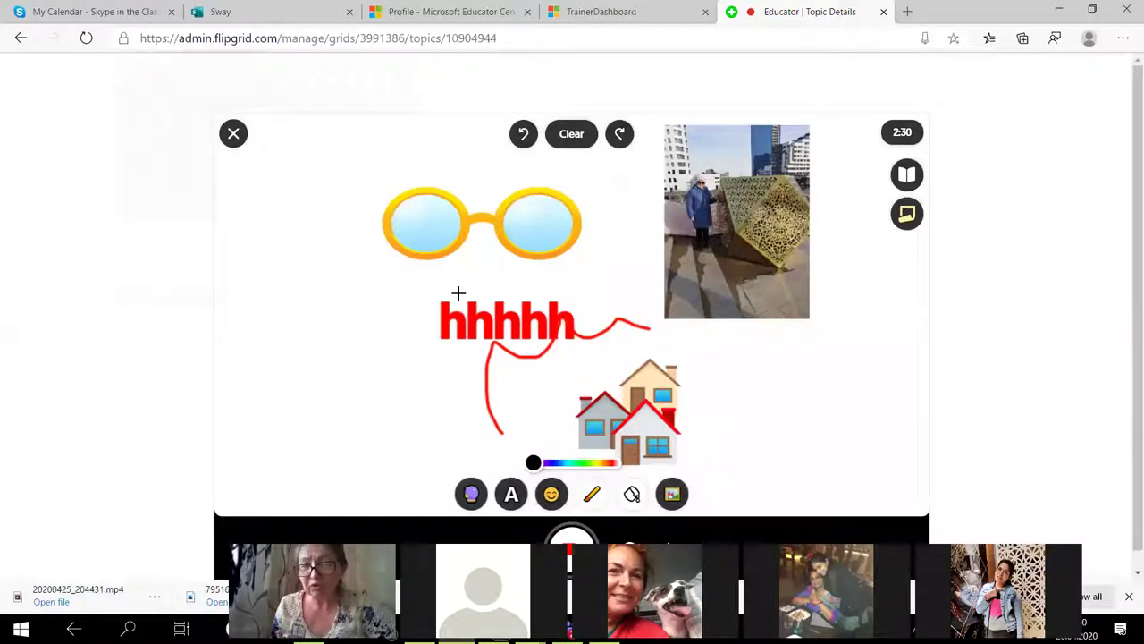
click(628, 492)
click(569, 459)
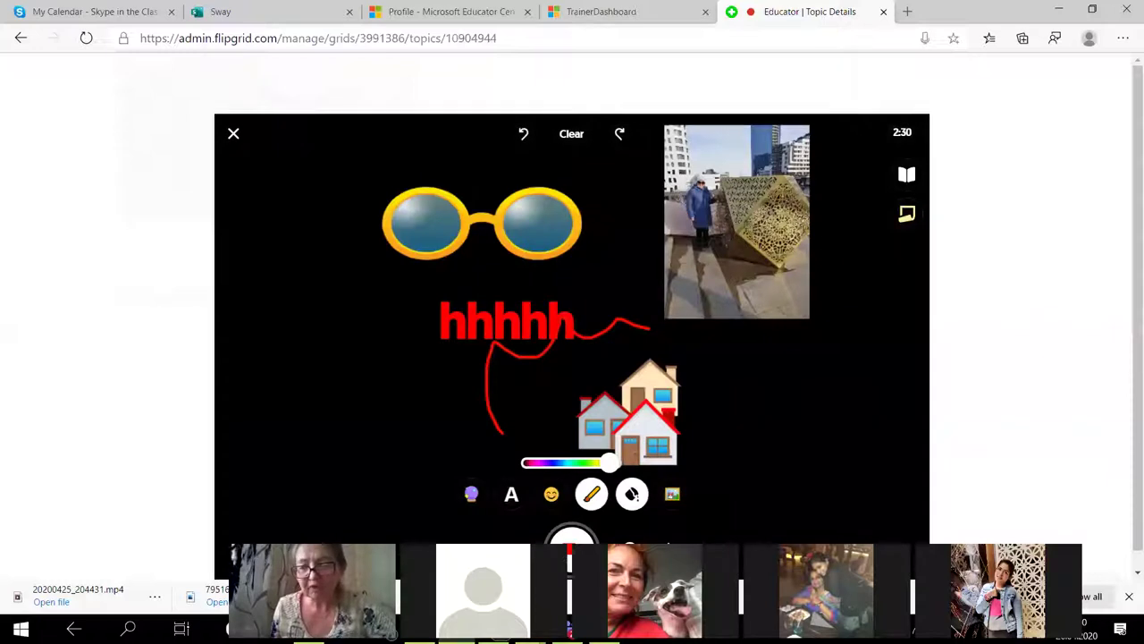
click(572, 537)
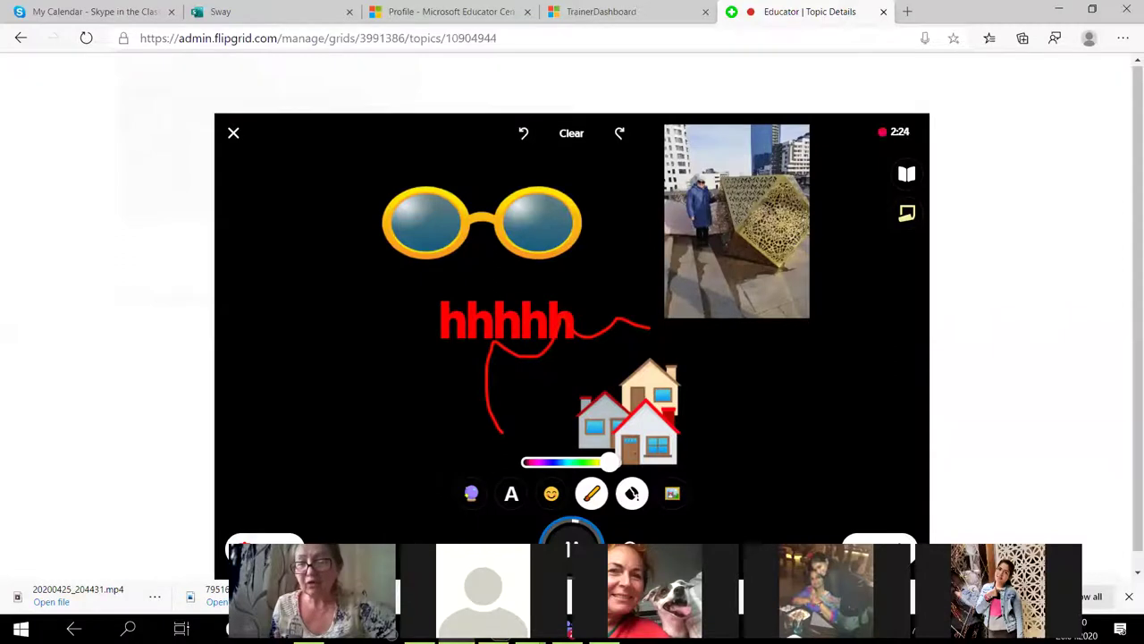
Delete the first recorded clip and record a new one
click(629, 549)
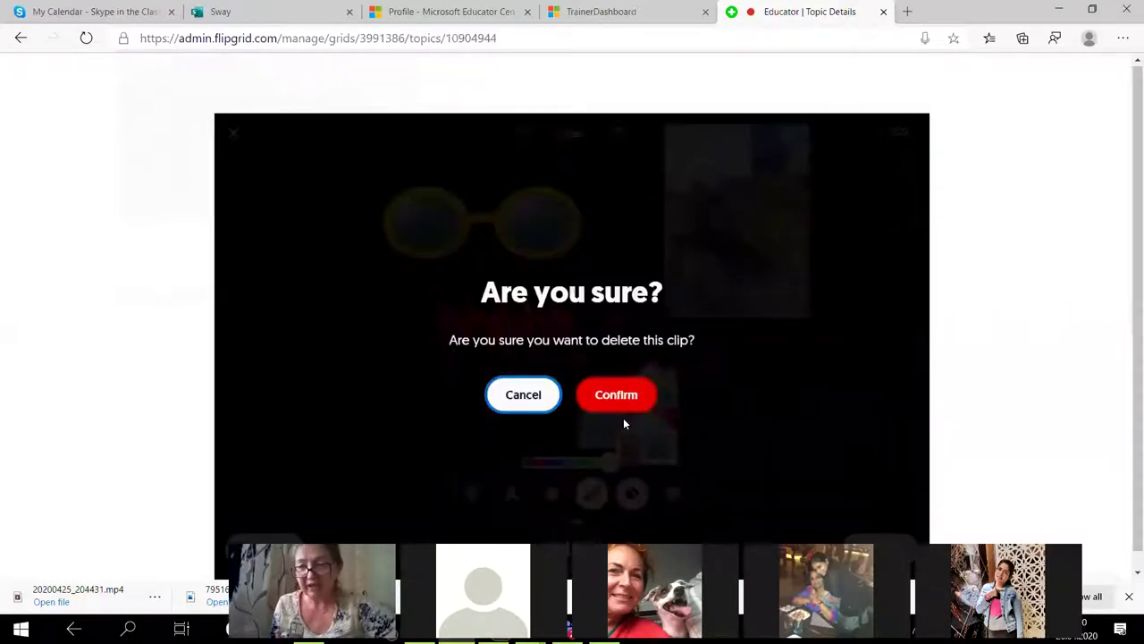
click(614, 410)
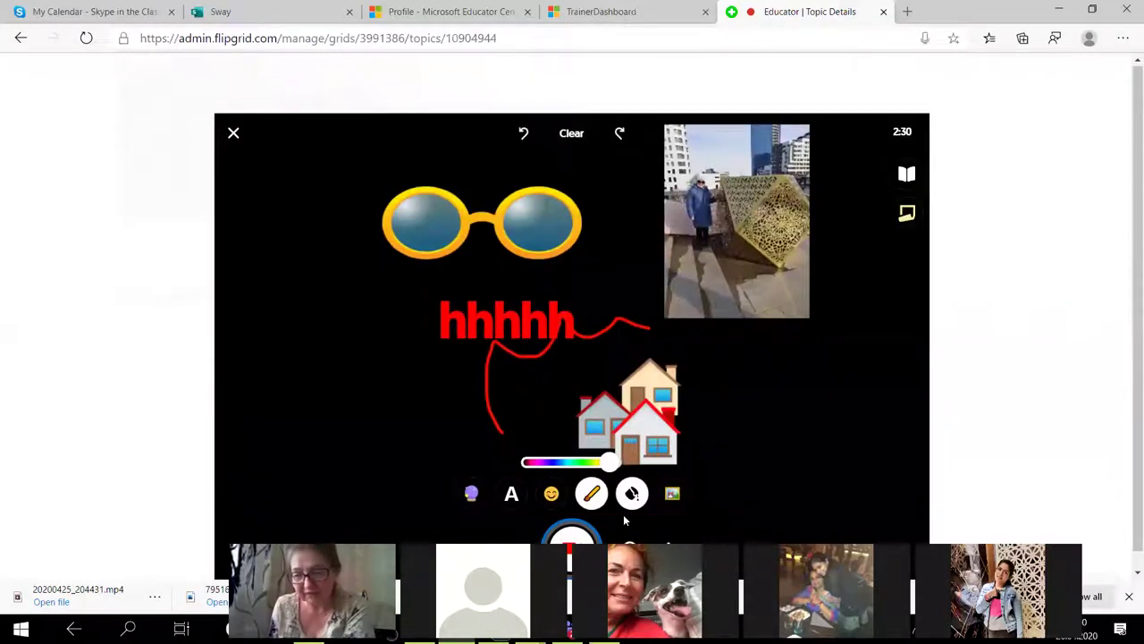
click(581, 529)
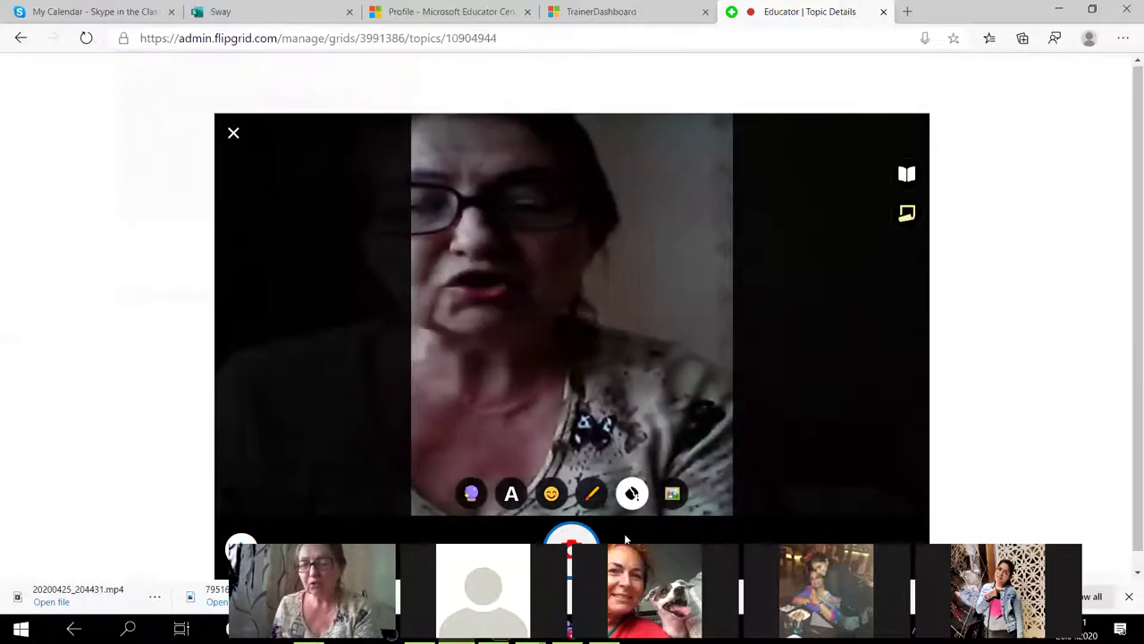
Prepare the recorded video and title it 'City' for submission
click(880, 539)
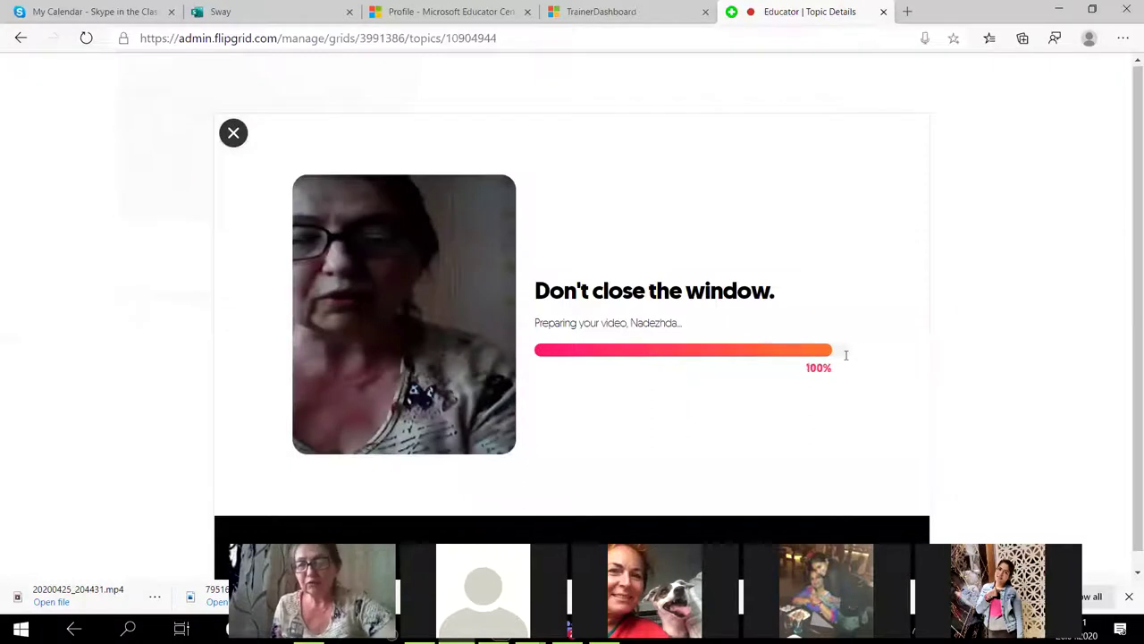
click(686, 323)
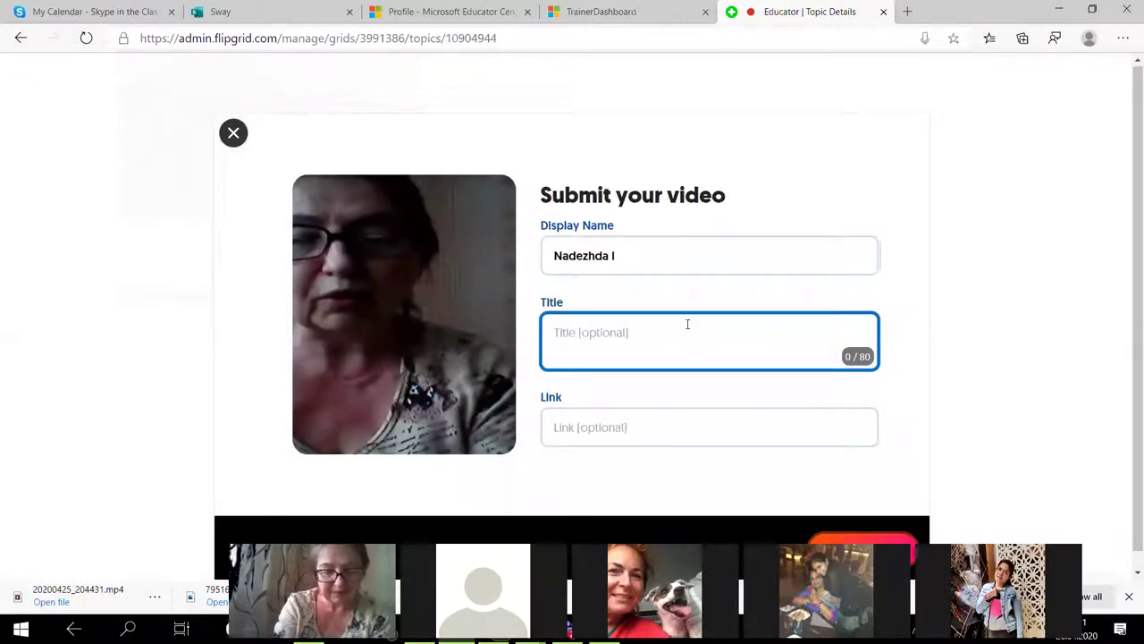
text(City)
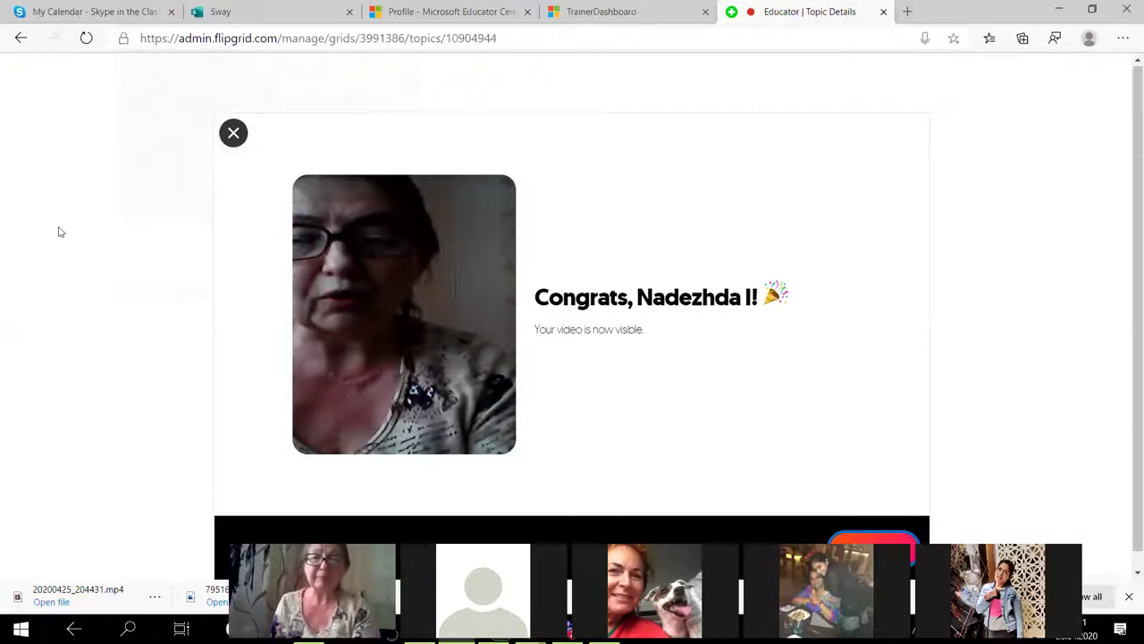
Go back through earlier pages to the Russian Edu topic details, now showing 1 response
click(20, 39)
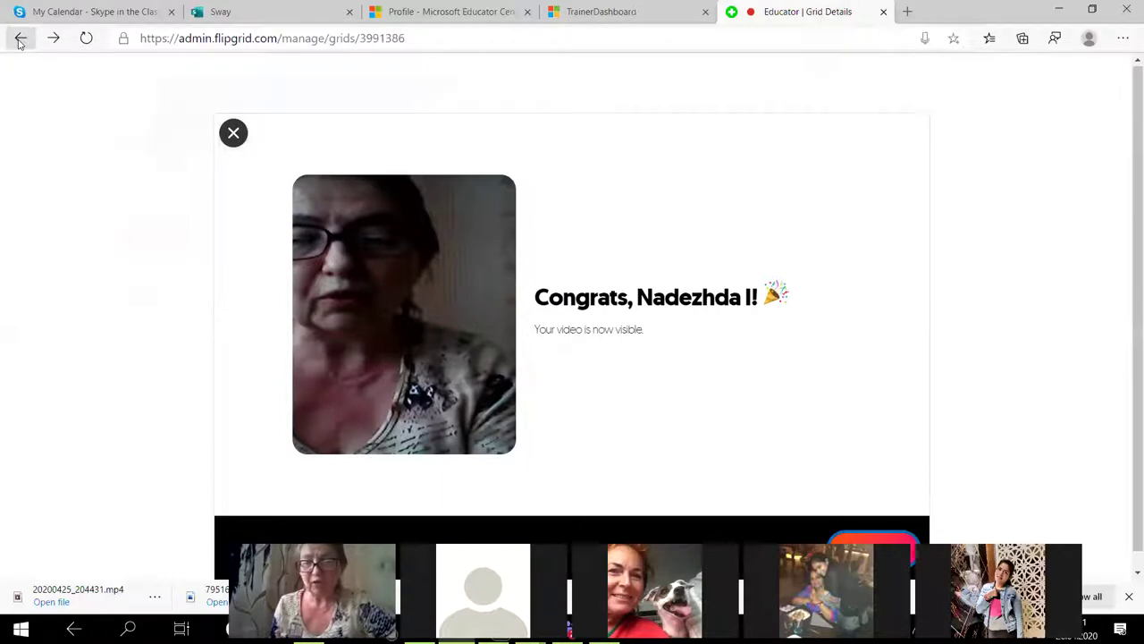
click(19, 39)
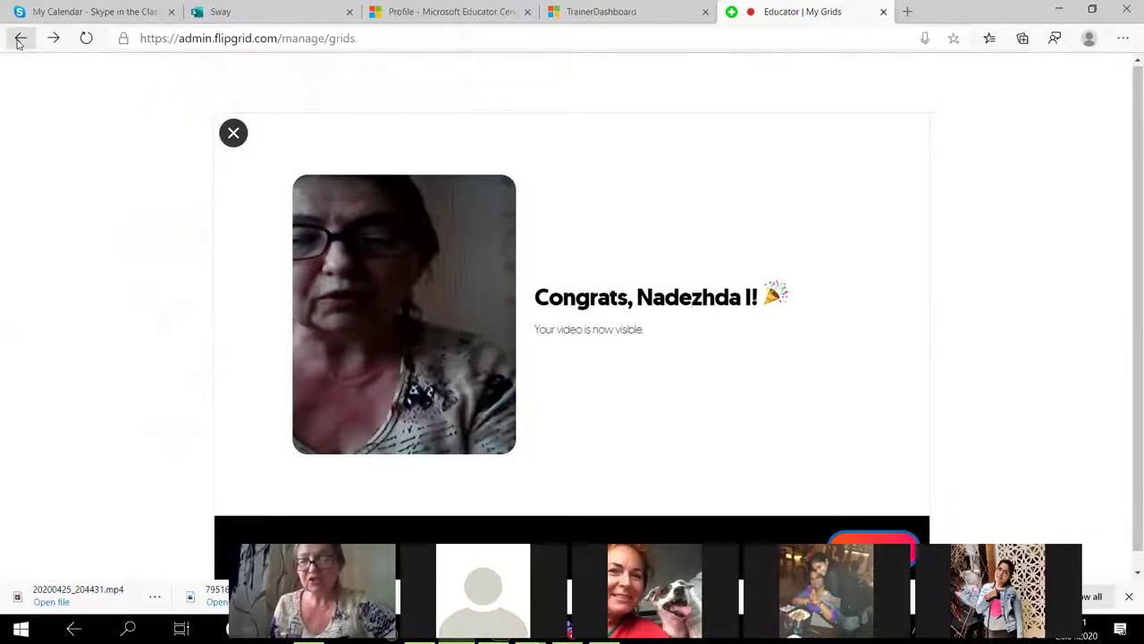
click(20, 40)
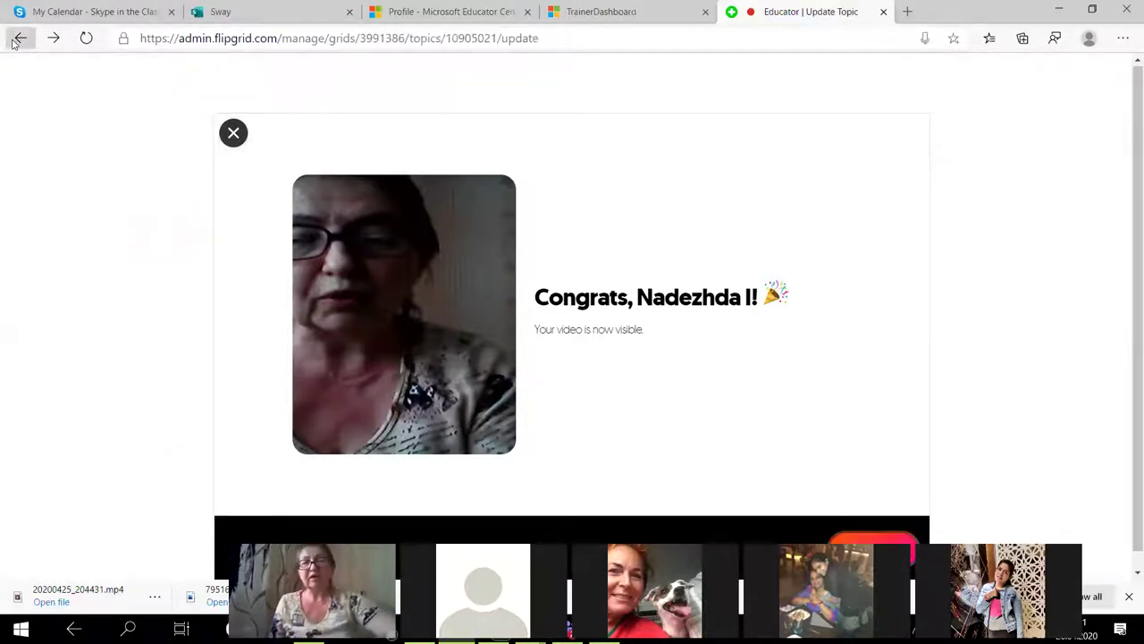
click(13, 42)
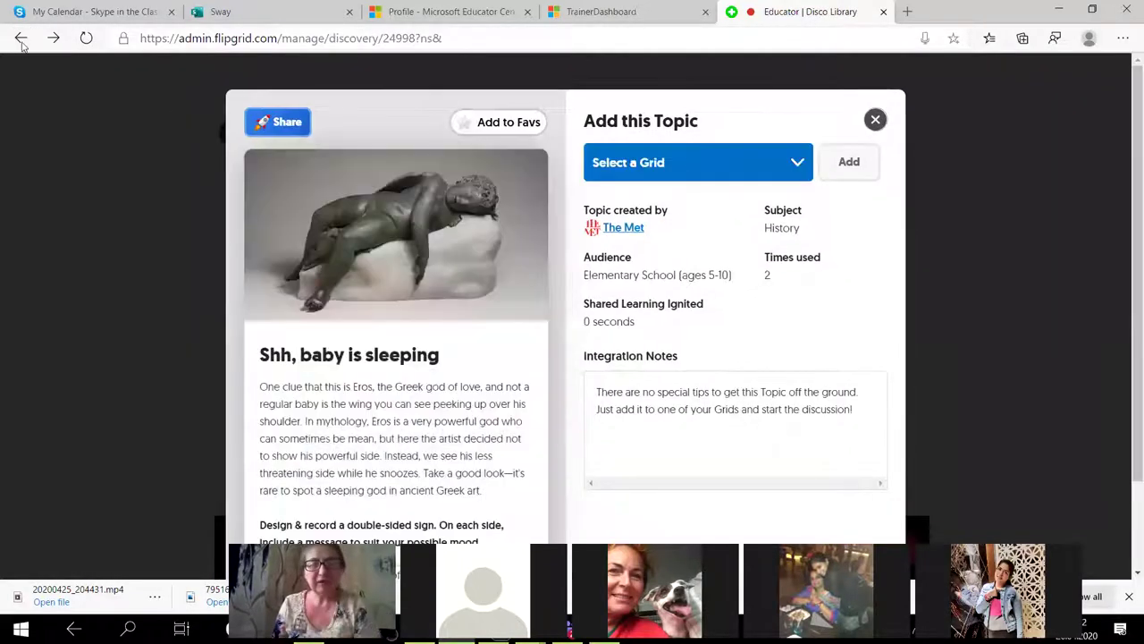
click(21, 41)
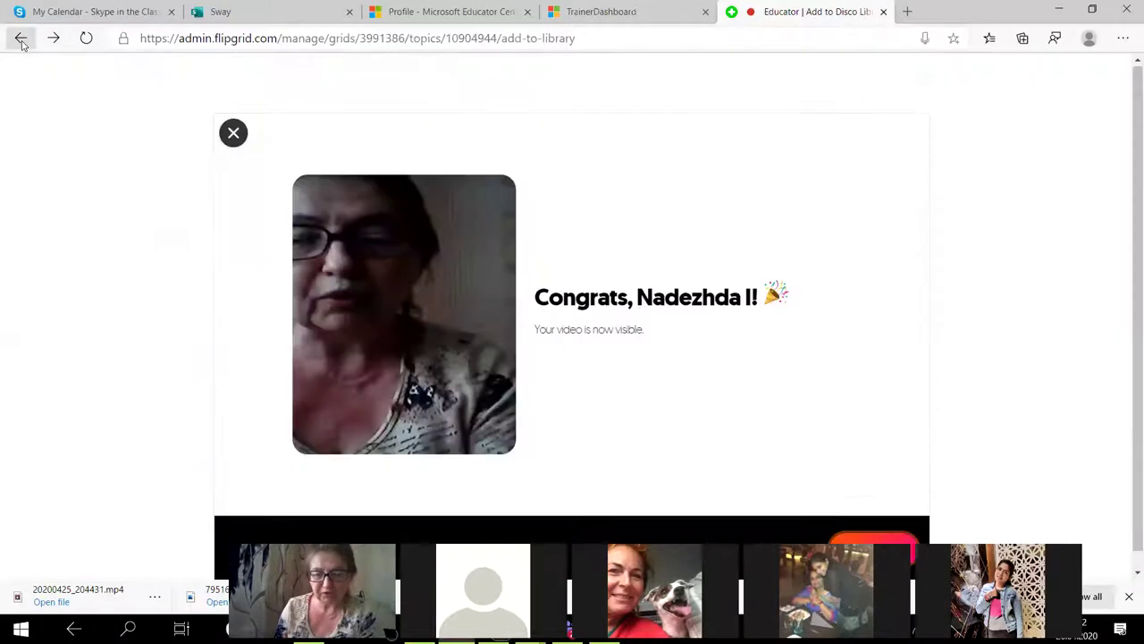
click(21, 41)
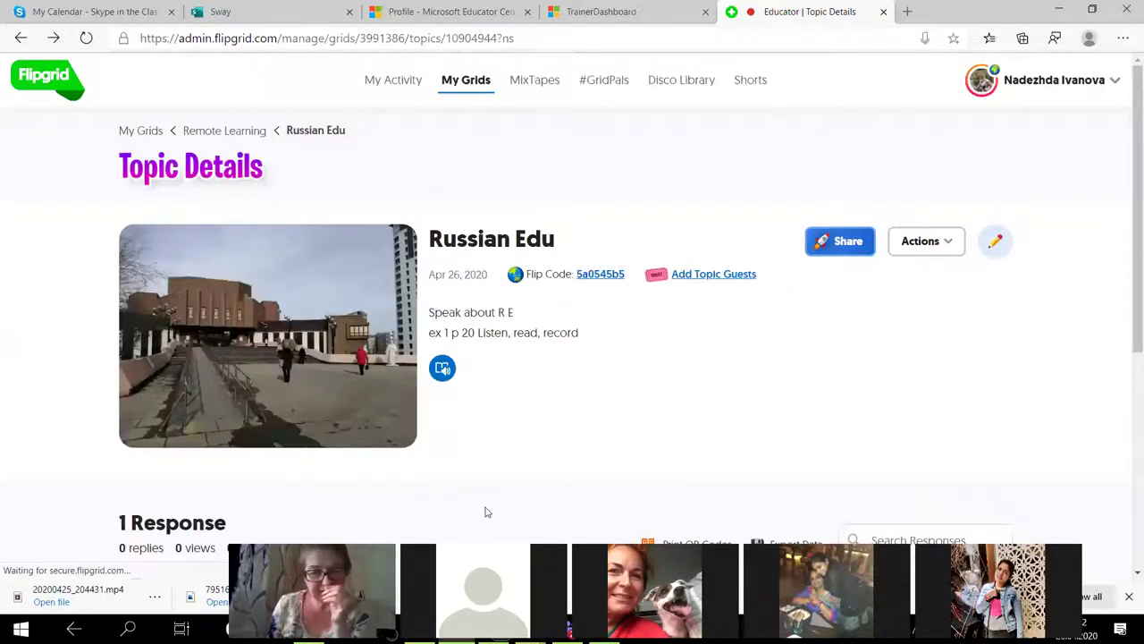
Permanently delete the student's response from the topic
scroll(953, 390, down, 3)
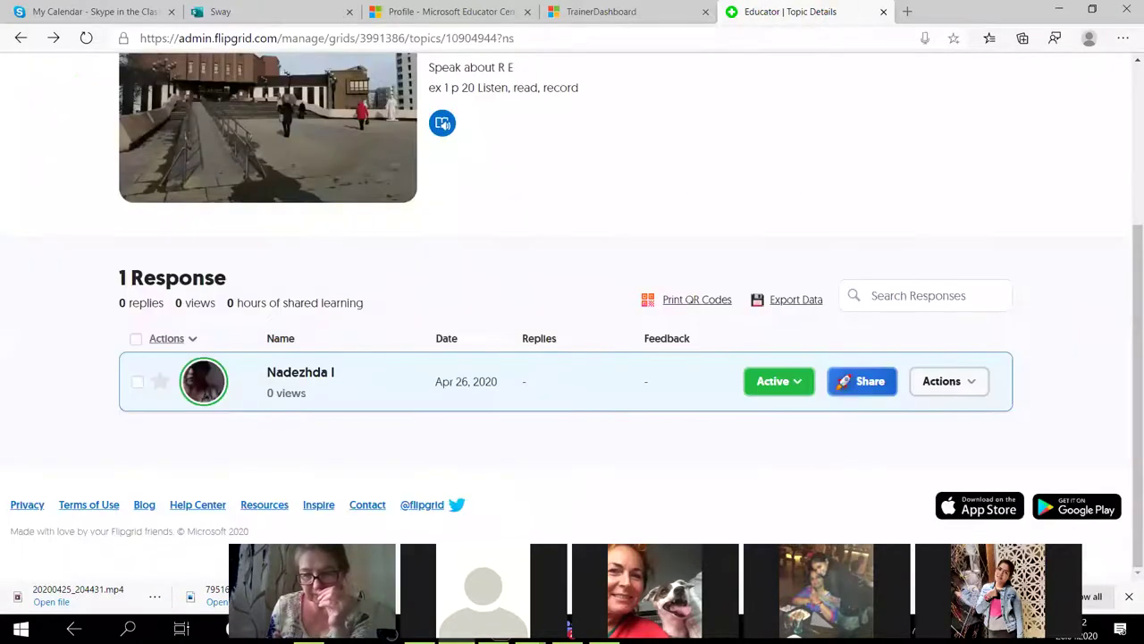
click(948, 381)
scroll(919, 500, down, 1)
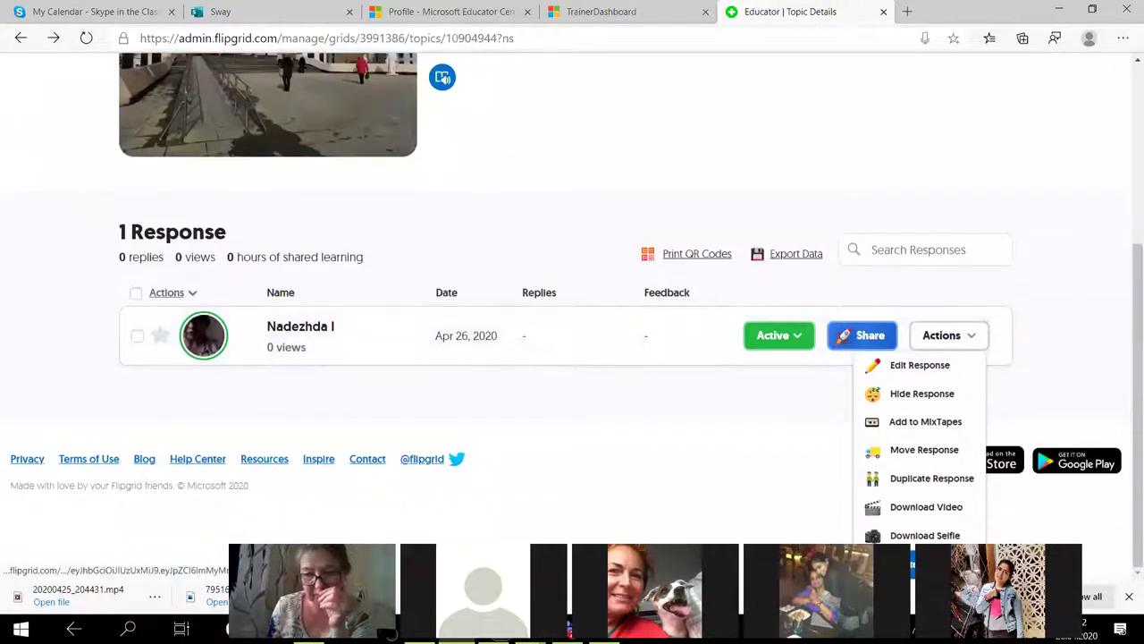
click(919, 558)
click(367, 271)
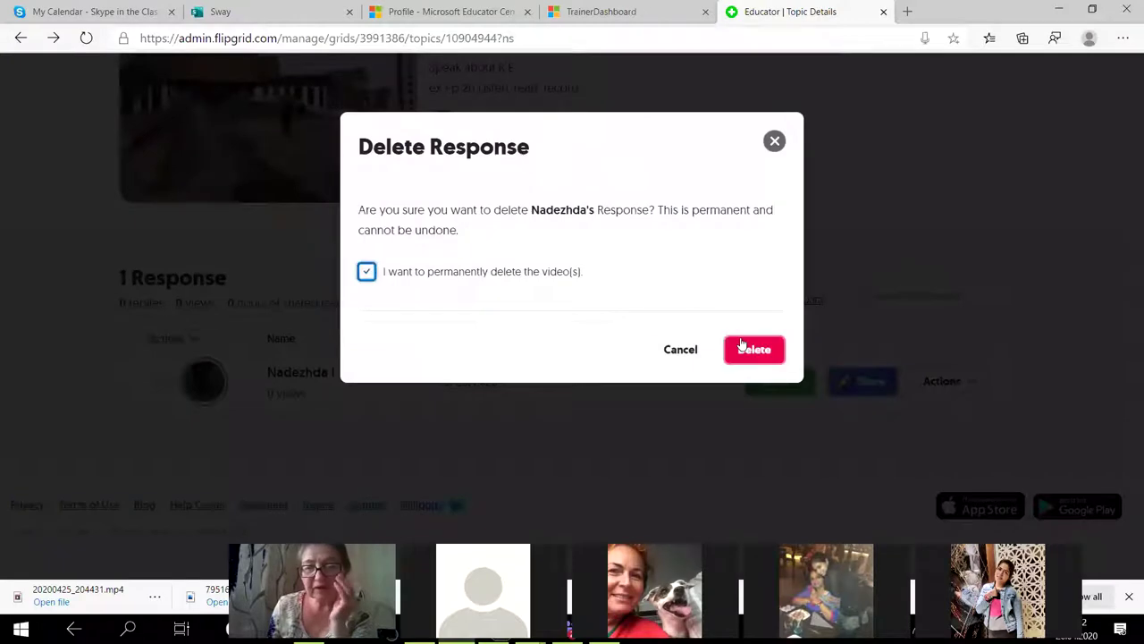
click(754, 348)
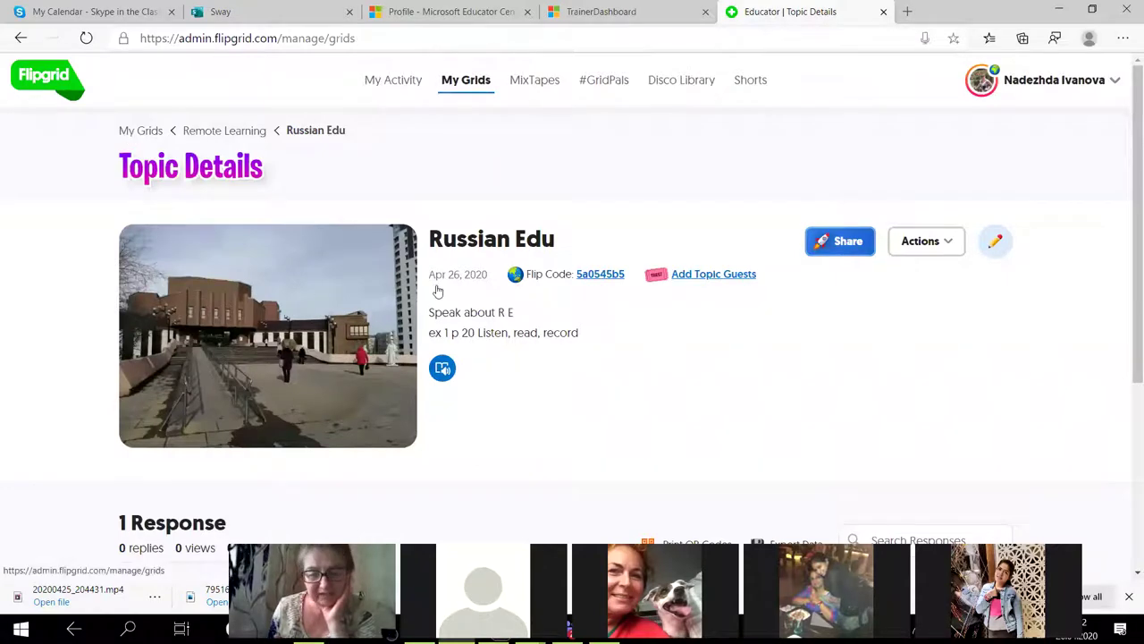
Open the response on Spot-5. M9b. Places To Go in Remote Learning During Schools Closure
scroll(340, 304, down, 2)
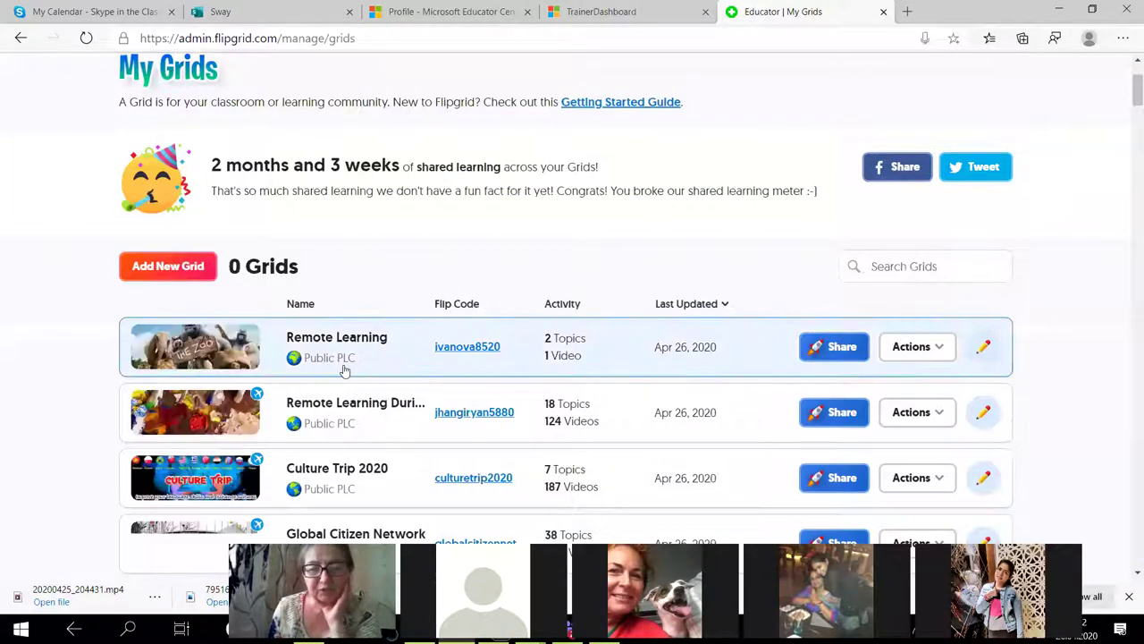
click(344, 411)
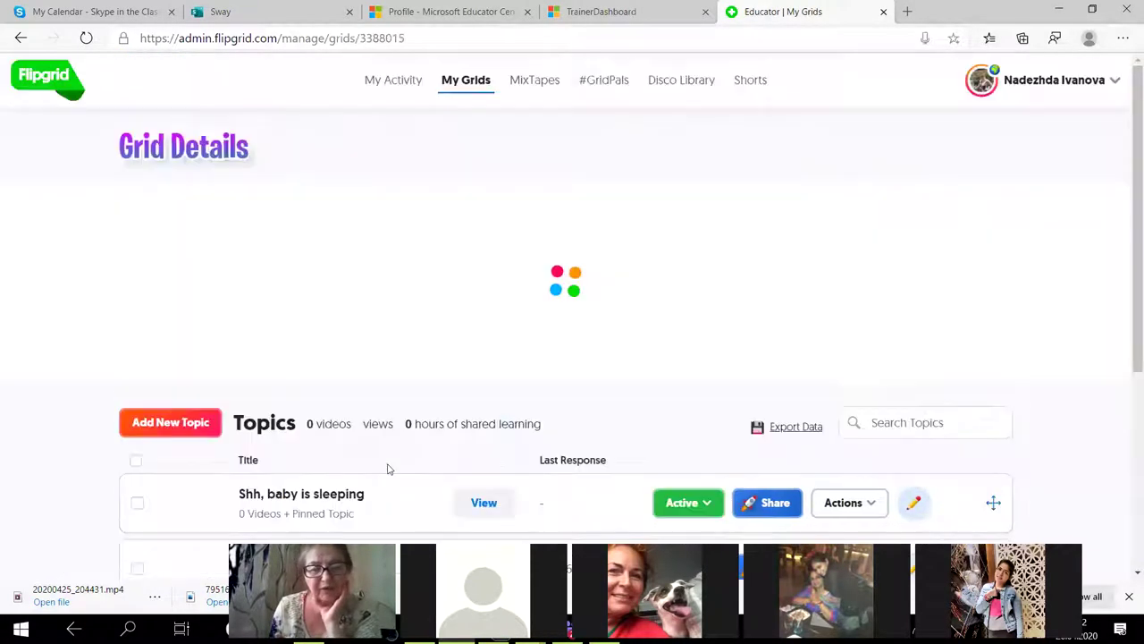
scroll(304, 403, down, 5)
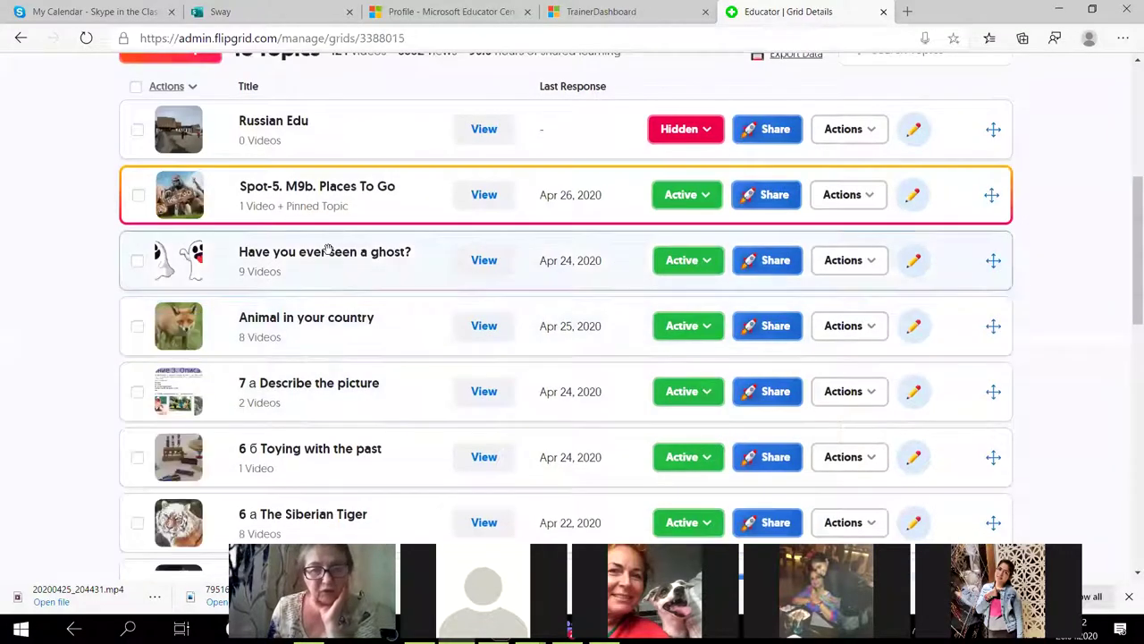
click(306, 209)
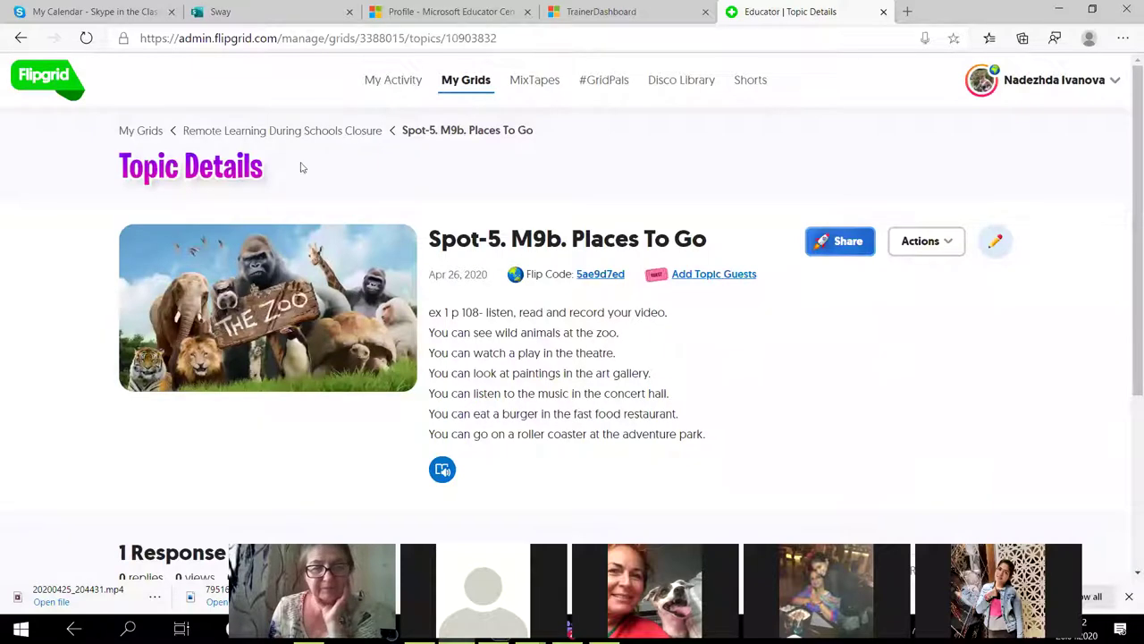
scroll(251, 370, down, 3)
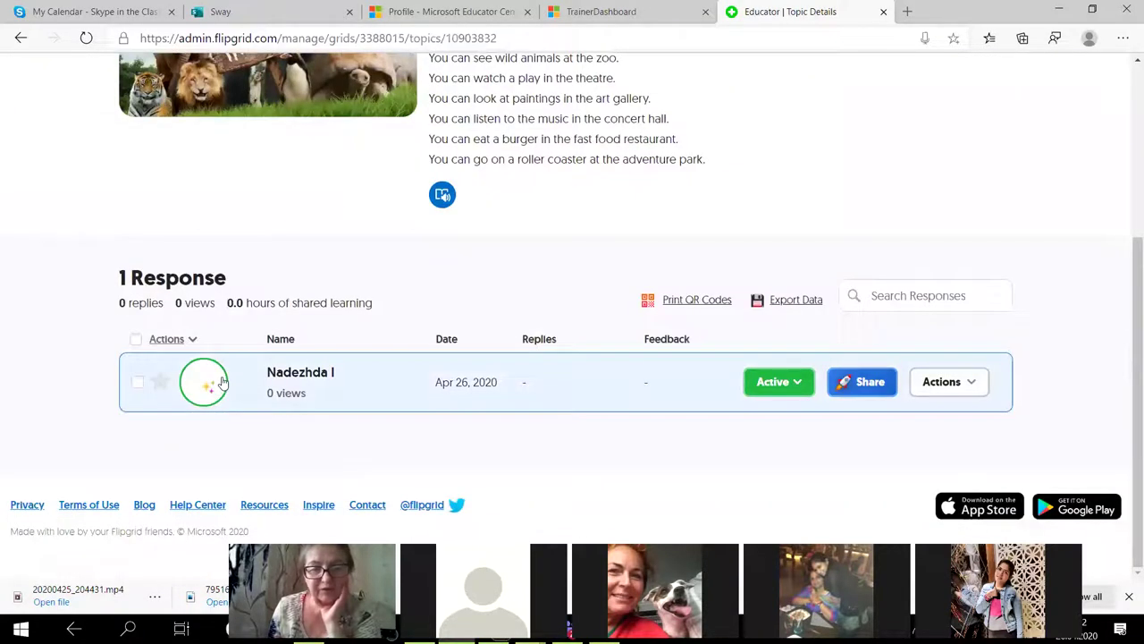
click(205, 383)
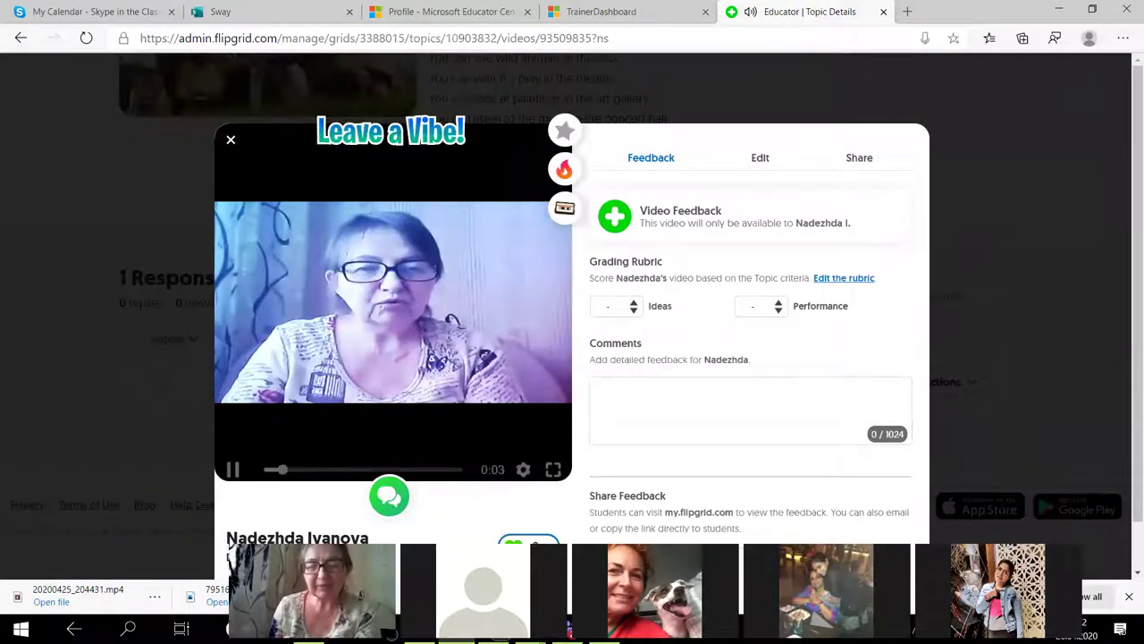
Open the video reply recorder, then close it without recording
scroll(355, 482, down, 1)
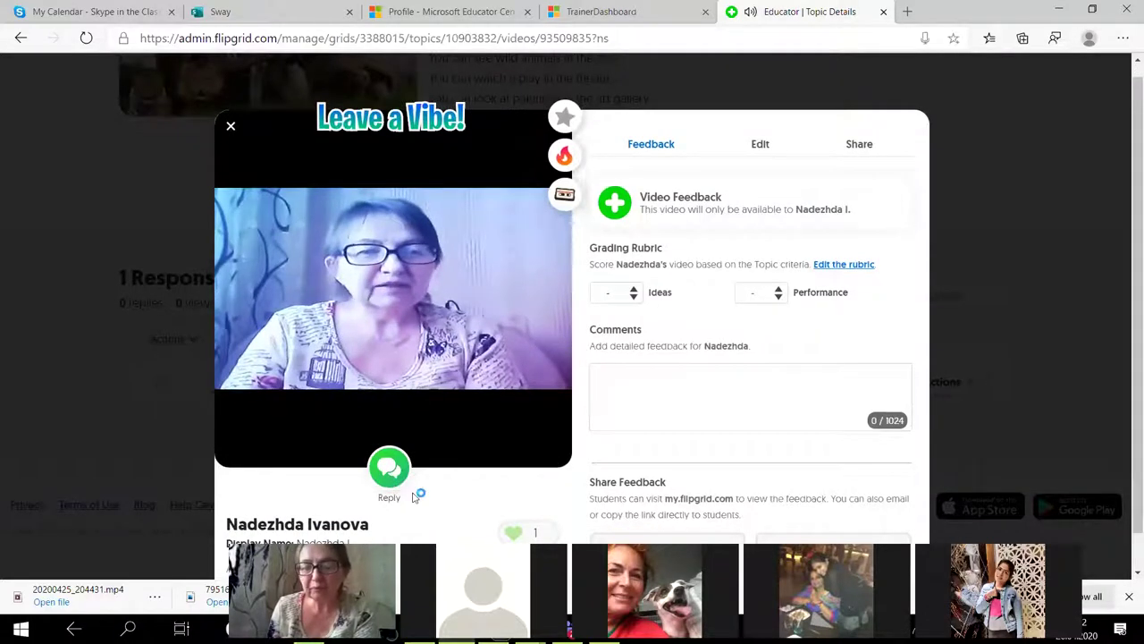
click(390, 469)
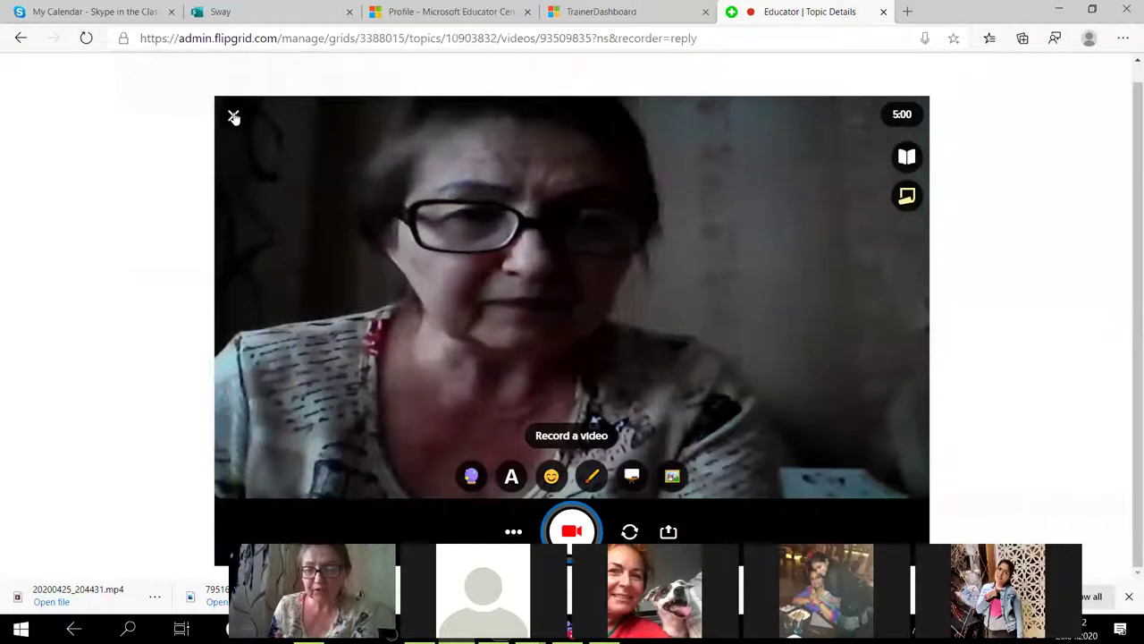
click(233, 117)
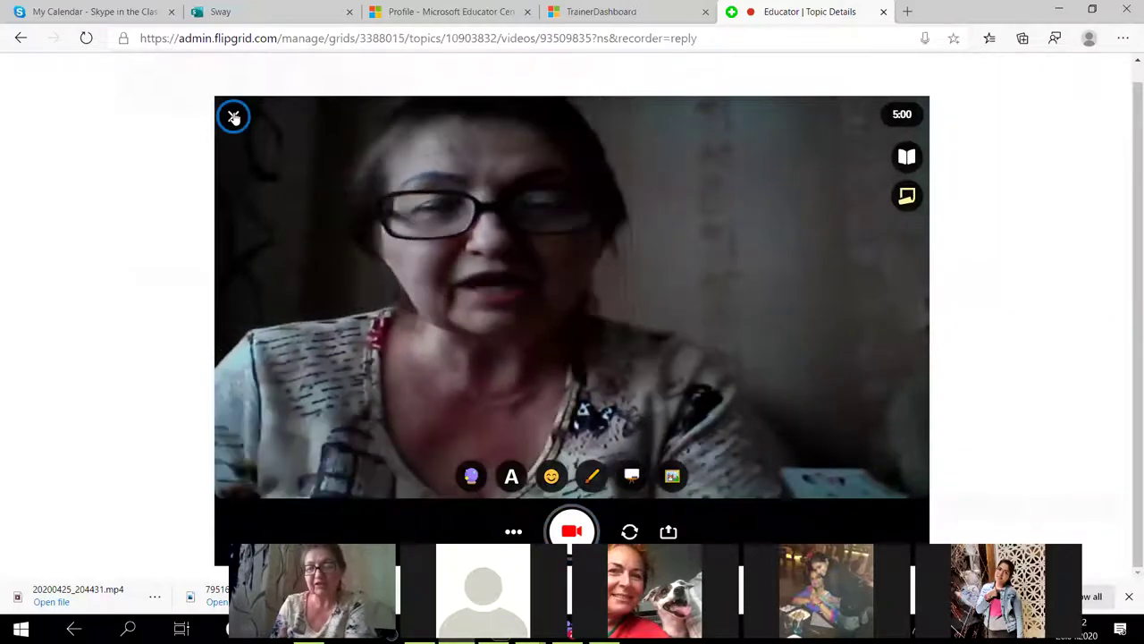
click(233, 117)
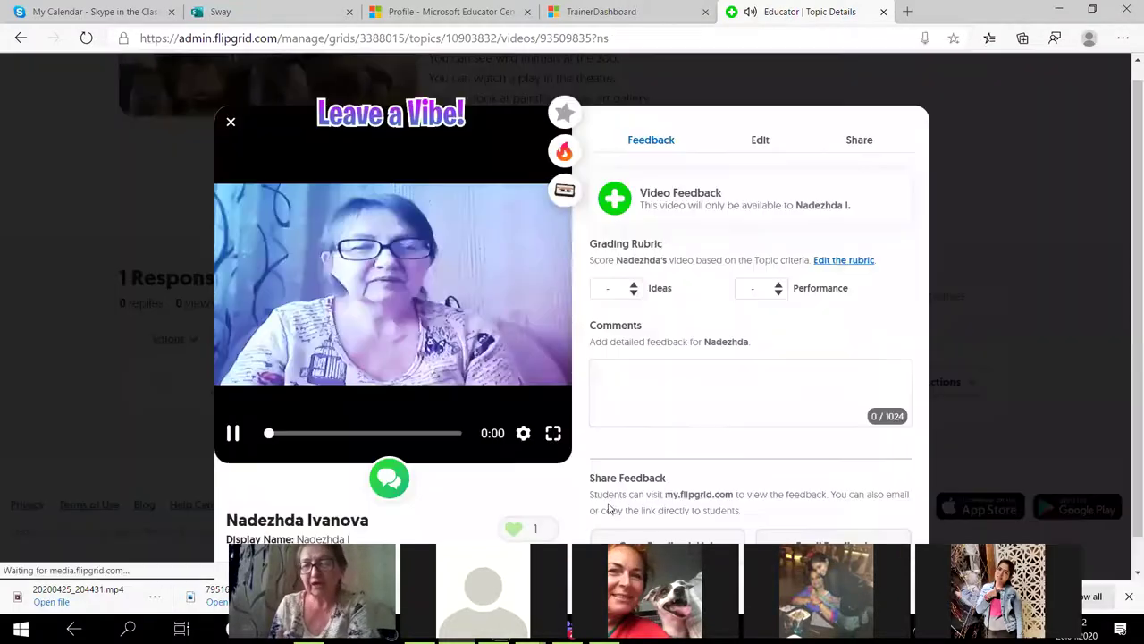
Score Ideas 5 and Performance 4 in the rubric and begin the comment 'mmm'
click(636, 296)
click(624, 392)
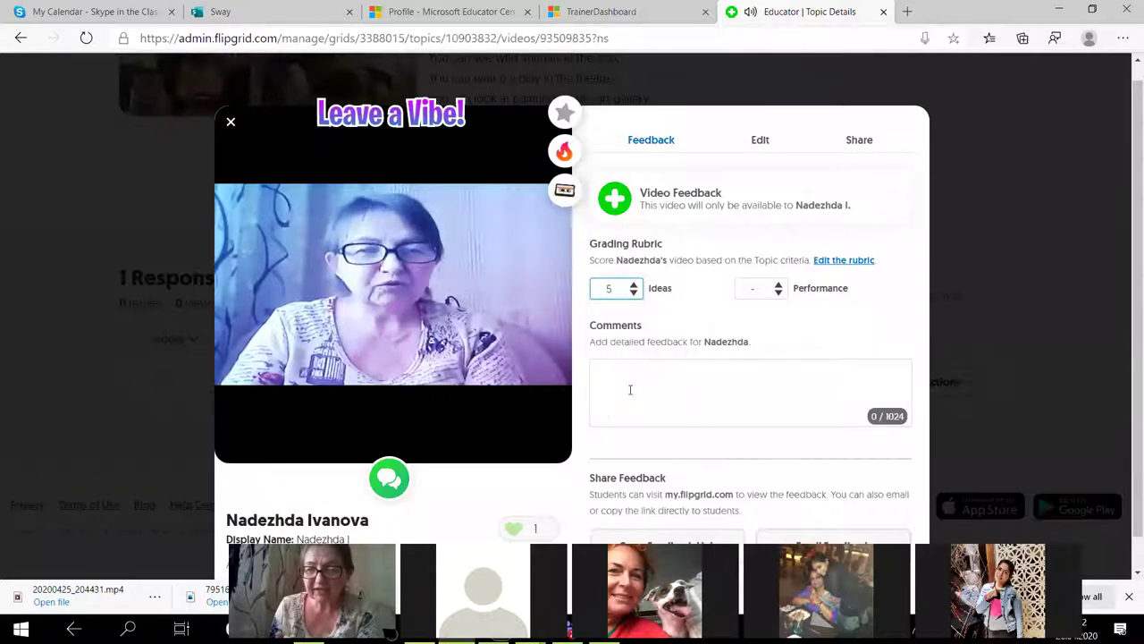
click(782, 299)
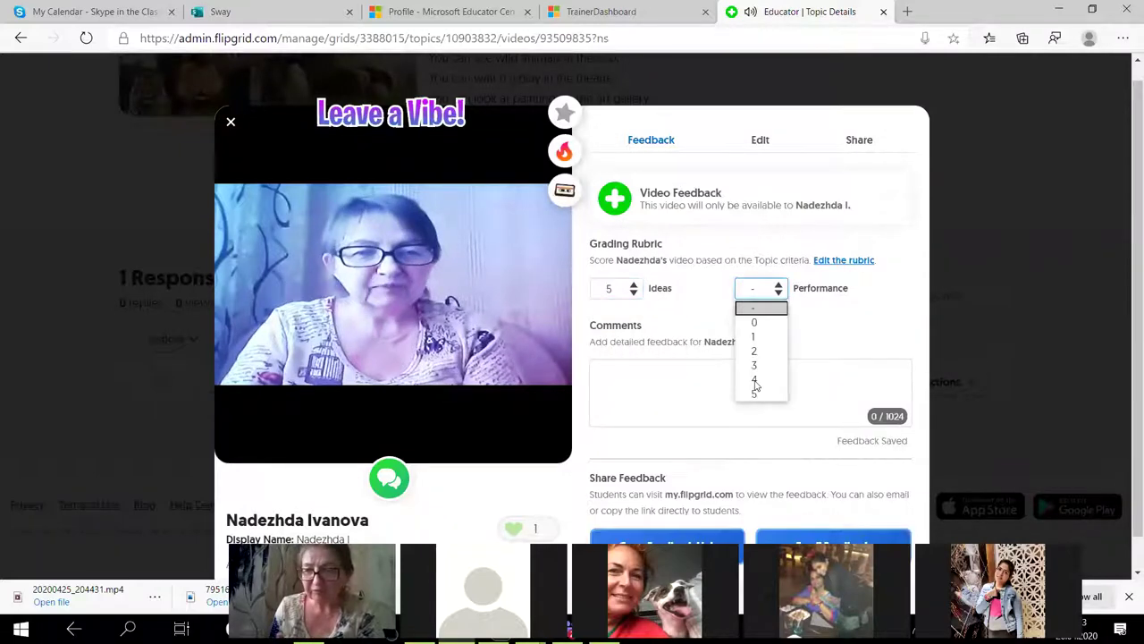
click(755, 380)
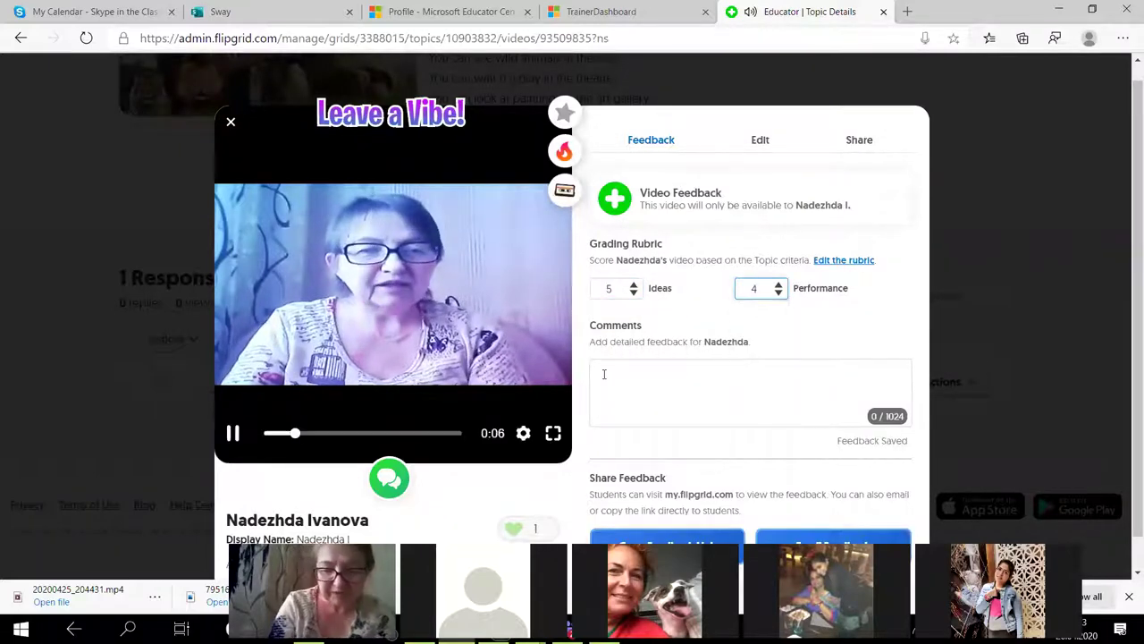
click(604, 374)
text(mmm)
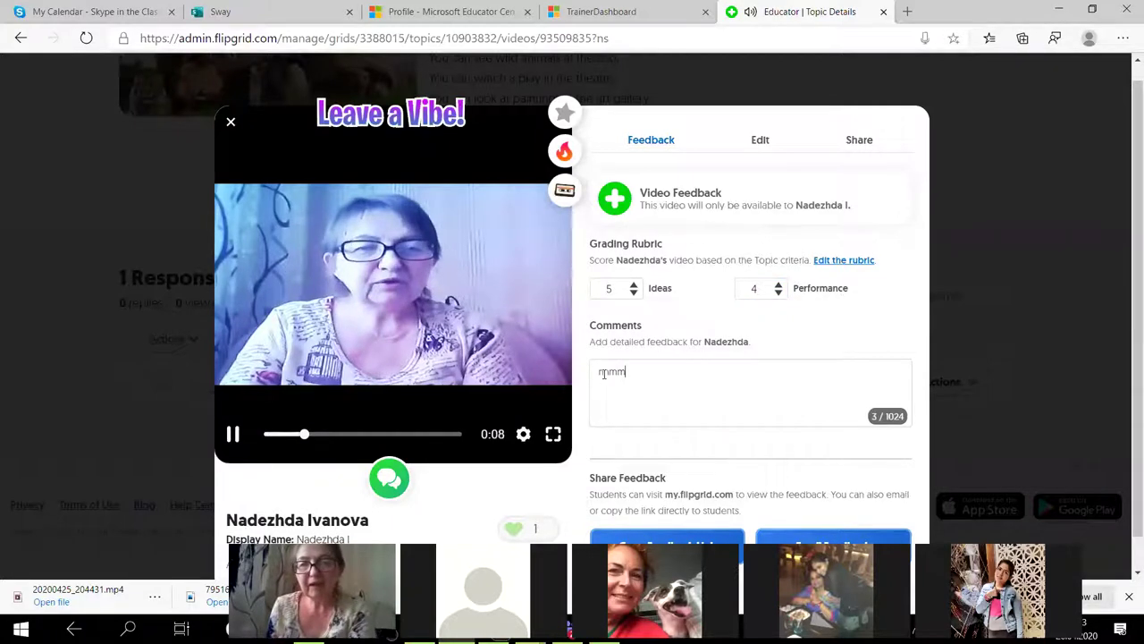
Set the response's vibe to 'City', pause the video, and star the response
click(424, 122)
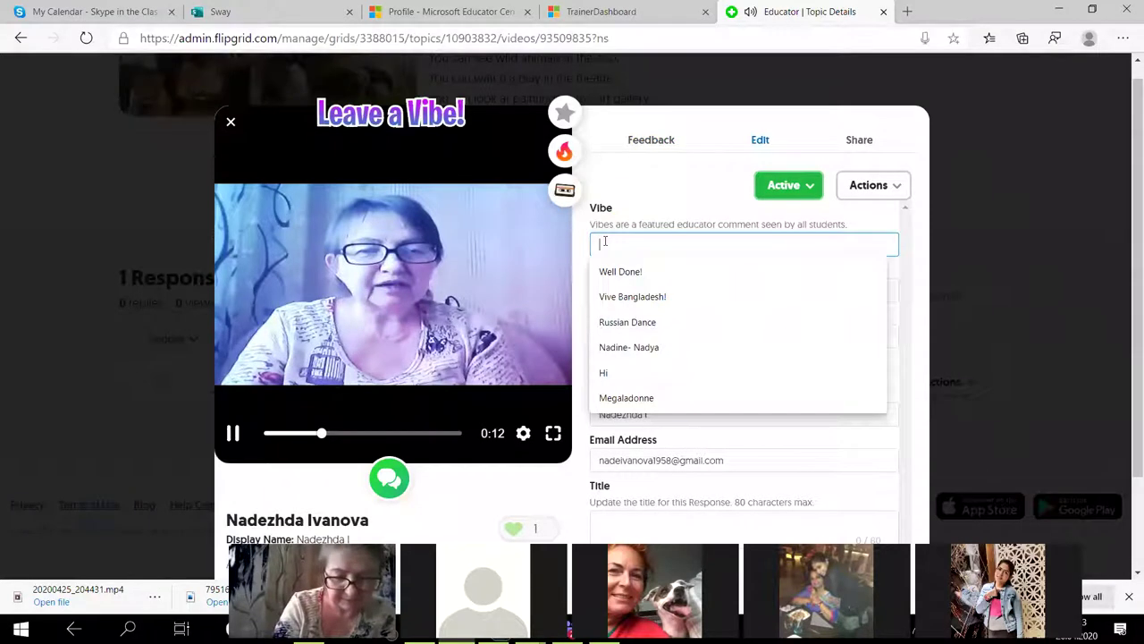
text(City)
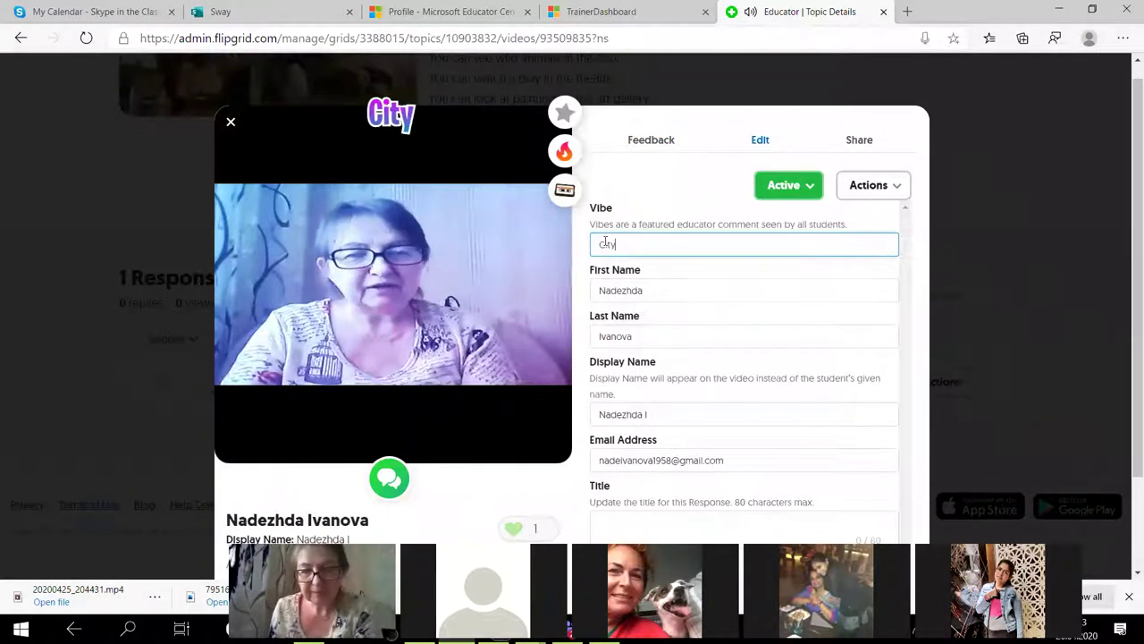
click(518, 310)
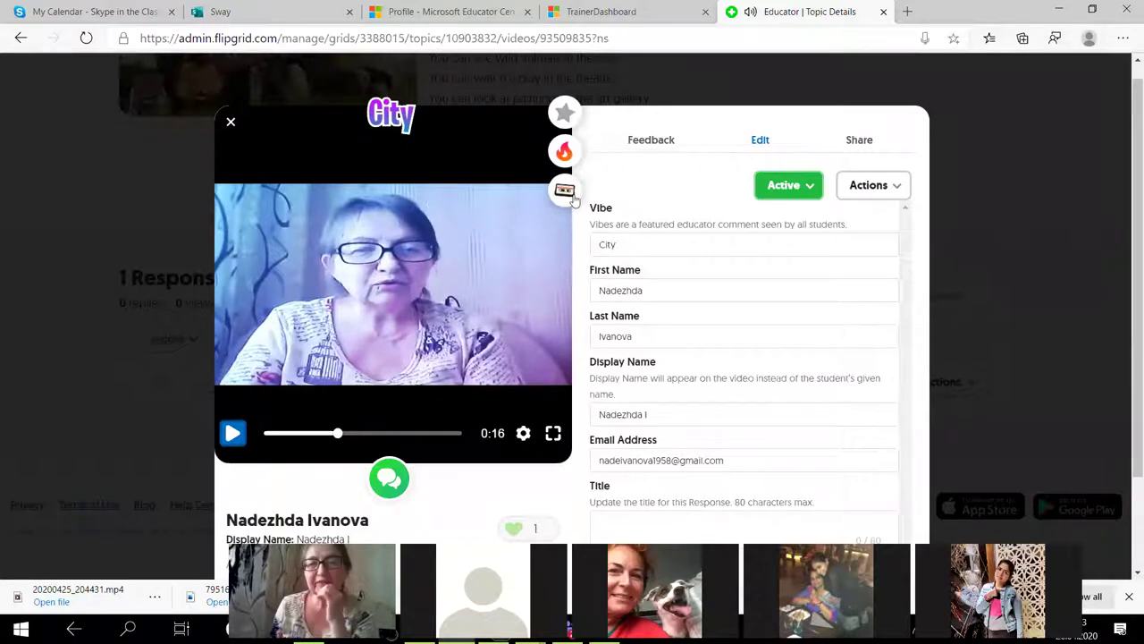
click(561, 112)
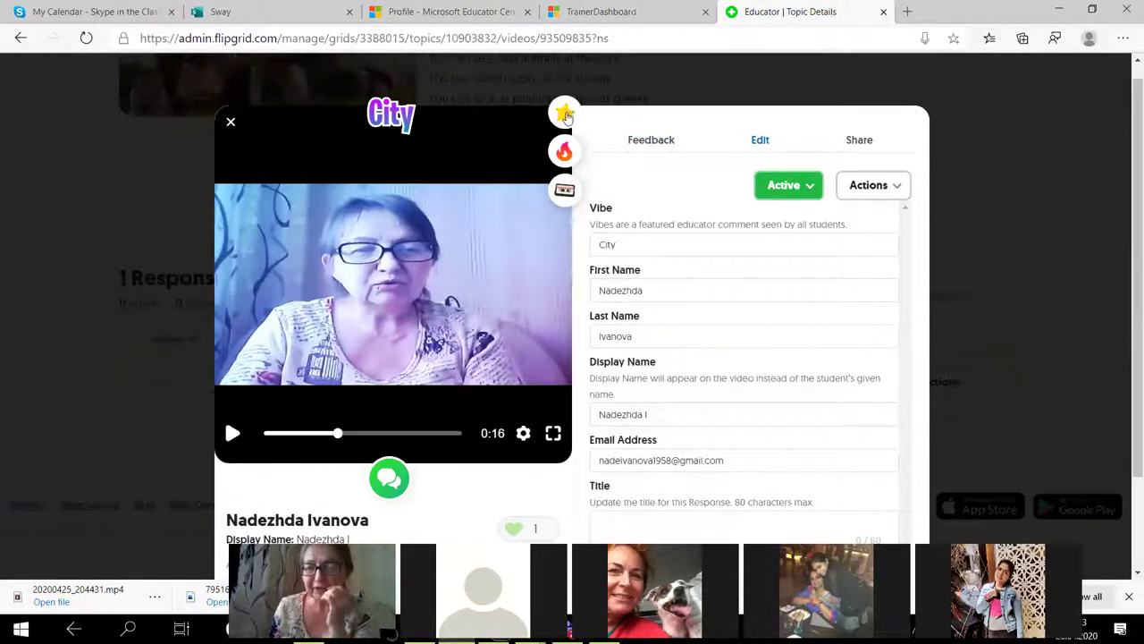
Add the response video to the student's MixTape and dismiss the Video Added confirmation
click(565, 192)
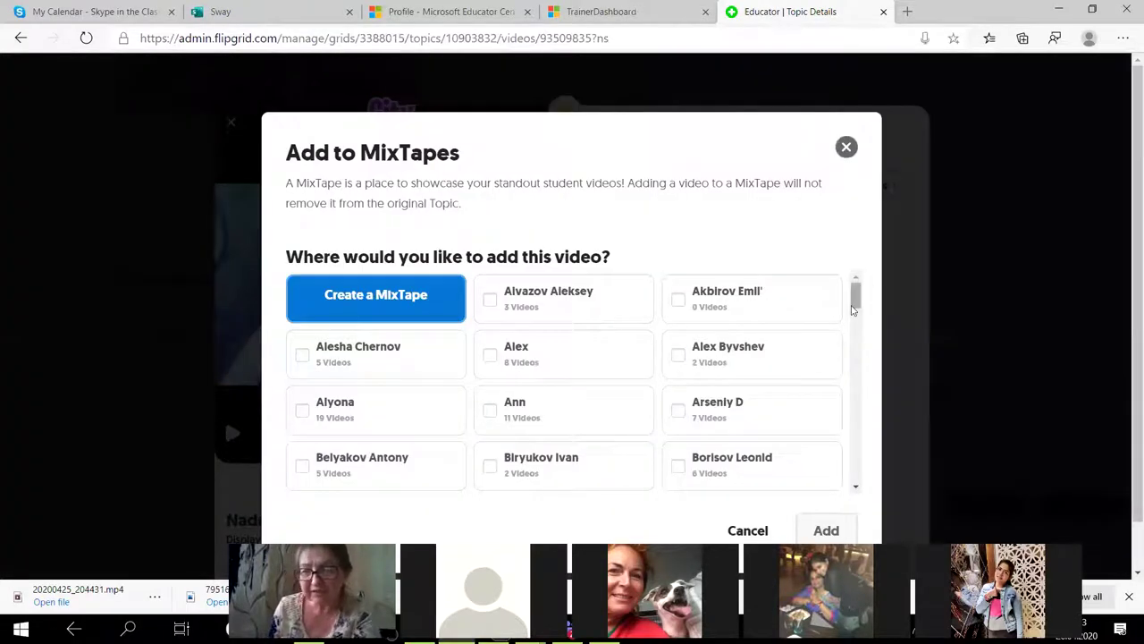
drag(852, 304, 857, 399)
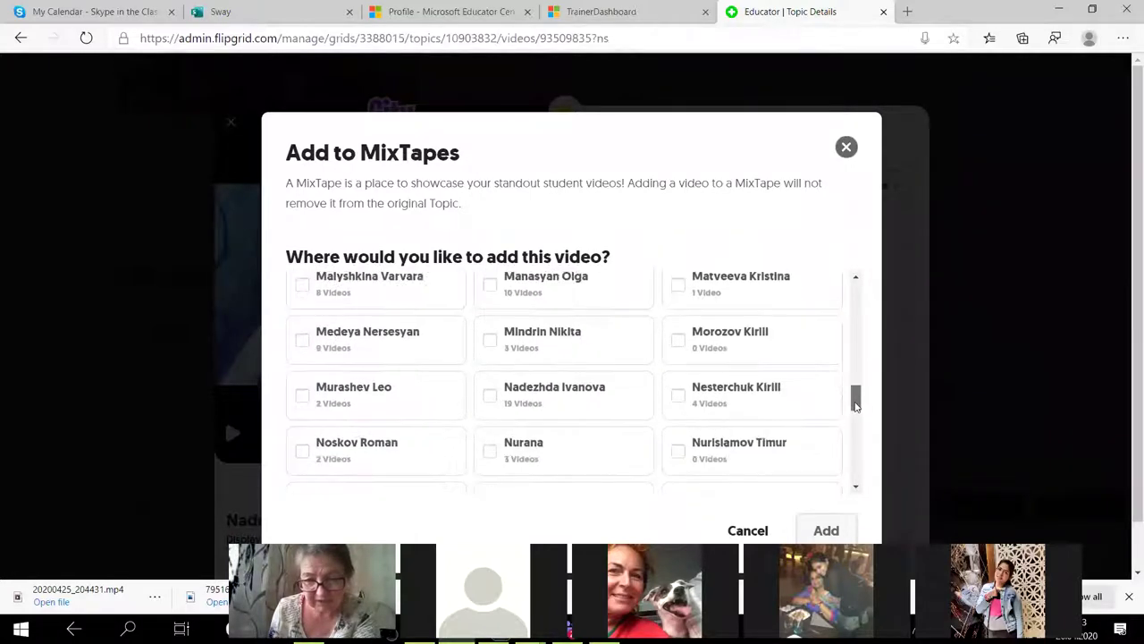
click(565, 393)
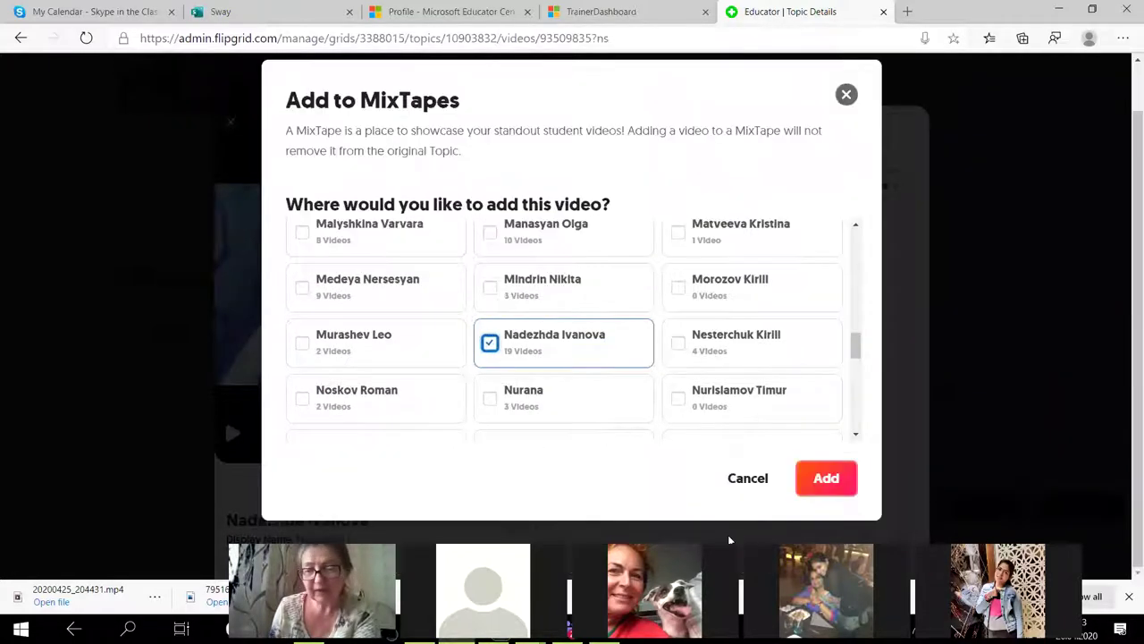
click(824, 480)
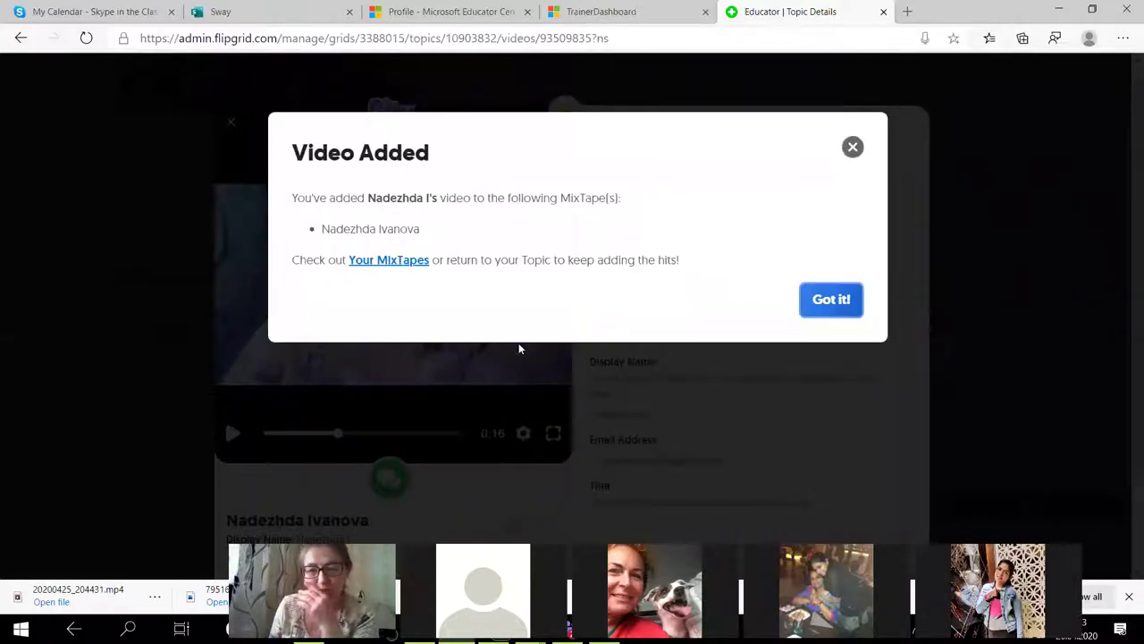
click(831, 309)
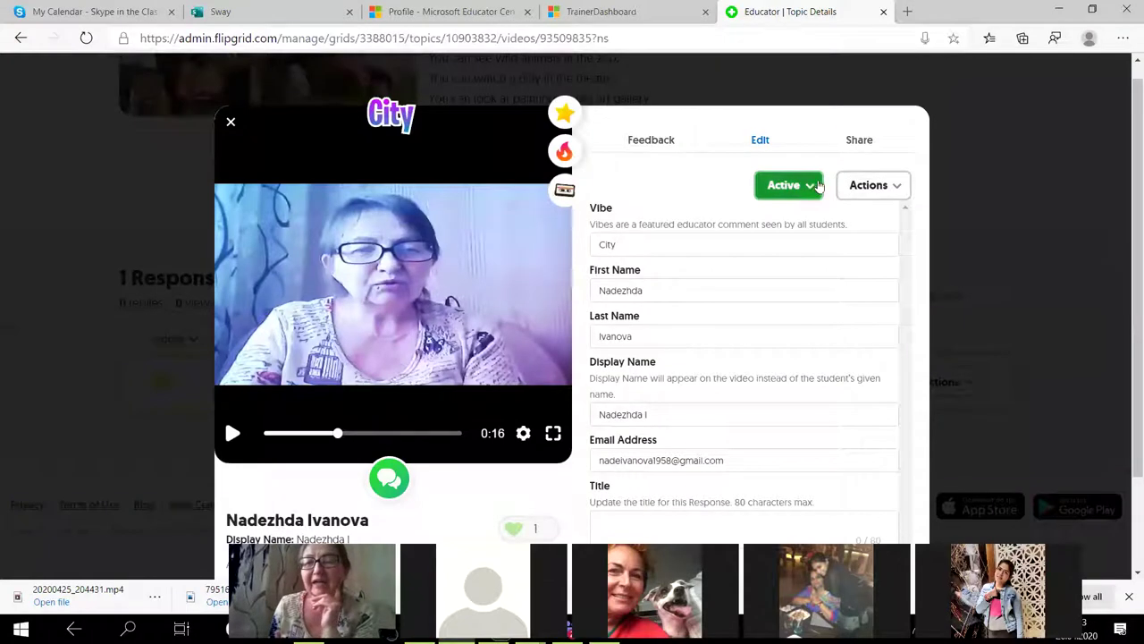
Copy the response's share link and close the video, returning to the Spot-5 topic
click(856, 141)
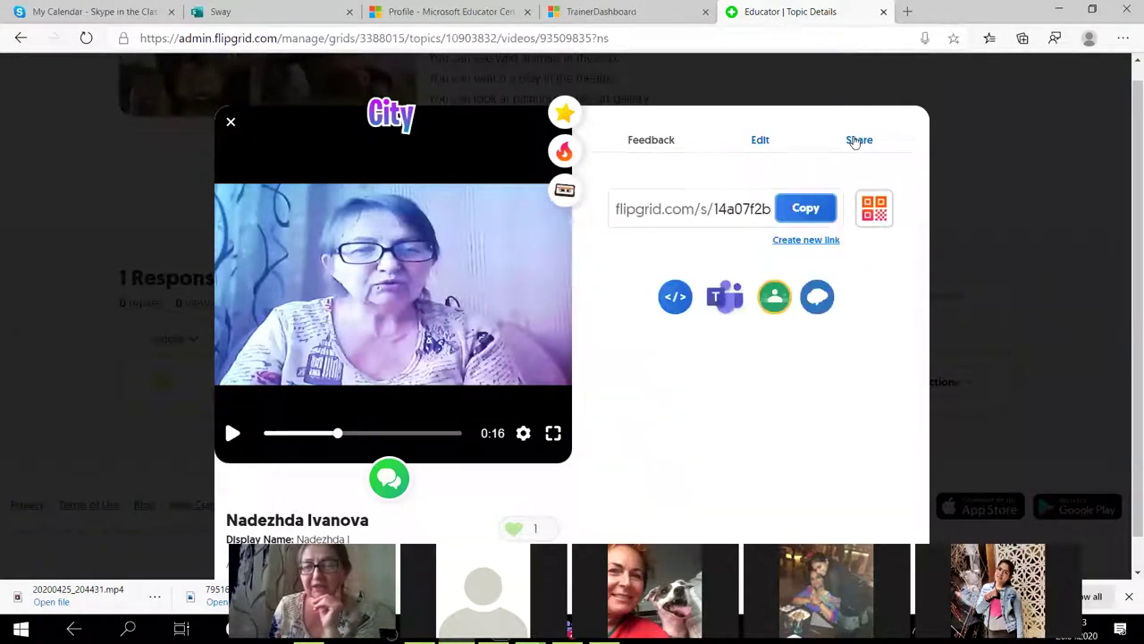
click(809, 217)
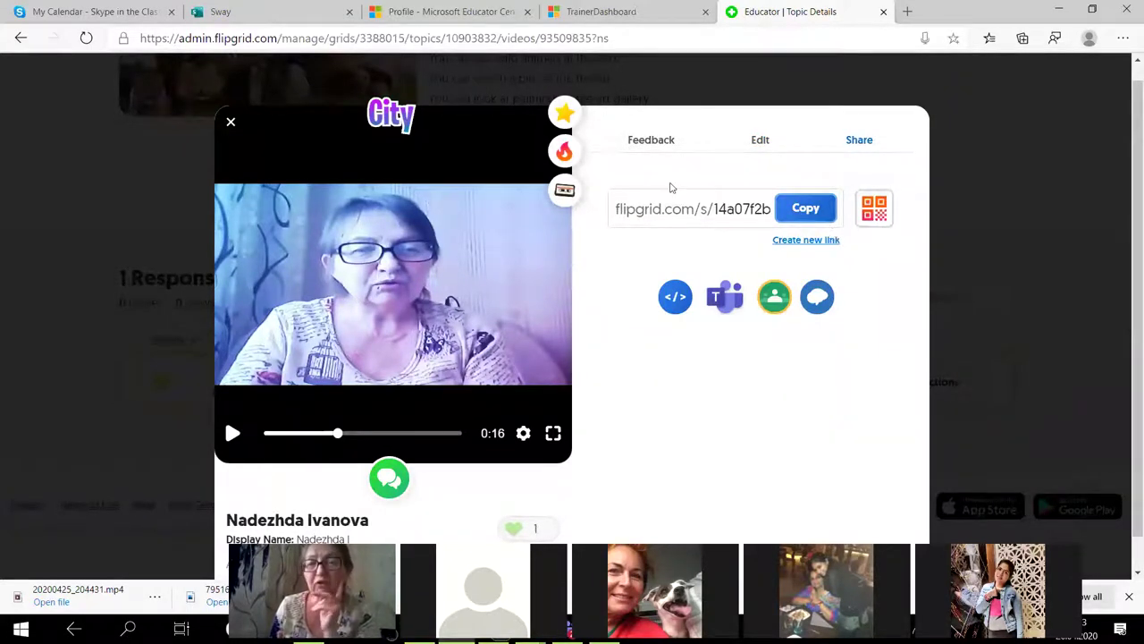
click(229, 124)
scroll(559, 228, up, 4)
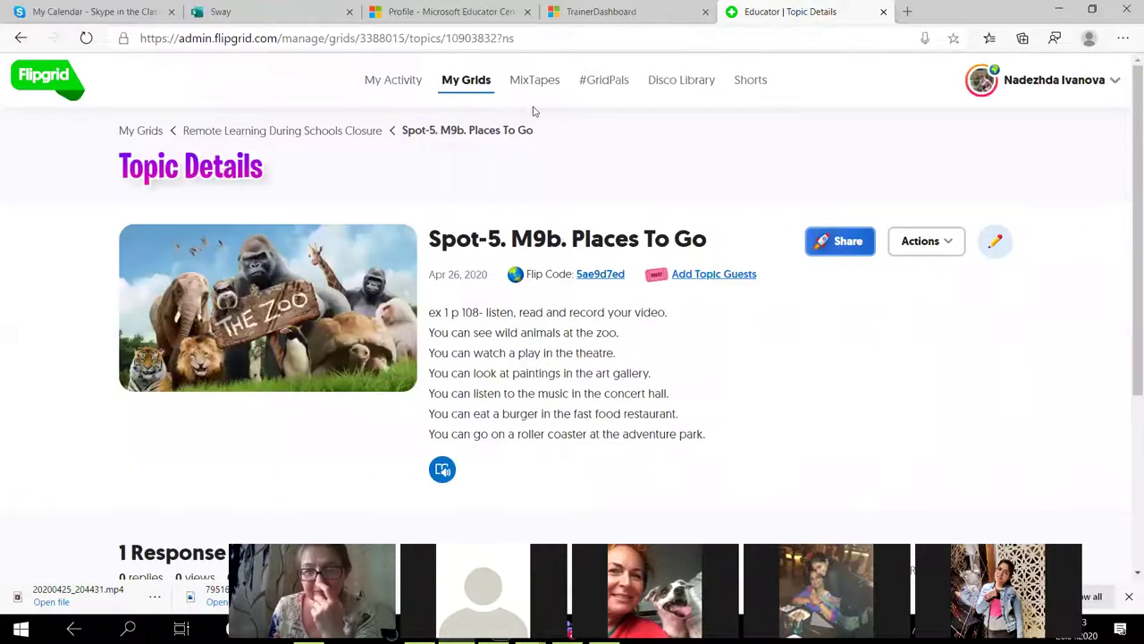
Open the newest MixTape (Apr 22, 2020) and view then close its share link
click(534, 80)
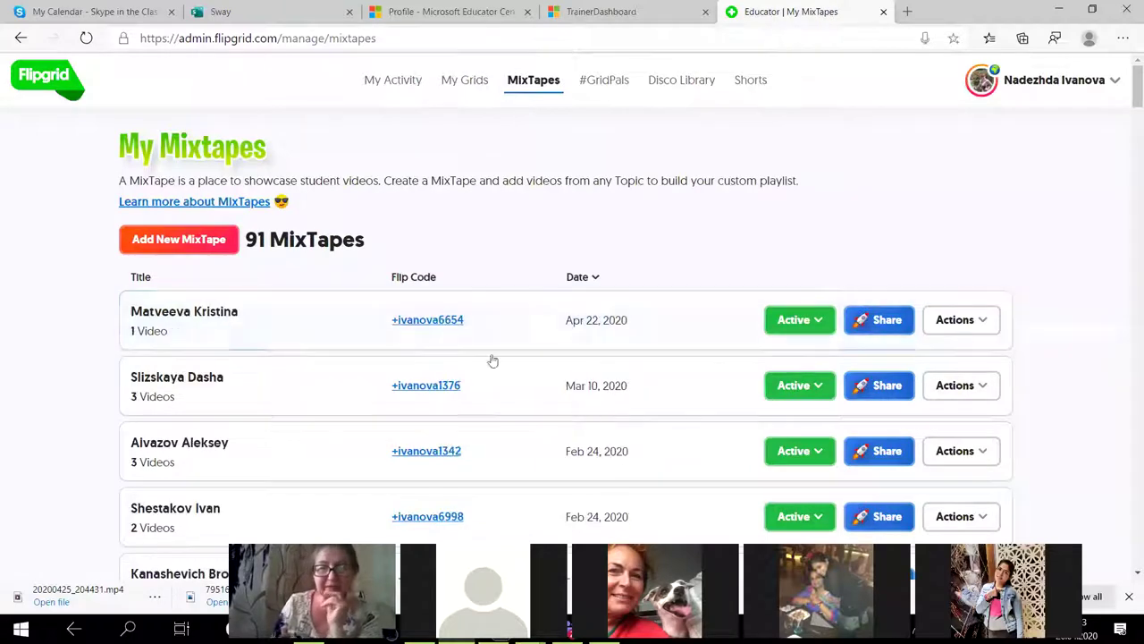
scroll(170, 377, down, 4)
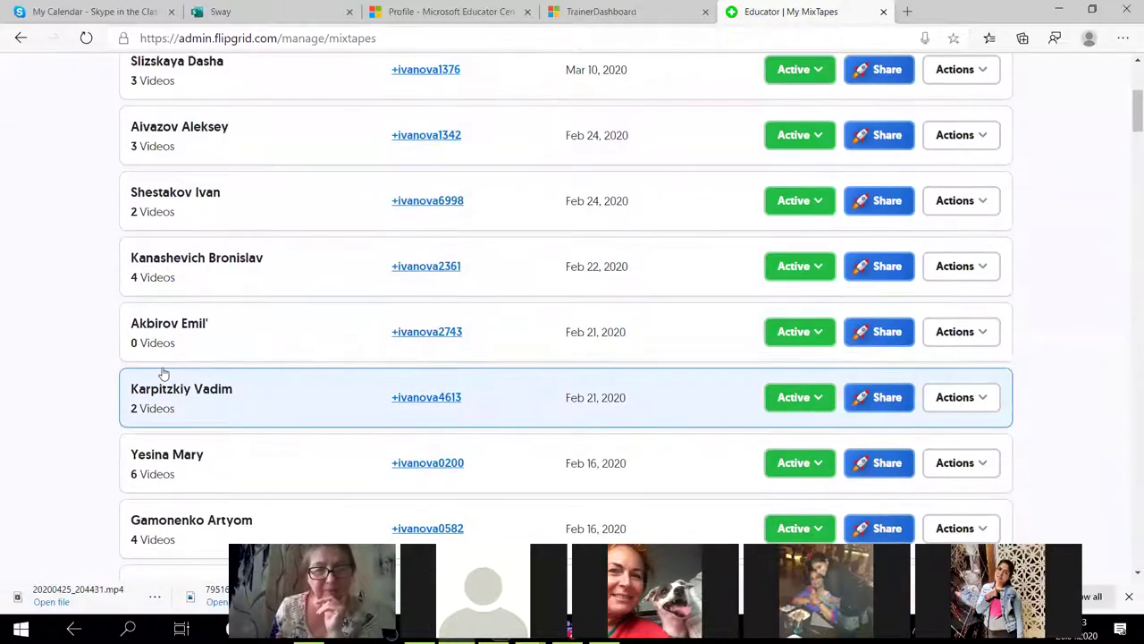
scroll(184, 328, up, 4)
click(185, 320)
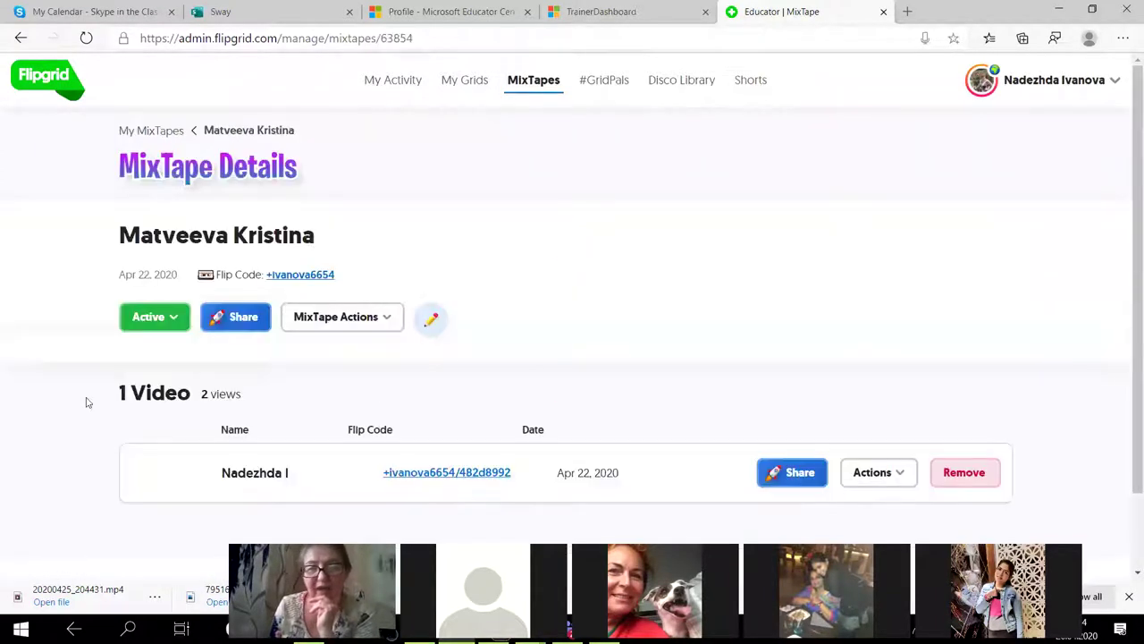
click(802, 474)
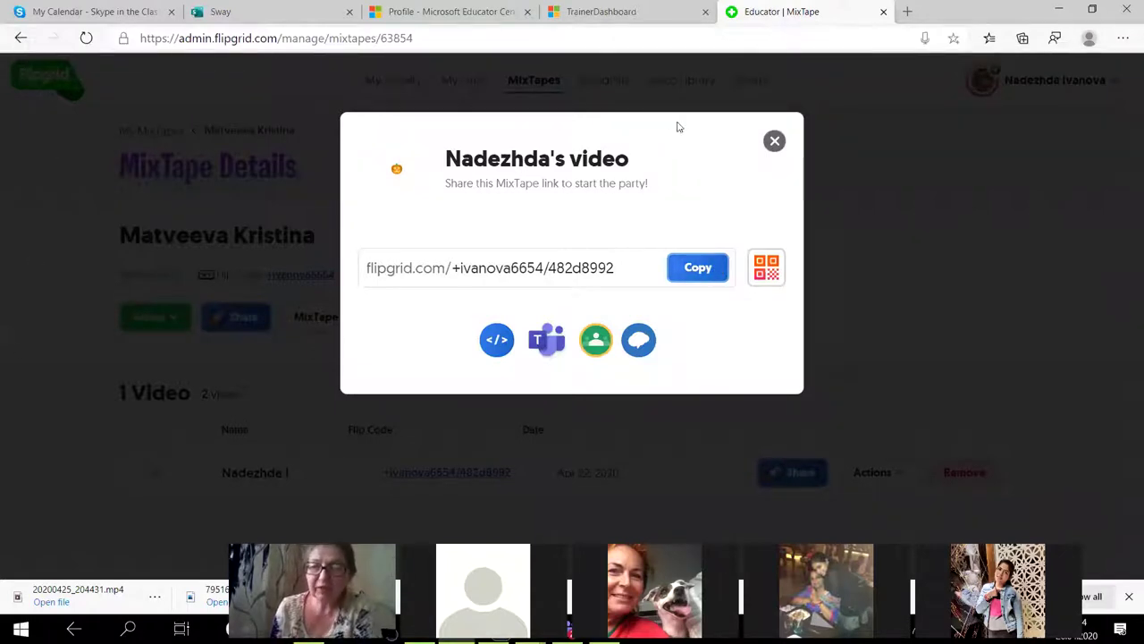
click(774, 143)
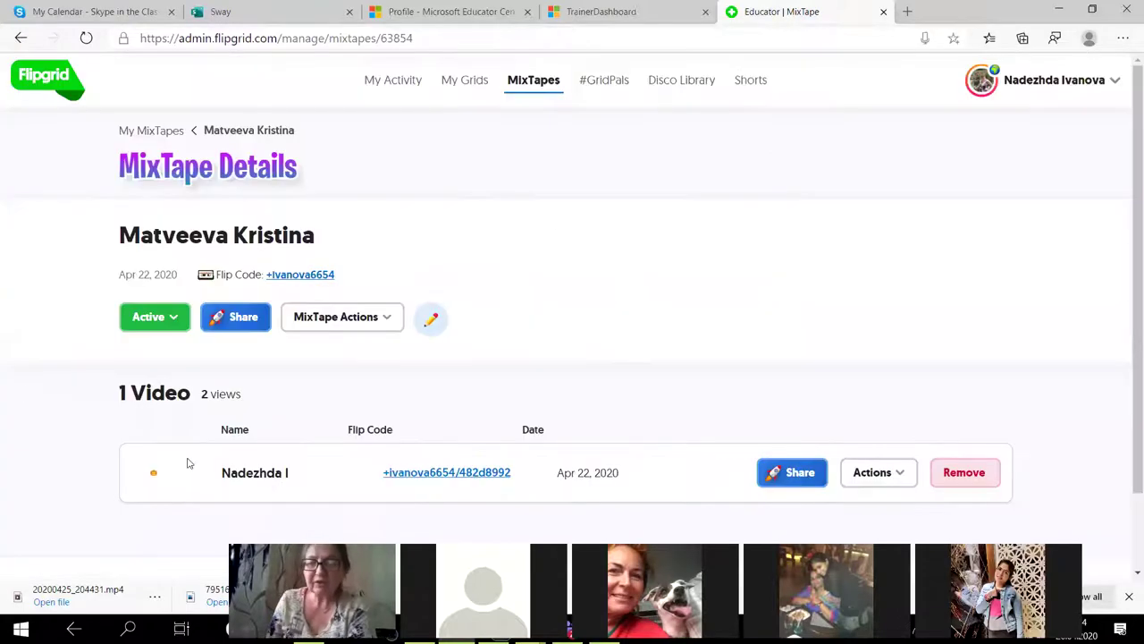
Return to My MixTapes and scroll through the list of 91 MixTapes
click(21, 37)
scroll(420, 271, down, 3)
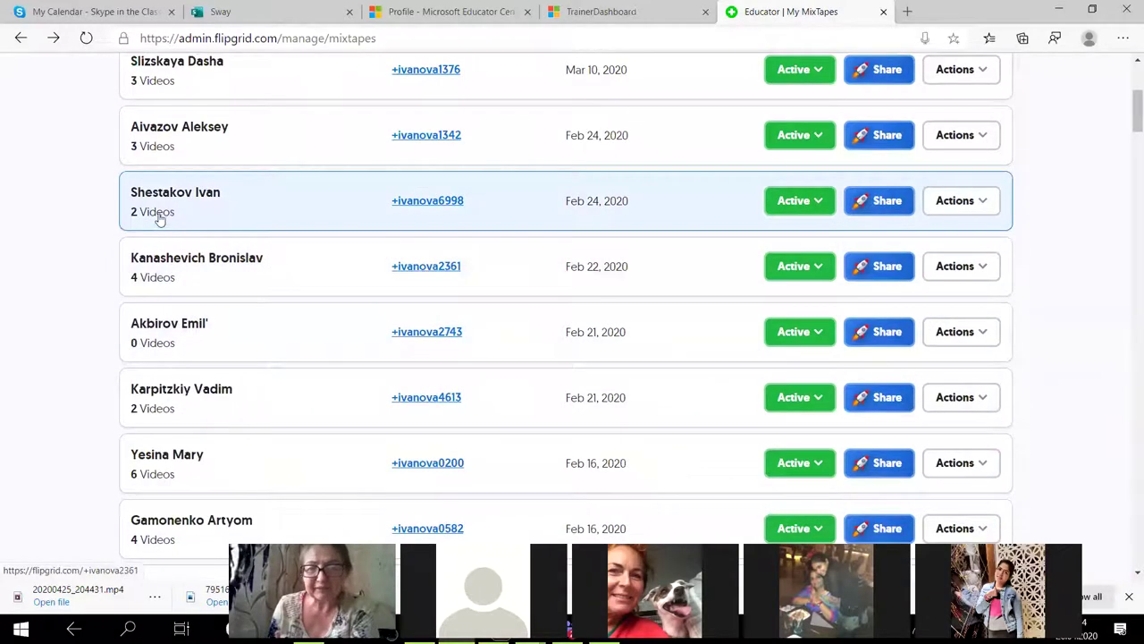
scroll(243, 432, down, 4)
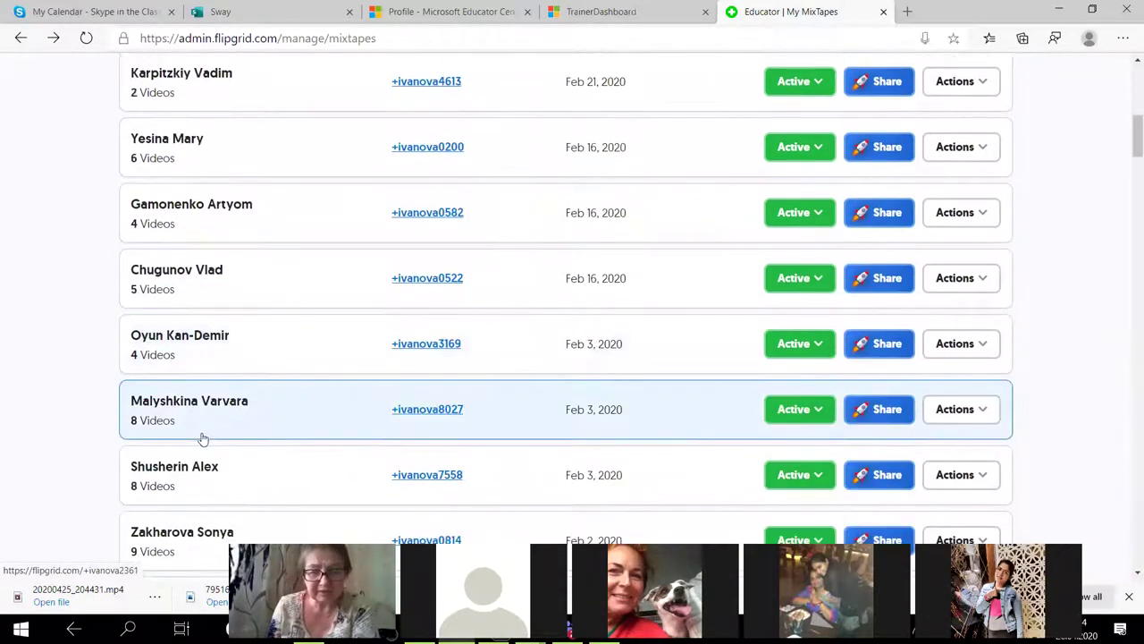
scroll(232, 432, down, 3)
scroll(248, 310, up, 9)
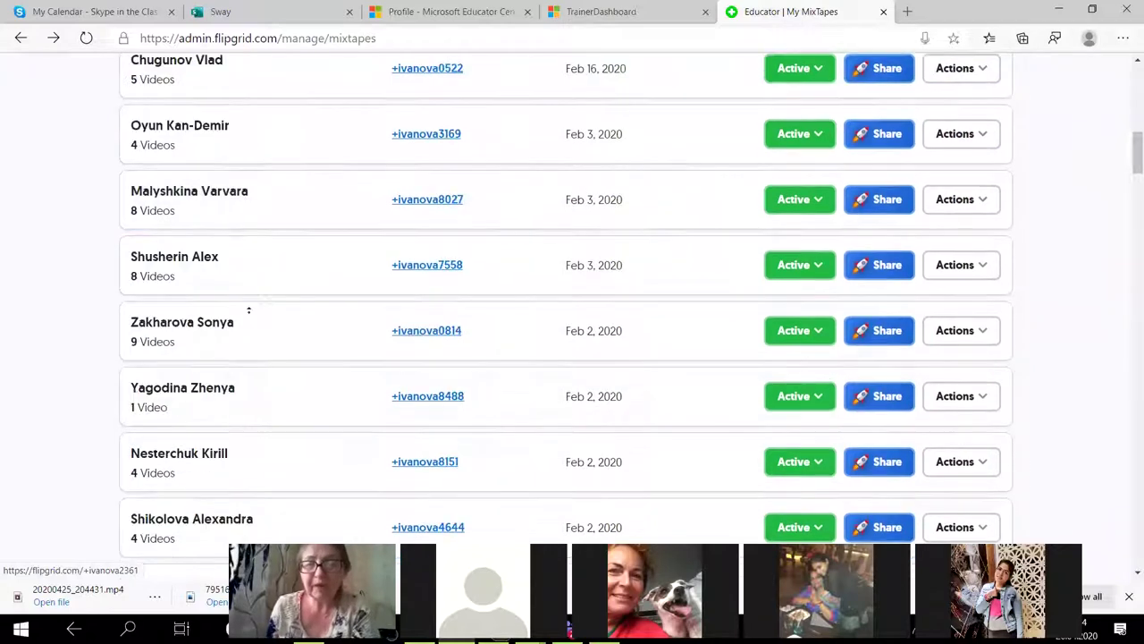
scroll(292, 303, up, 3)
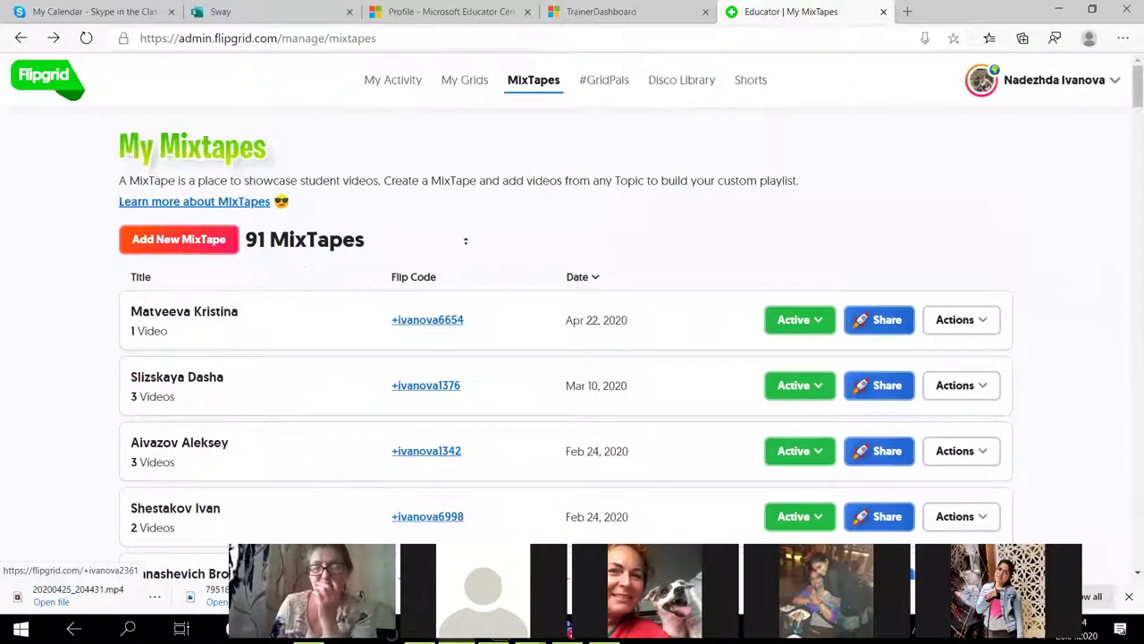
Open #GridPals and browse the map of 23359 GridPals and the educator list
click(593, 84)
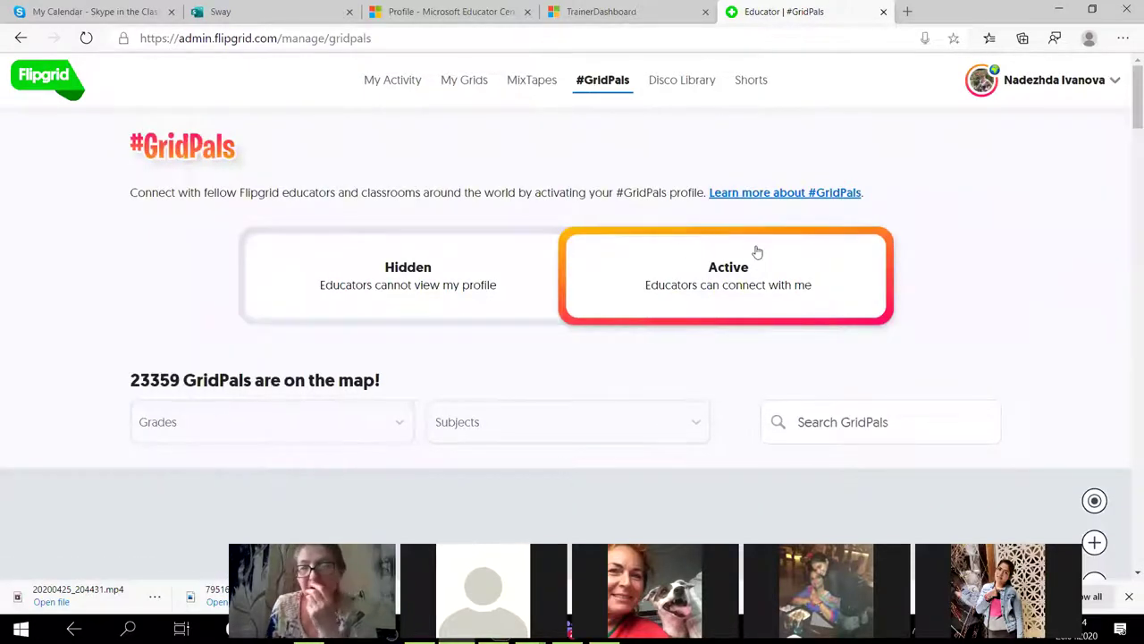
scroll(635, 325, down, 3)
scroll(639, 319, up, 3)
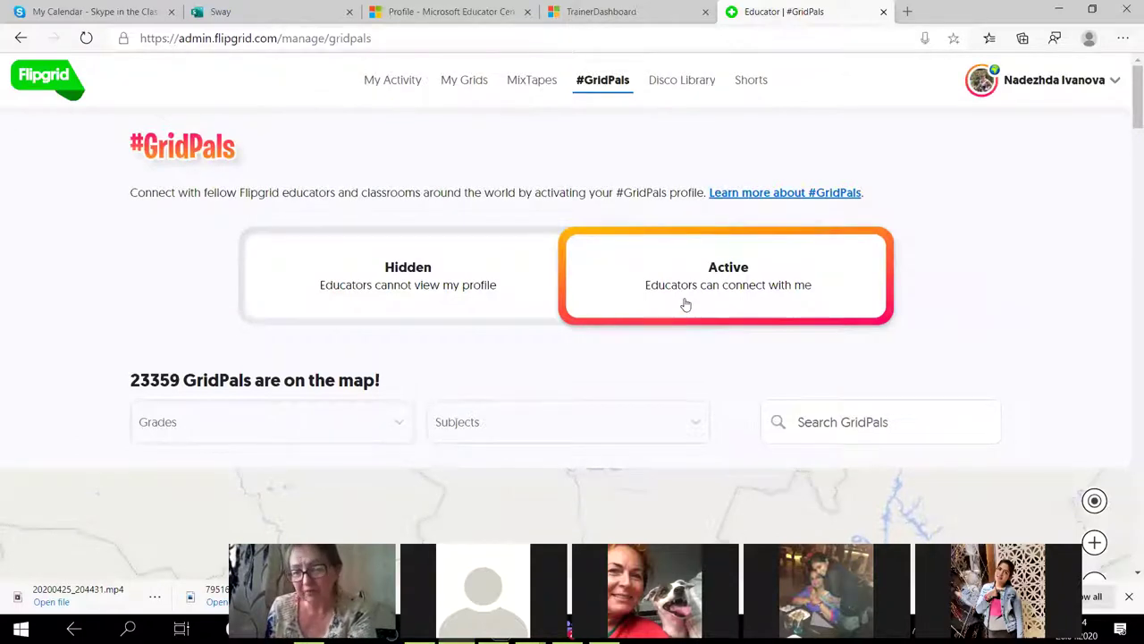
scroll(539, 317, down, 3)
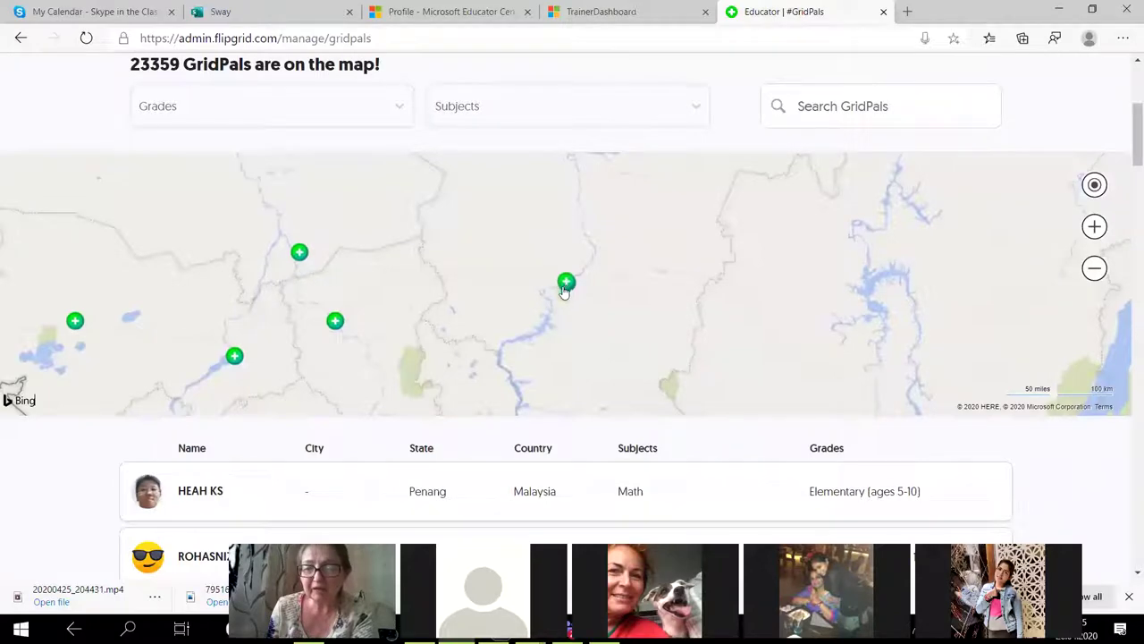
scroll(513, 376, down, 3)
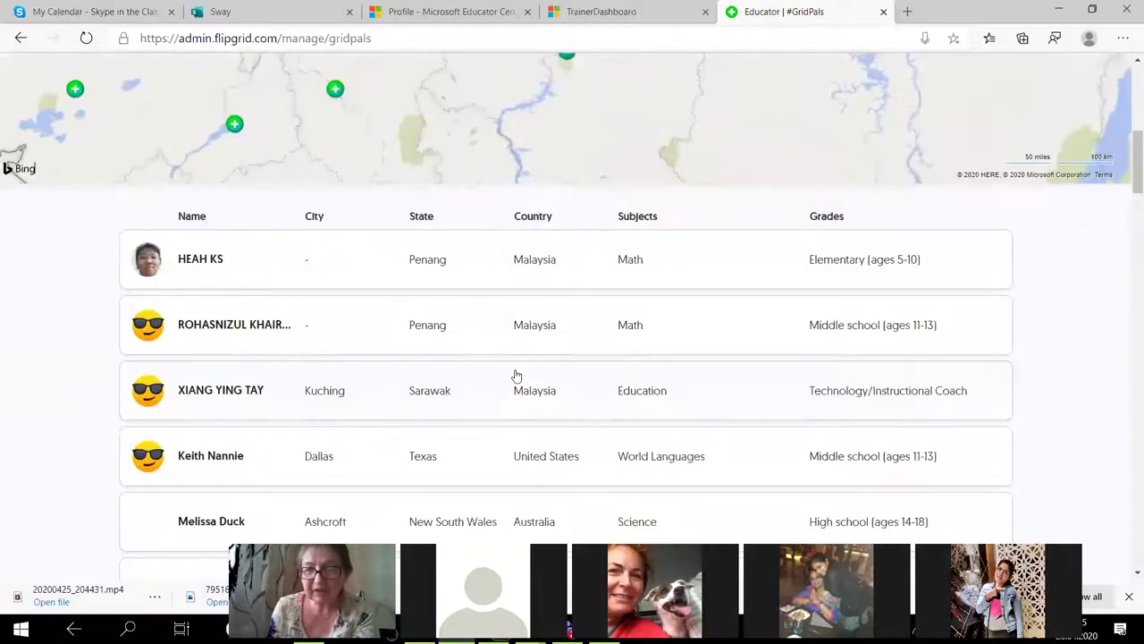
scroll(510, 370, up, 3)
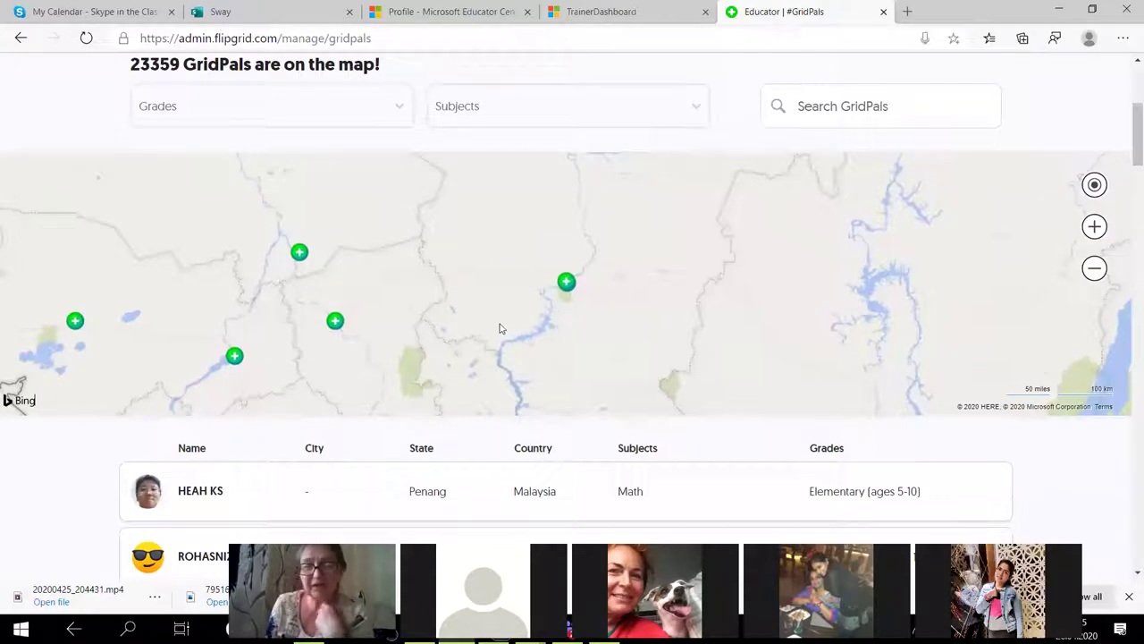
click(566, 284)
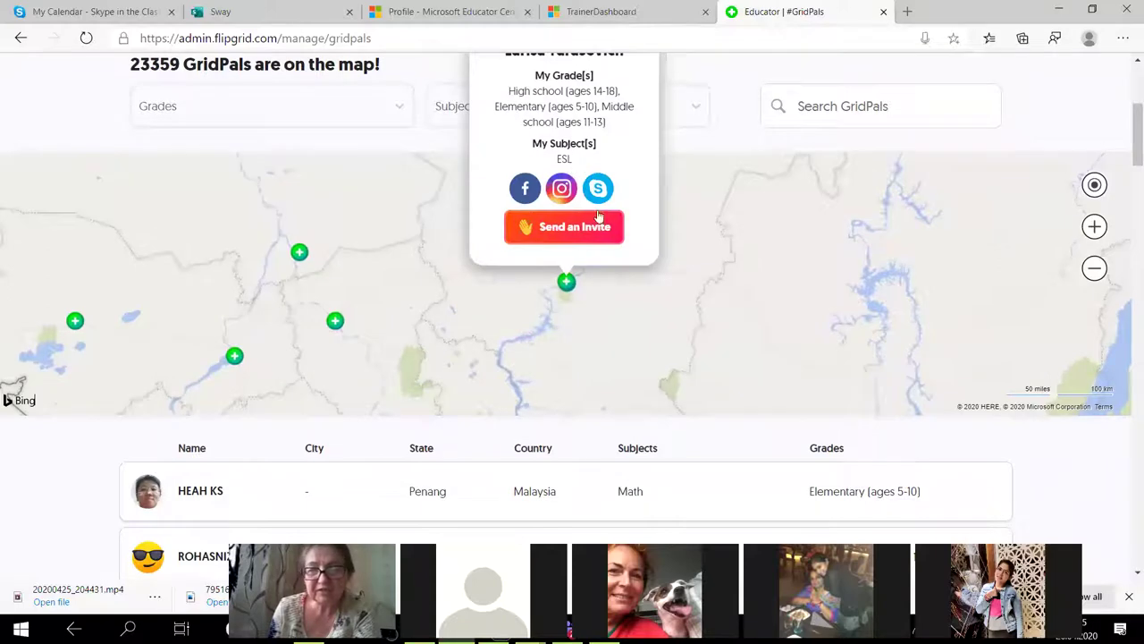
scroll(604, 216, up, 2)
scroll(604, 215, up, 1)
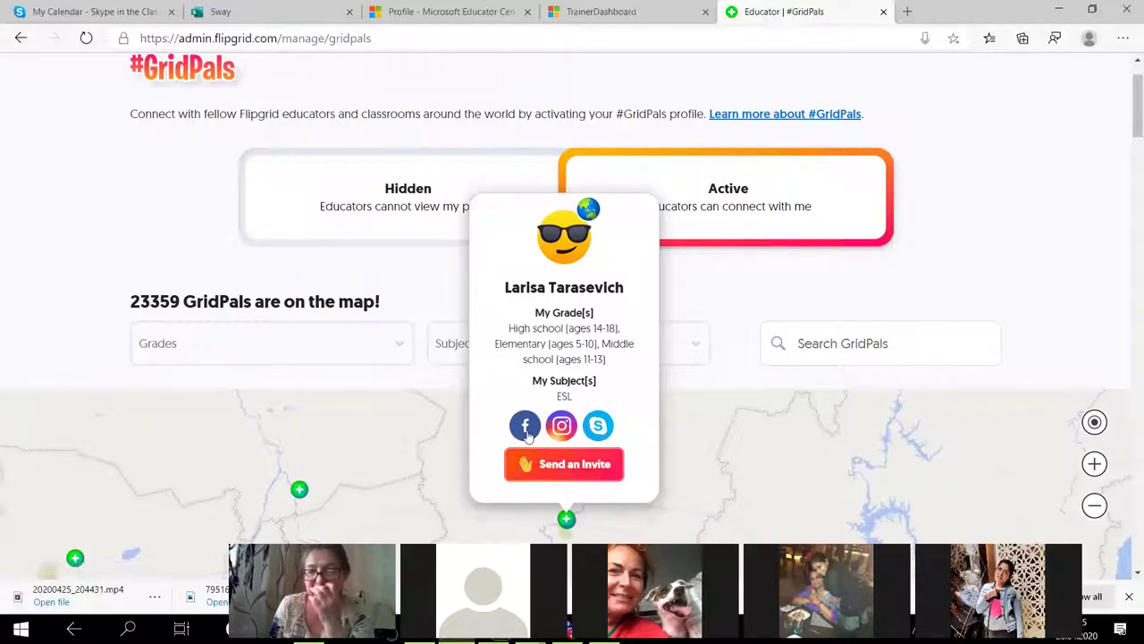
scroll(579, 392, down, 1)
scroll(579, 390, down, 3)
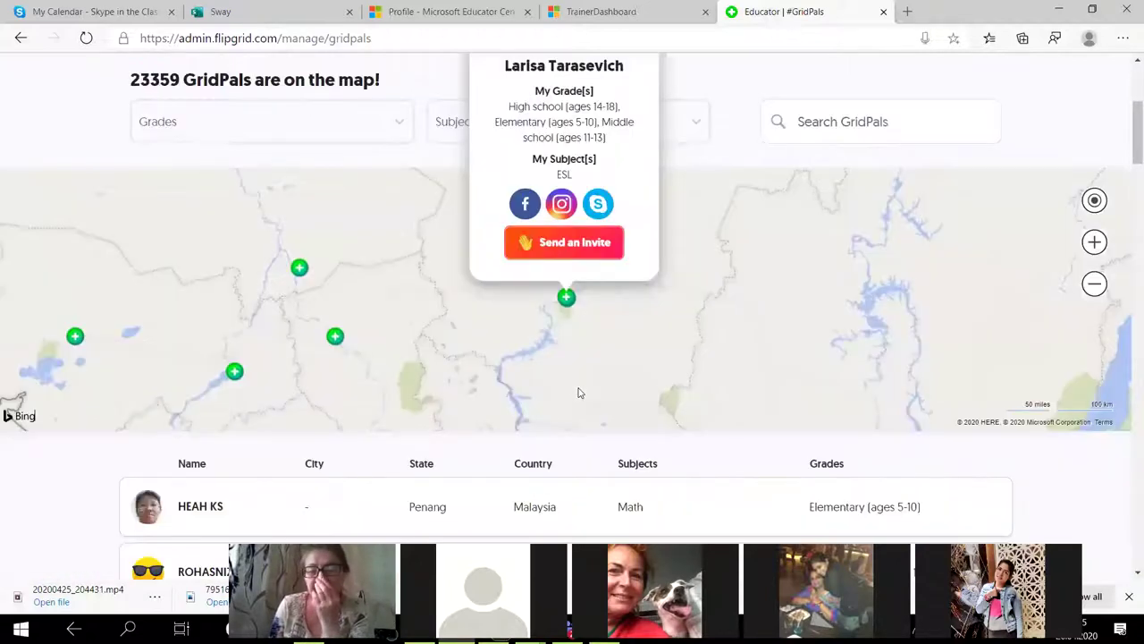
scroll(579, 390, up, 3)
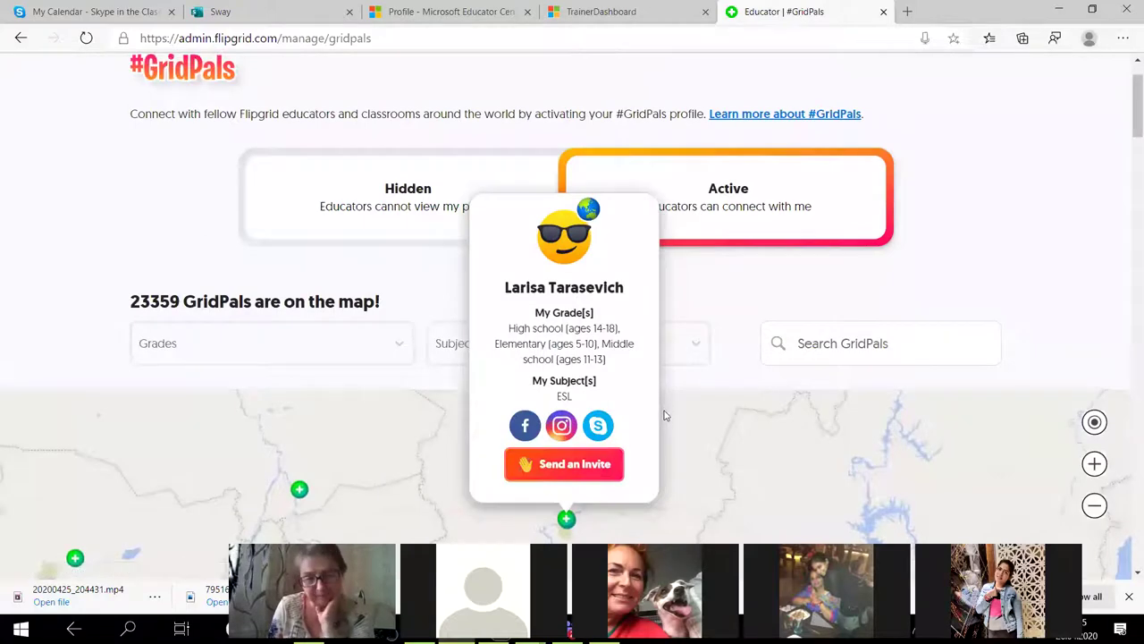
scroll(449, 462, down, 5)
scroll(293, 465, down, 3)
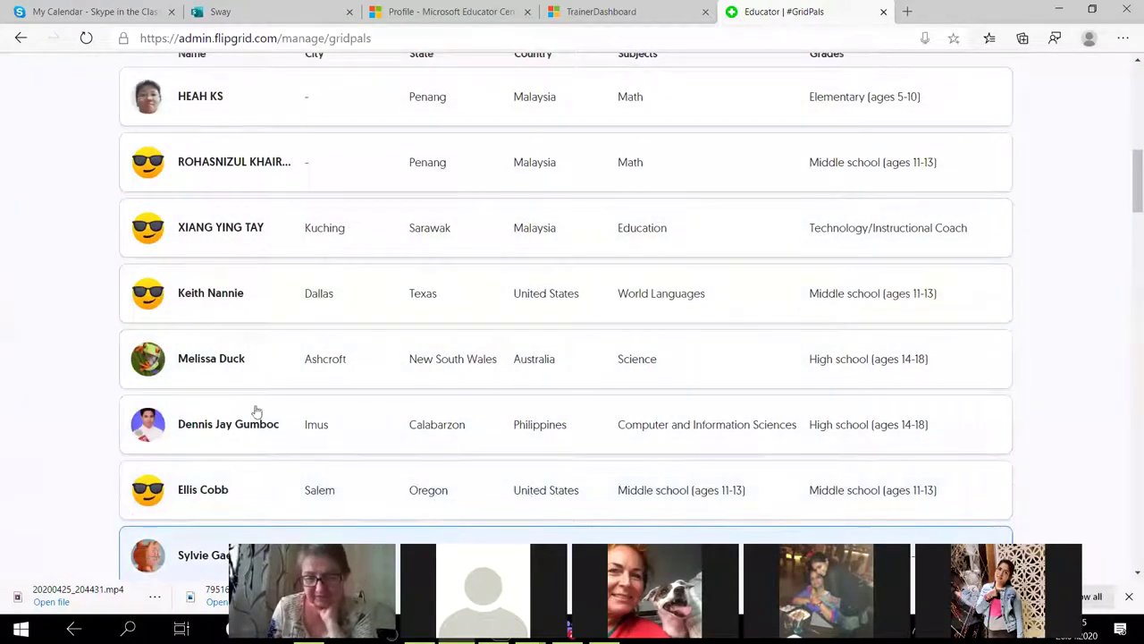
scroll(248, 391, down, 5)
scroll(249, 410, down, 3)
scroll(248, 411, down, 9)
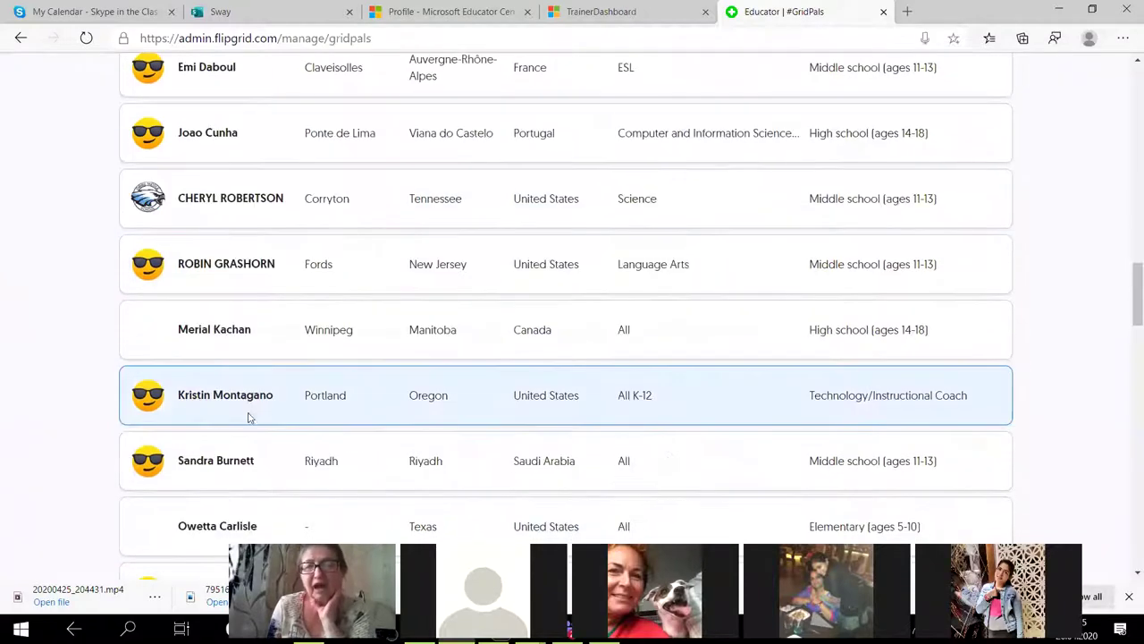
scroll(253, 421, up, 15)
scroll(302, 382, up, 15)
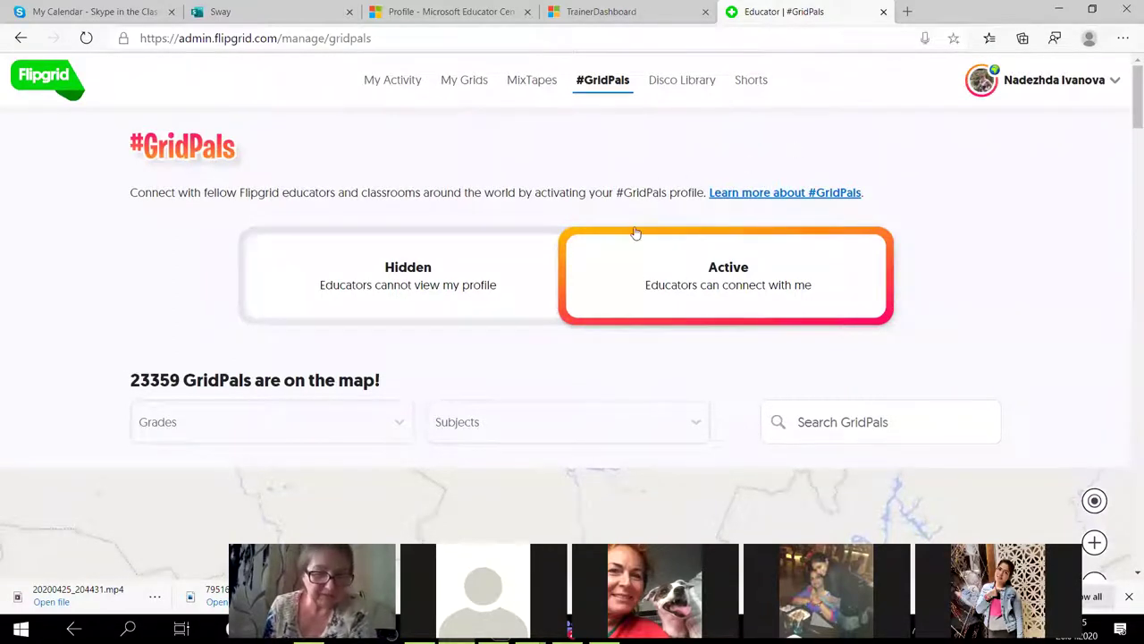
Open My Grids and browse every grid with its Flip Code, counts and creation date
click(457, 92)
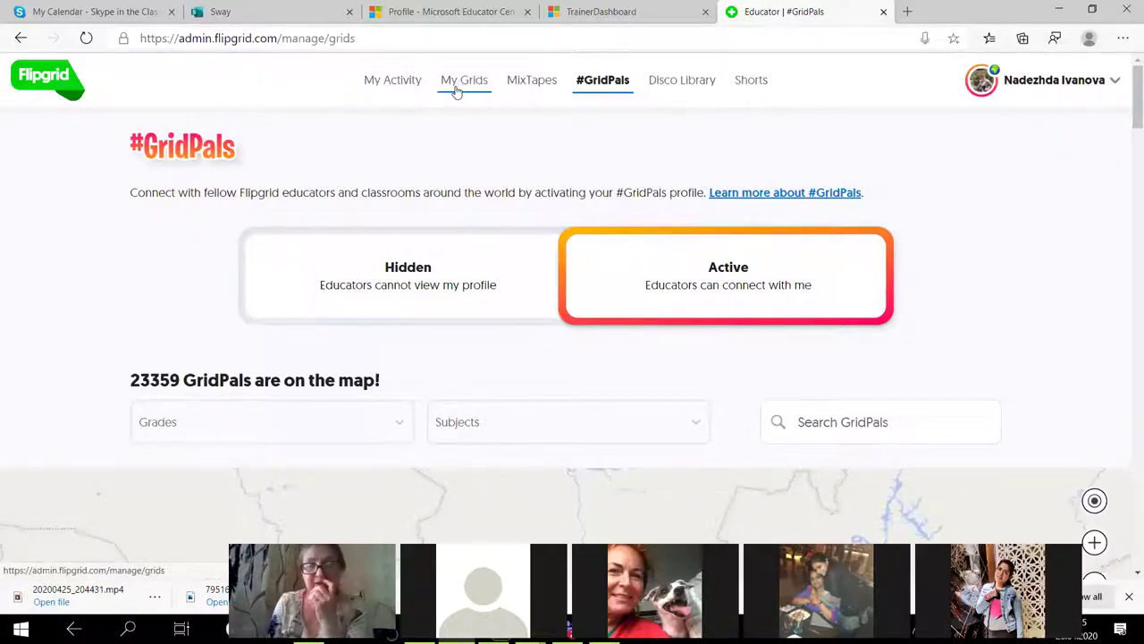
scroll(504, 184, down, 20)
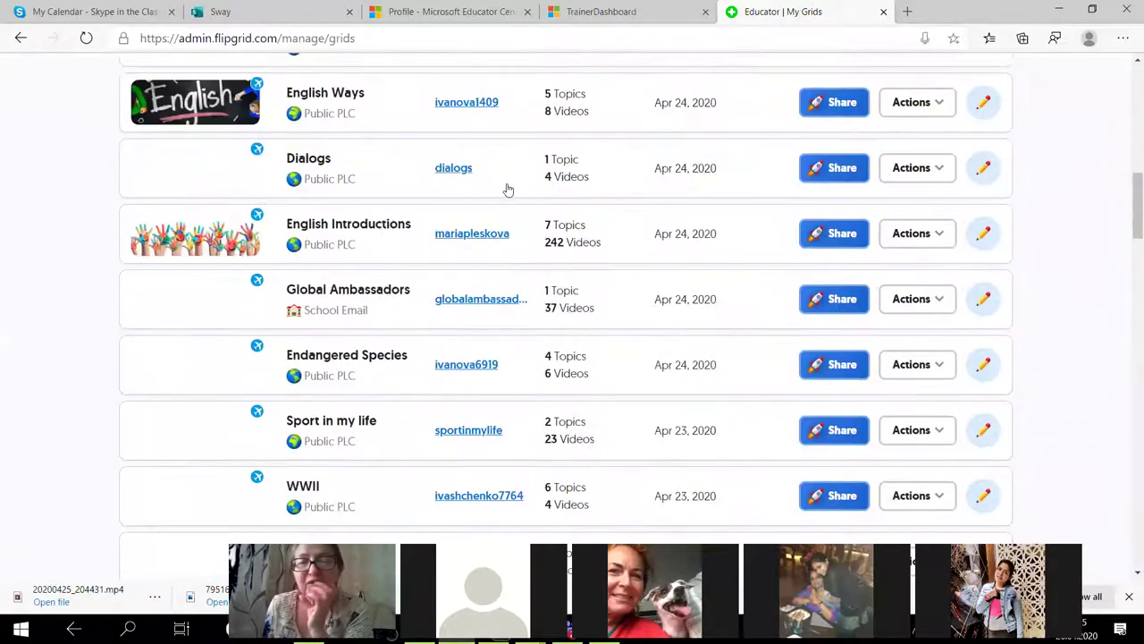
scroll(497, 202, down, 15)
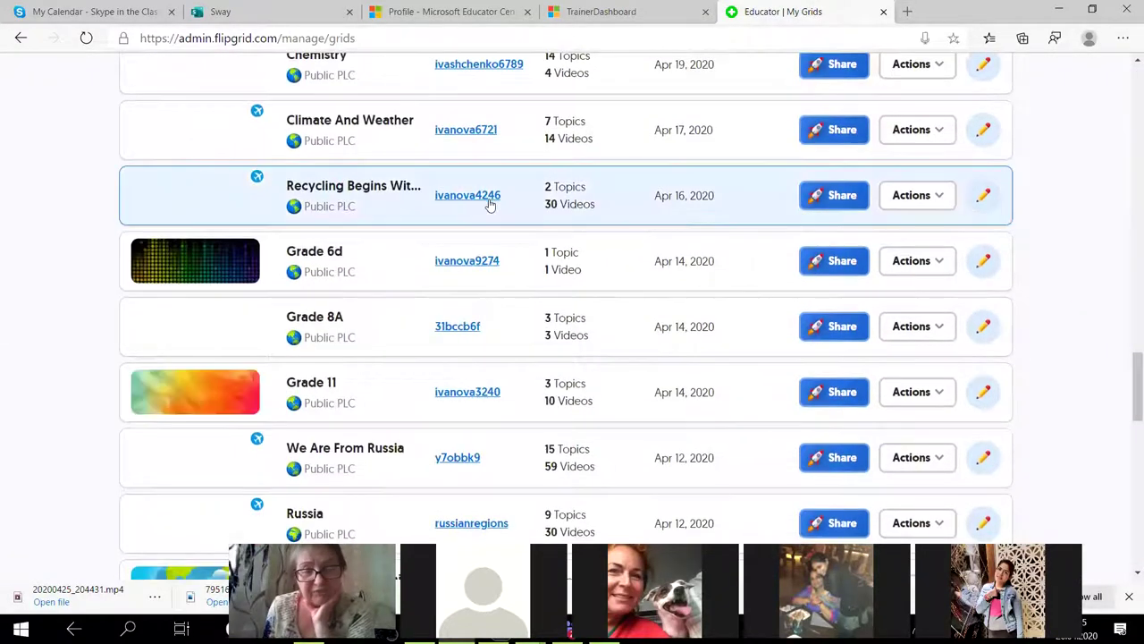
scroll(487, 207, down, 5)
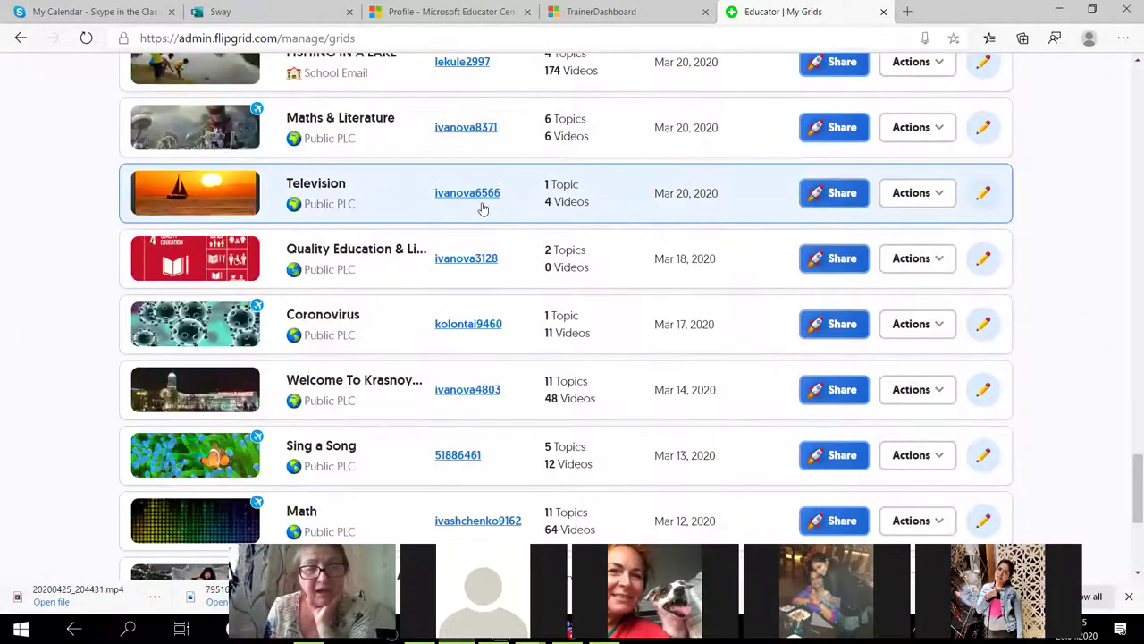
scroll(483, 208, down, 6)
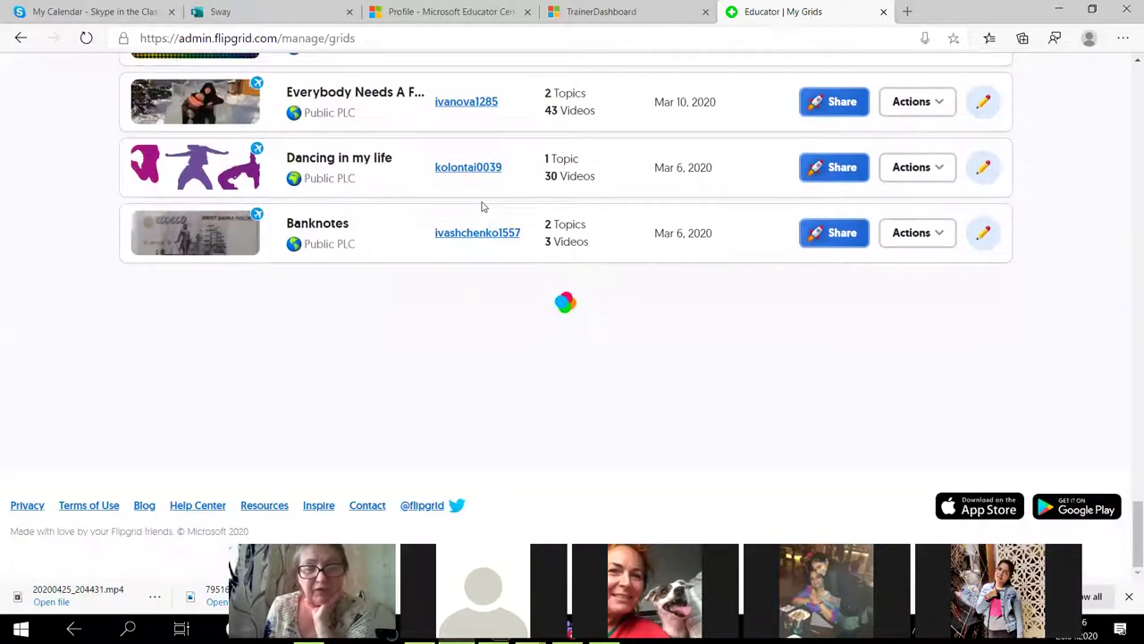
scroll(465, 249, down, 4)
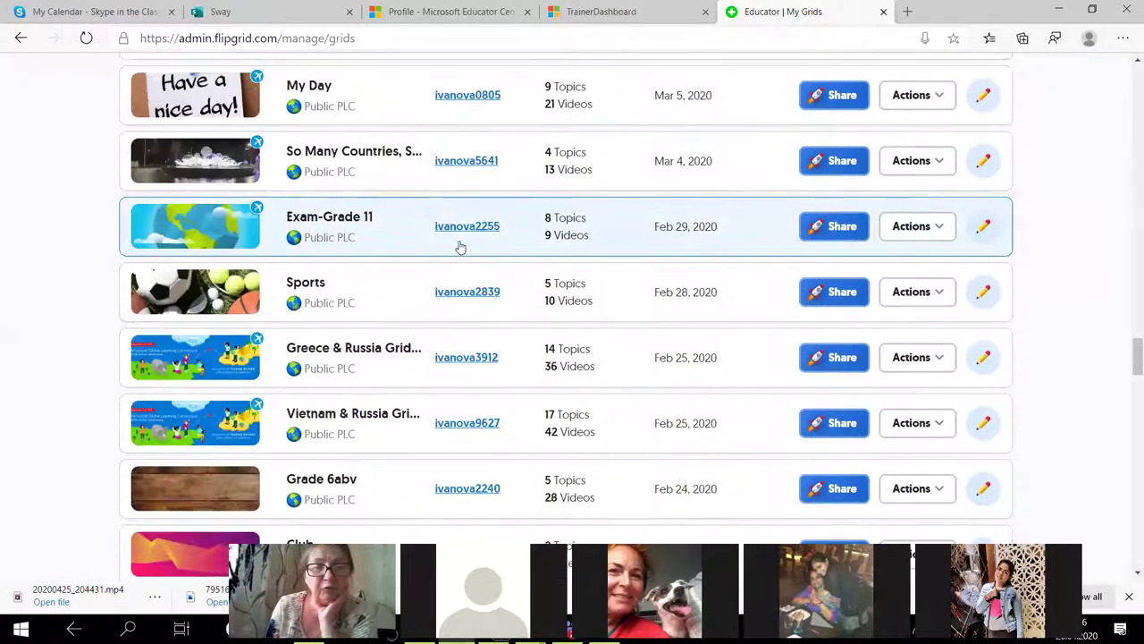
scroll(460, 248, down, 2)
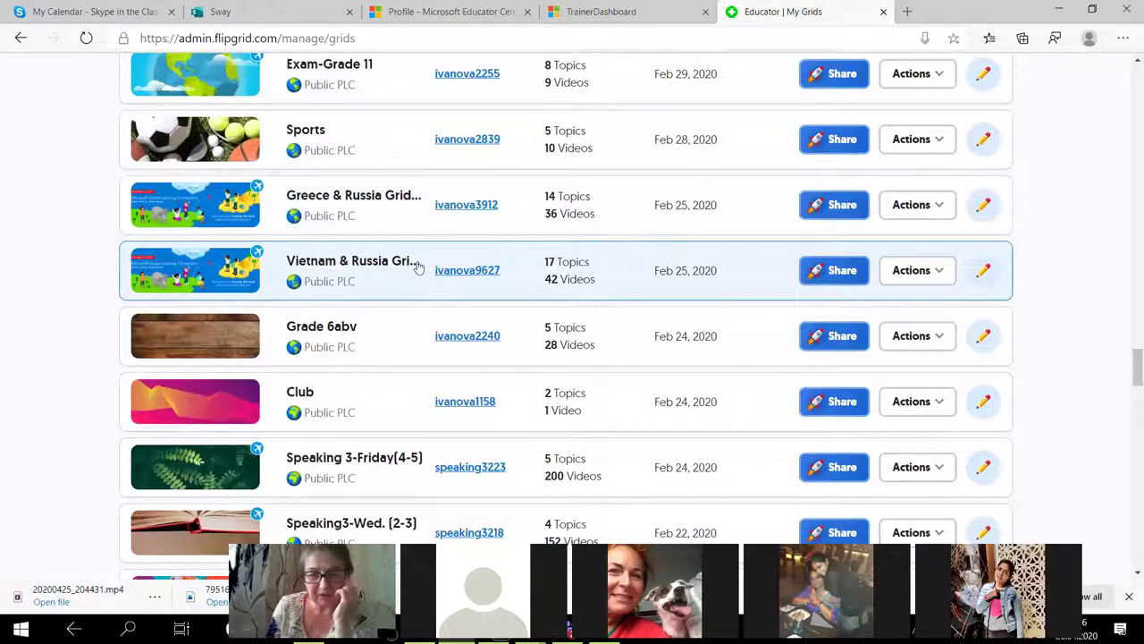
Open the Greece & Russia Gridpals grid and browse its 14 topics, 36 videos and 59 views
click(356, 206)
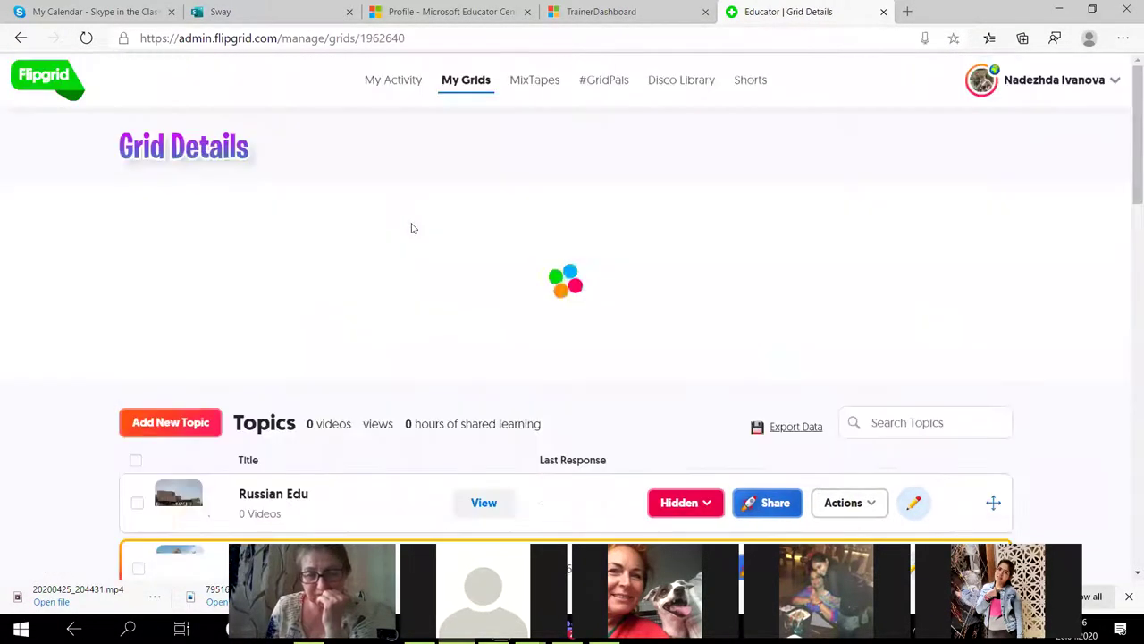
scroll(427, 233, down, 5)
scroll(427, 231, down, 5)
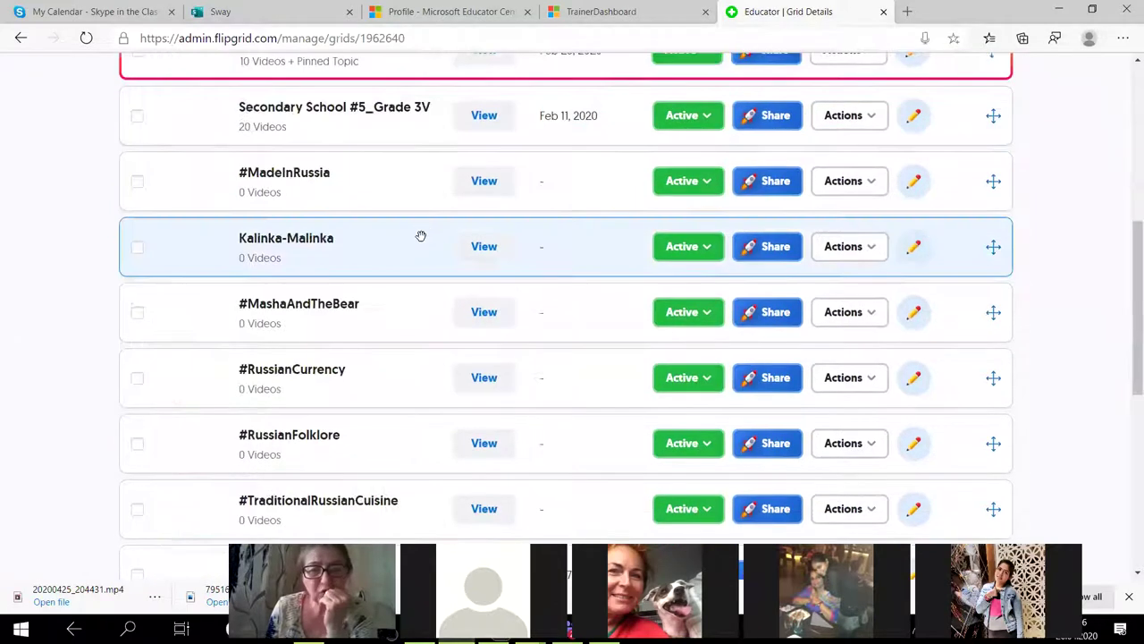
scroll(420, 236, down, 4)
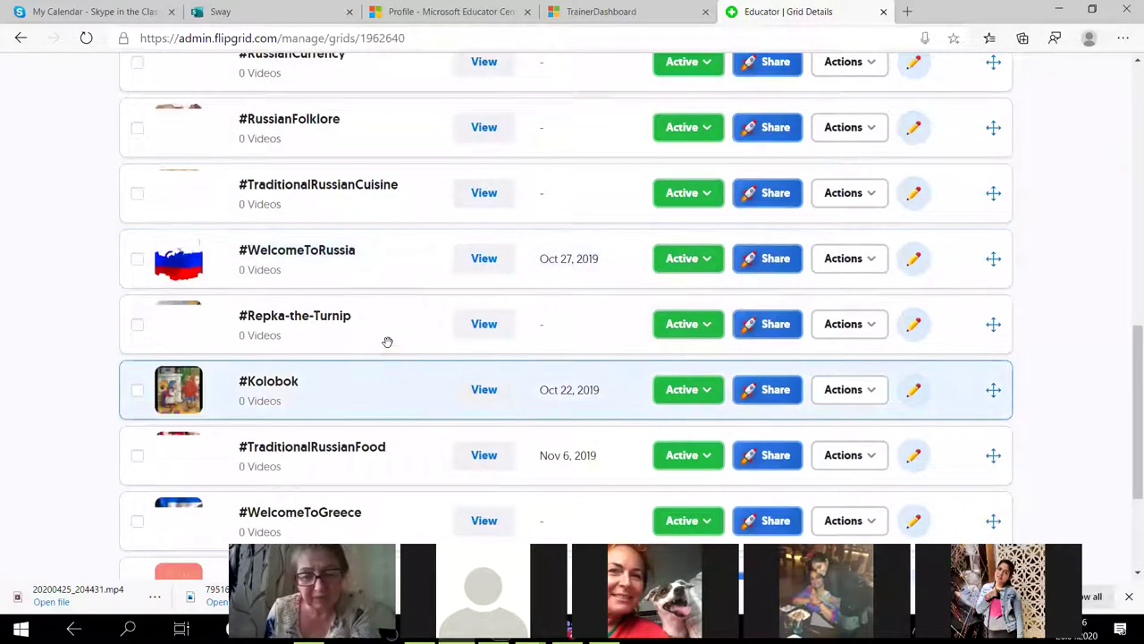
scroll(387, 341, down, 3)
scroll(381, 337, up, 2)
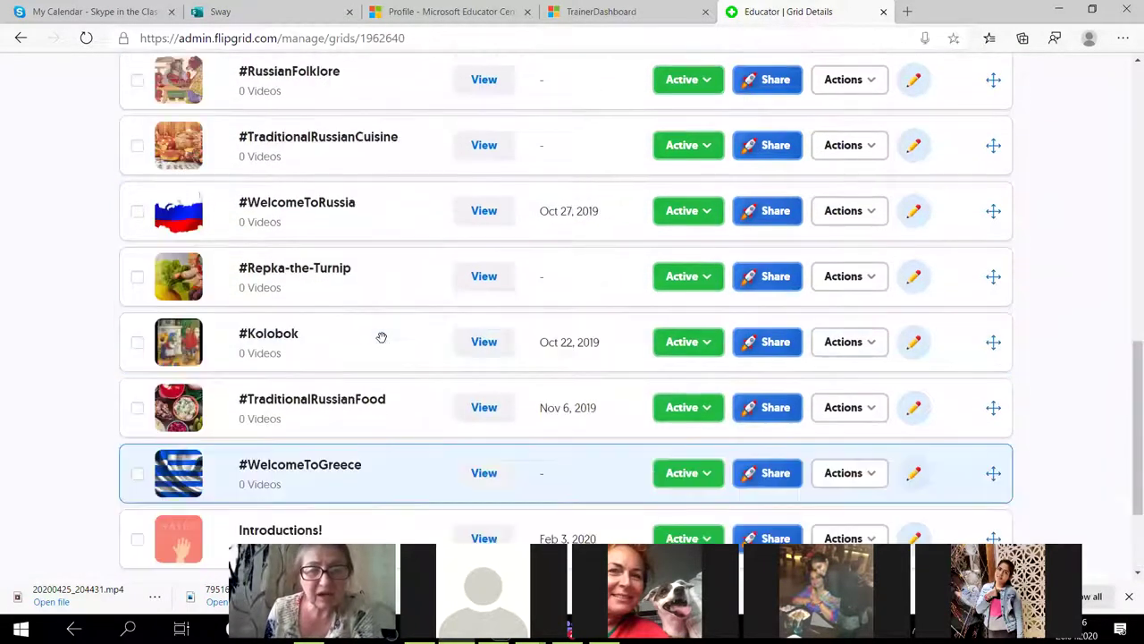
scroll(381, 337, up, 8)
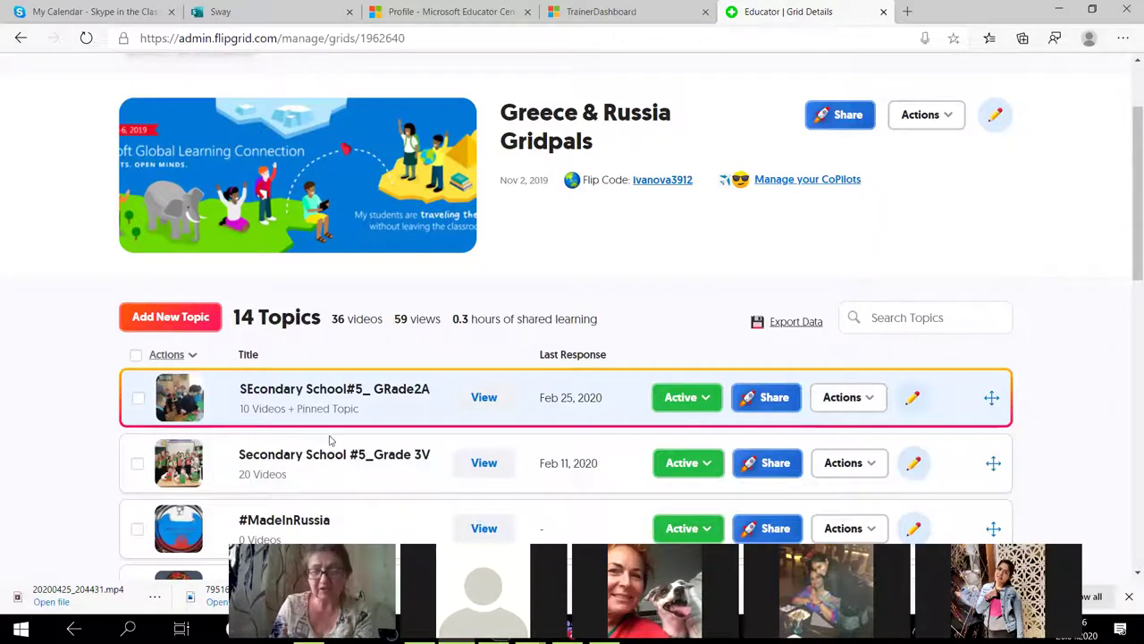
click(323, 394)
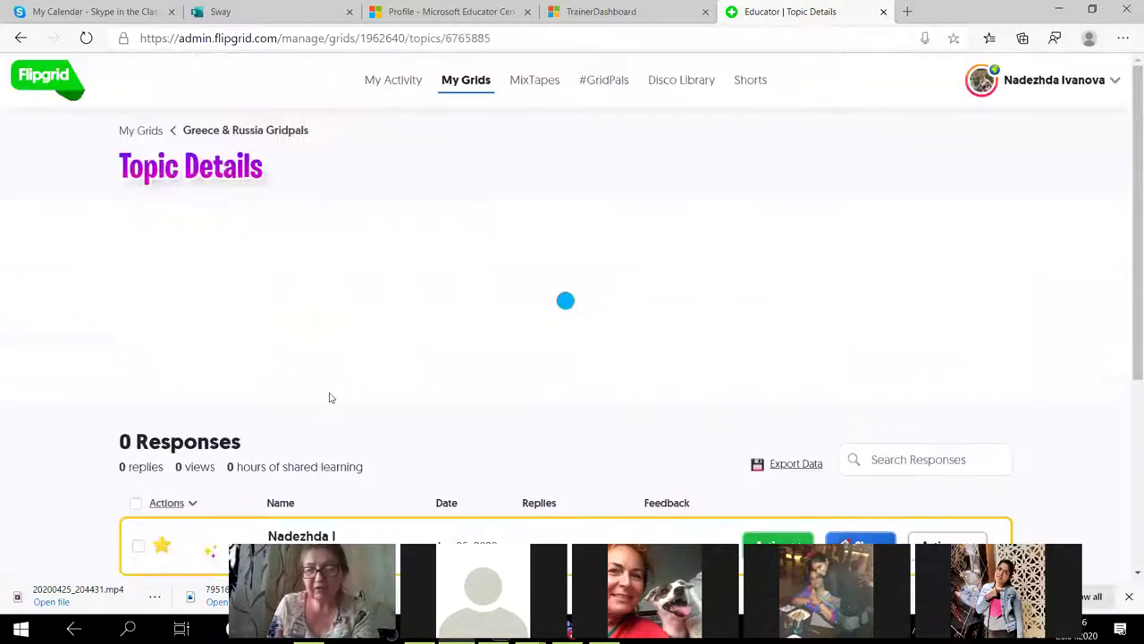
scroll(471, 350, down, 6)
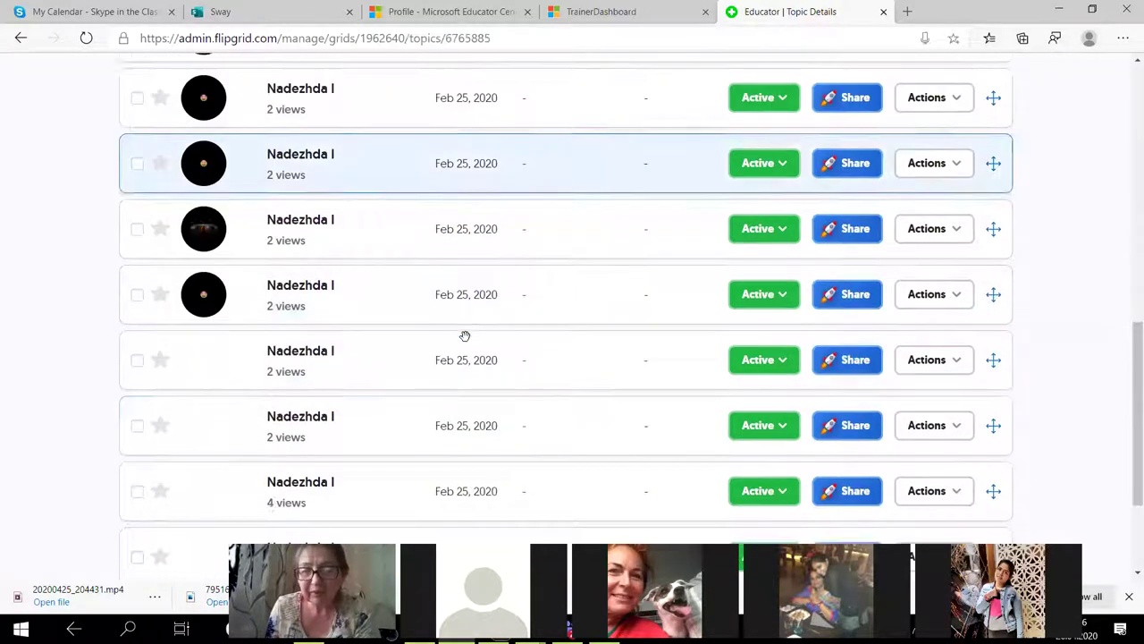
scroll(465, 336, down, 2)
scroll(439, 320, up, 4)
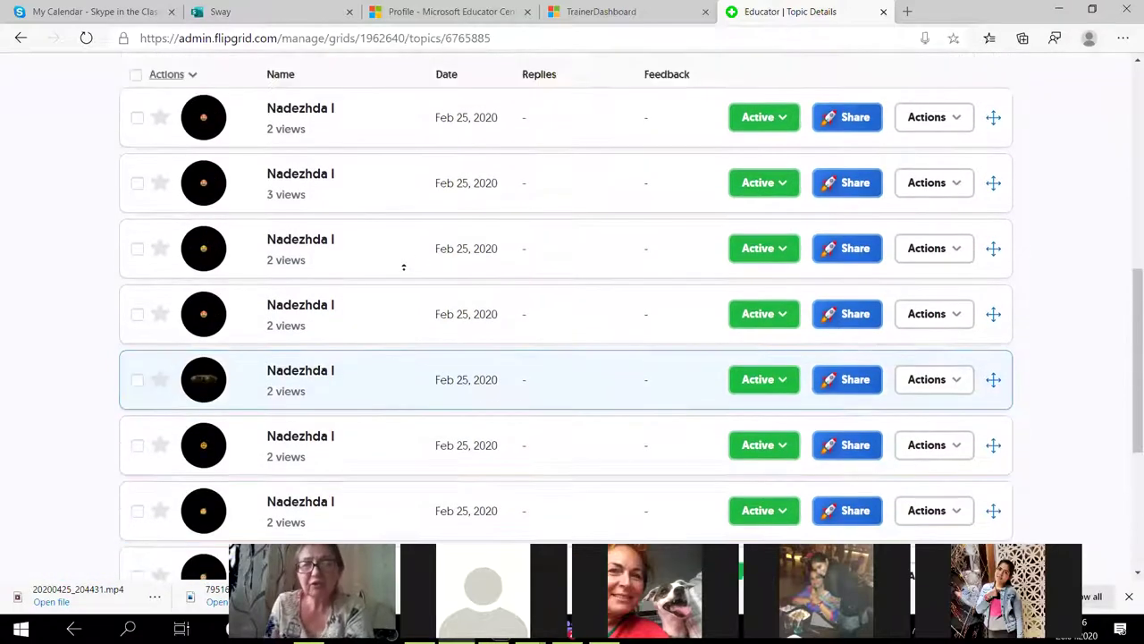
scroll(403, 266, up, 4)
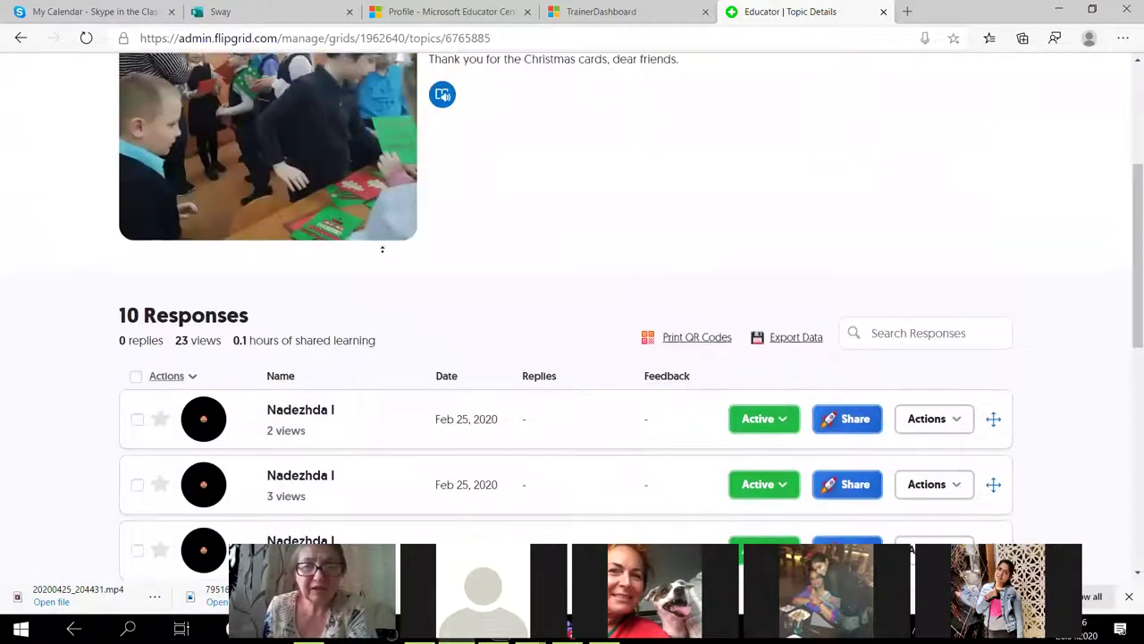
scroll(382, 249, up, 3)
scroll(268, 214, down, 4)
scroll(78, 165, up, 4)
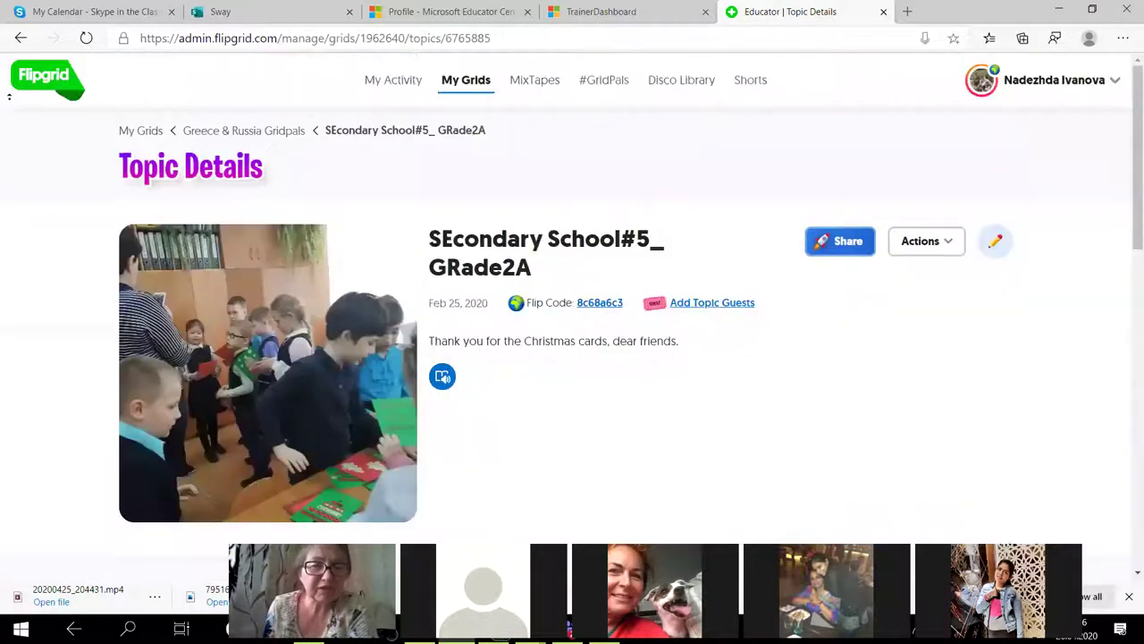
click(21, 38)
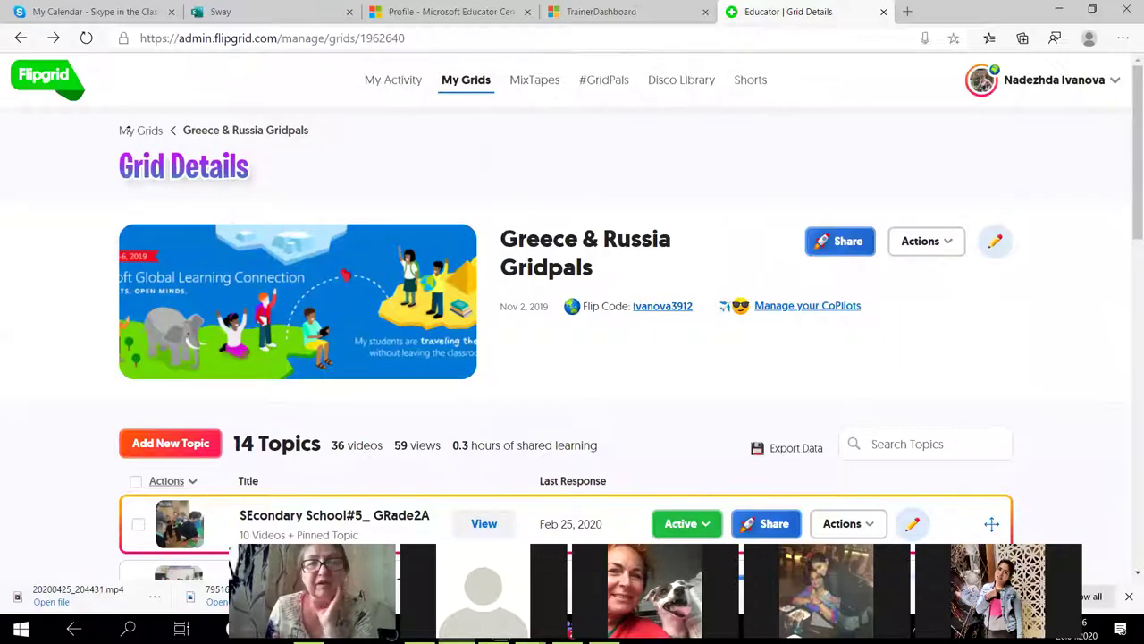
Return to the My Grids list and scroll through the grids
click(142, 131)
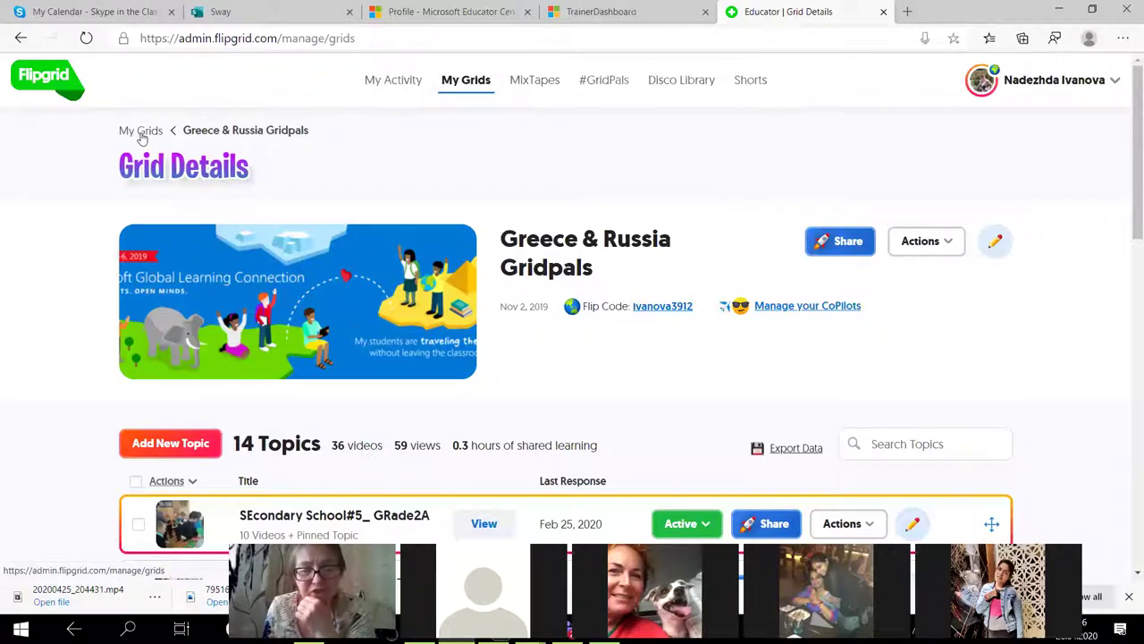
scroll(491, 222, down, 4)
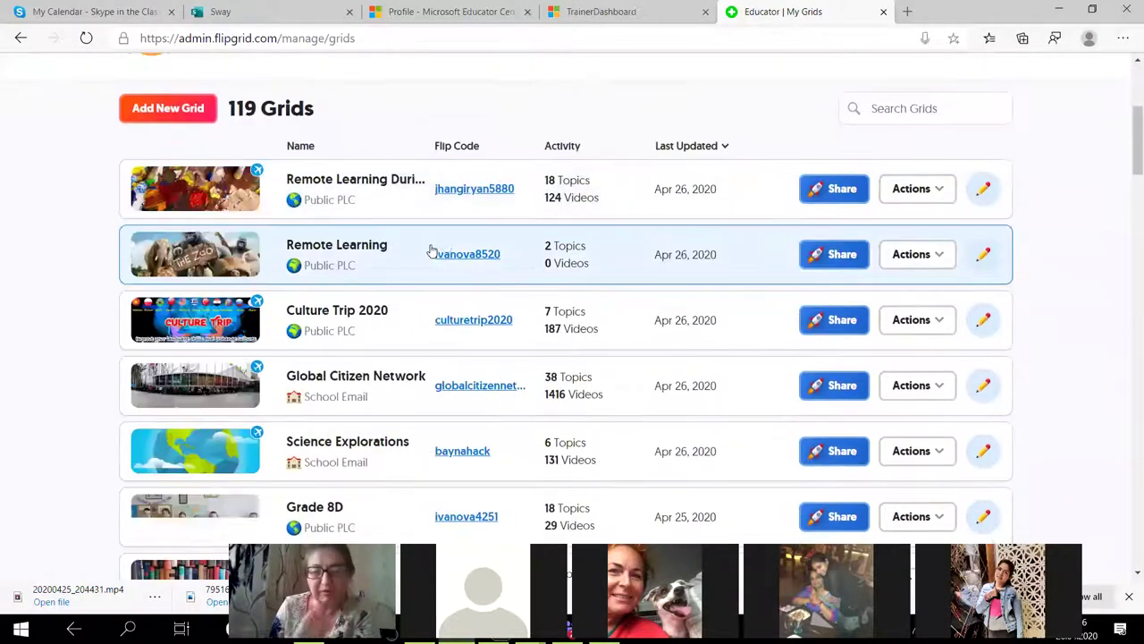
scroll(428, 253, down, 1)
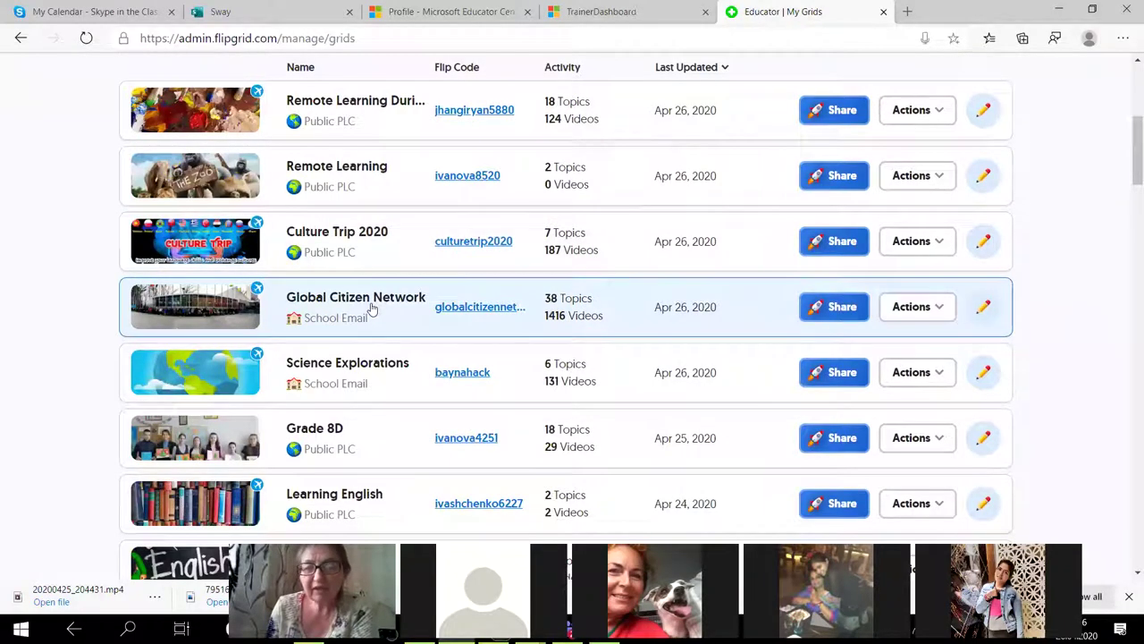
Open the Global Citizen Network grid and browse its 38 topics, 1416 videos and 47371 views
click(371, 307)
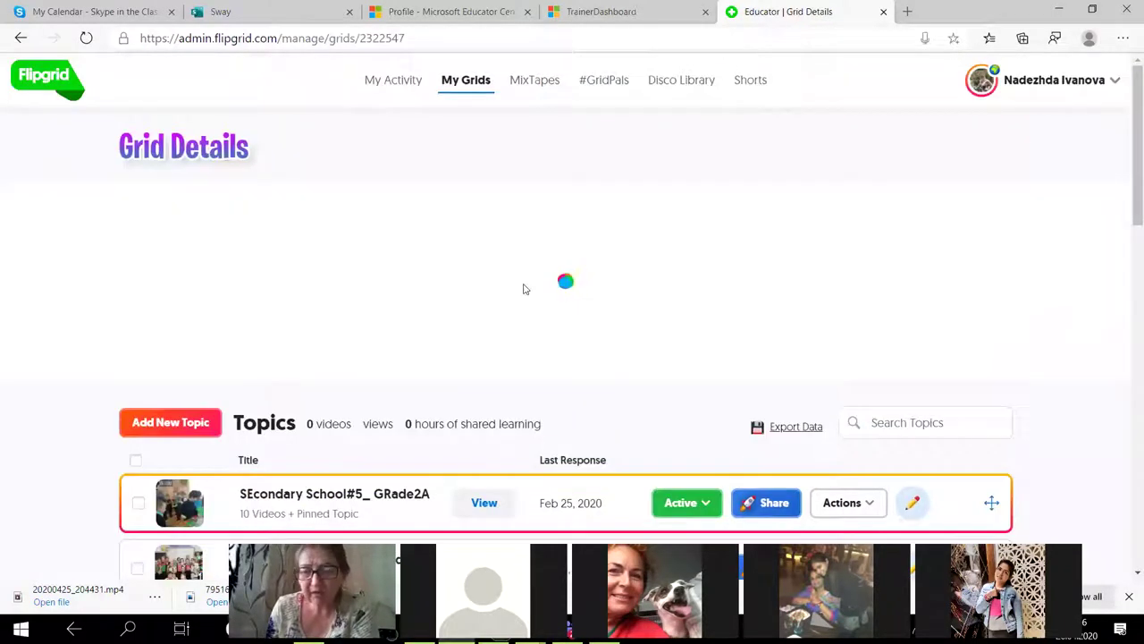
scroll(514, 281, down, 5)
scroll(508, 284, down, 5)
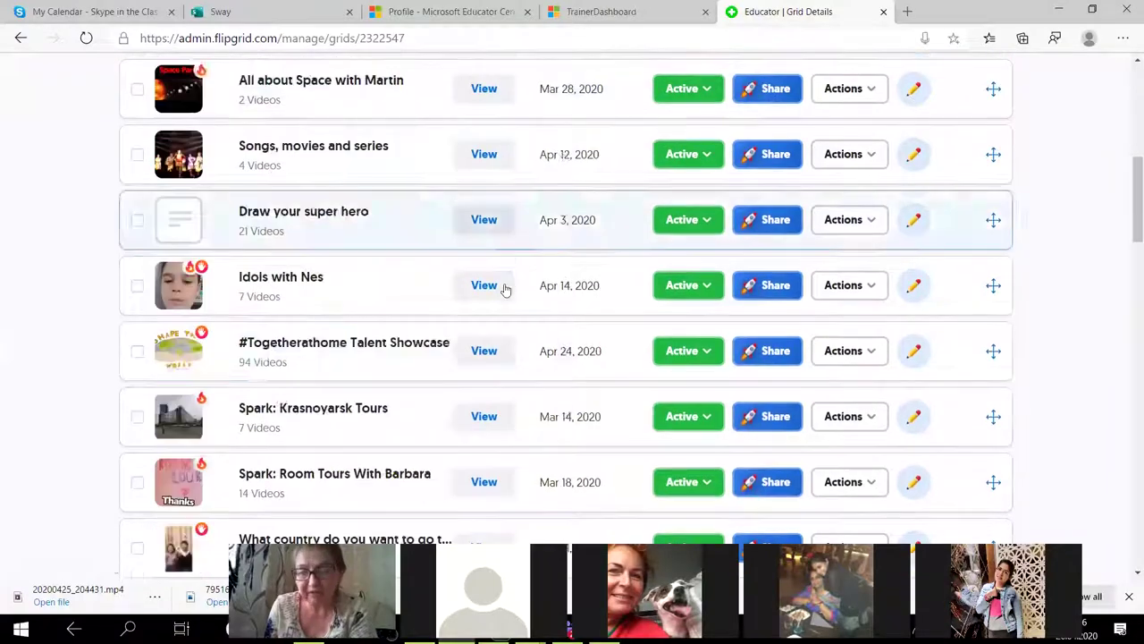
scroll(498, 282, down, 4)
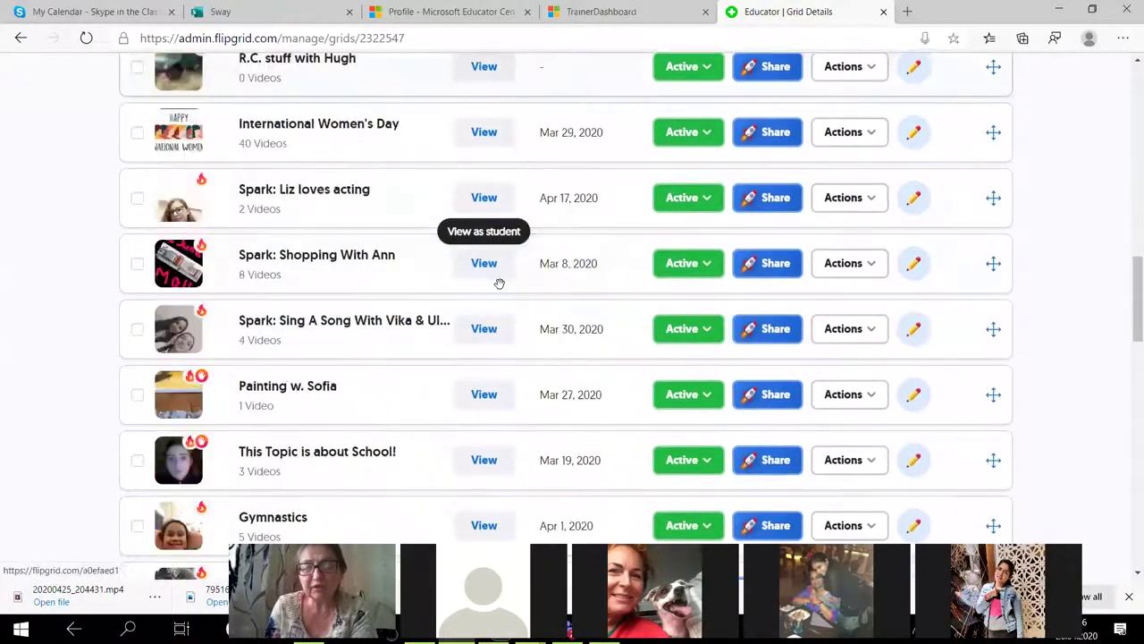
scroll(496, 283, down, 3)
scroll(492, 285, up, 5)
scroll(493, 286, up, 12)
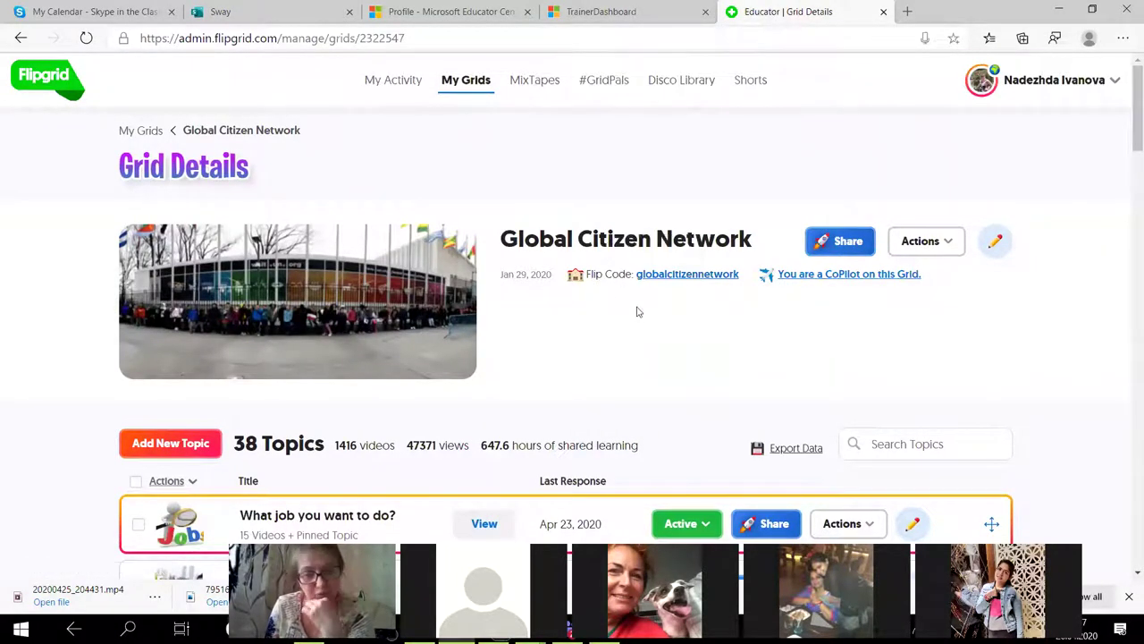
Go back to the grids list and open the Culture Trip 2020 grid
click(21, 37)
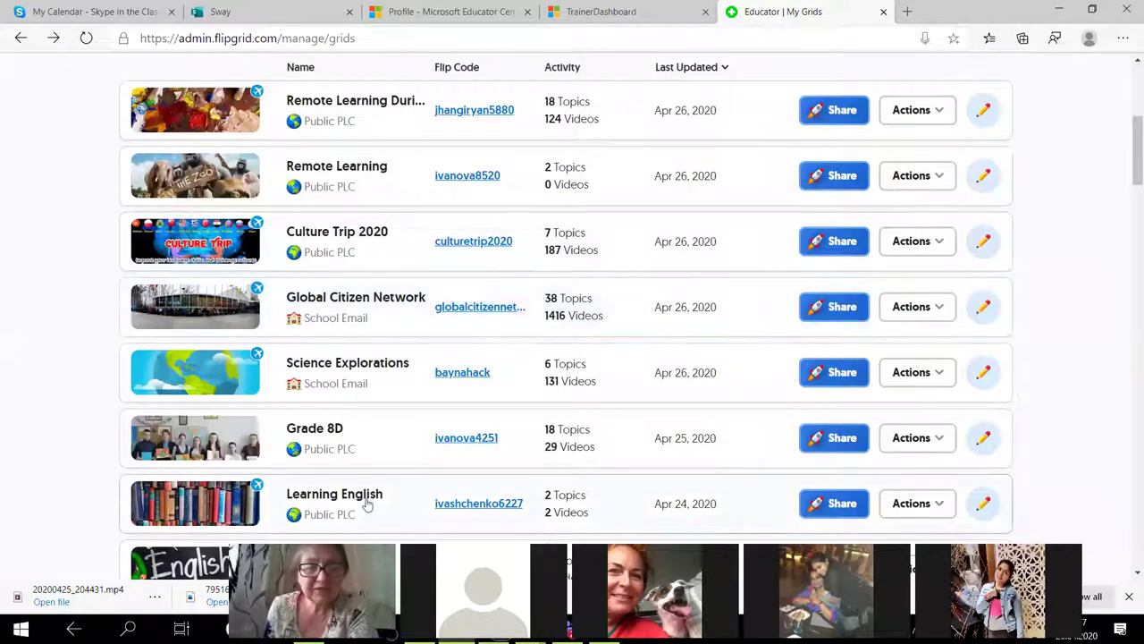
scroll(362, 501, up, 1)
click(338, 320)
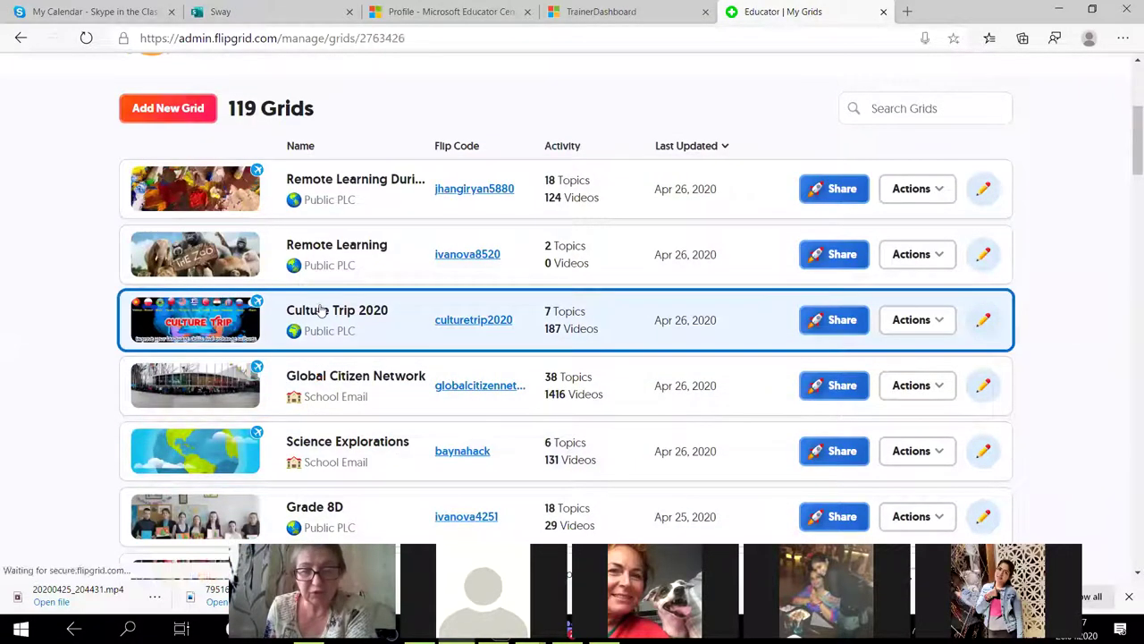
Browse Culture Trip 2020's 7 topics, then return to My Grids listing 119 grids
scroll(618, 298, down, 3)
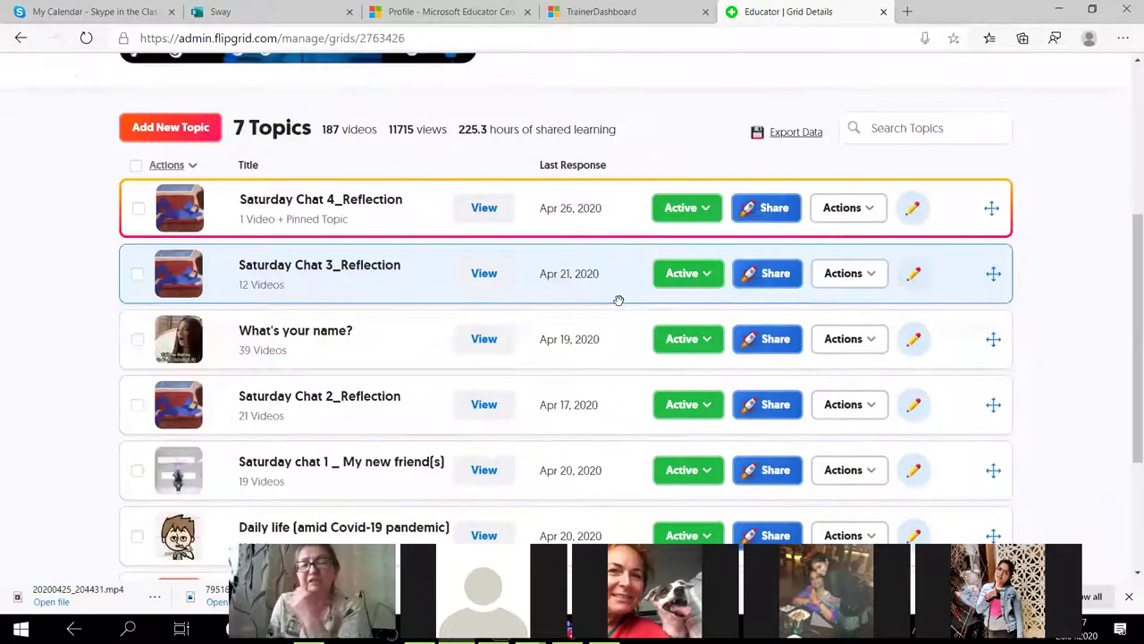
scroll(606, 306, up, 3)
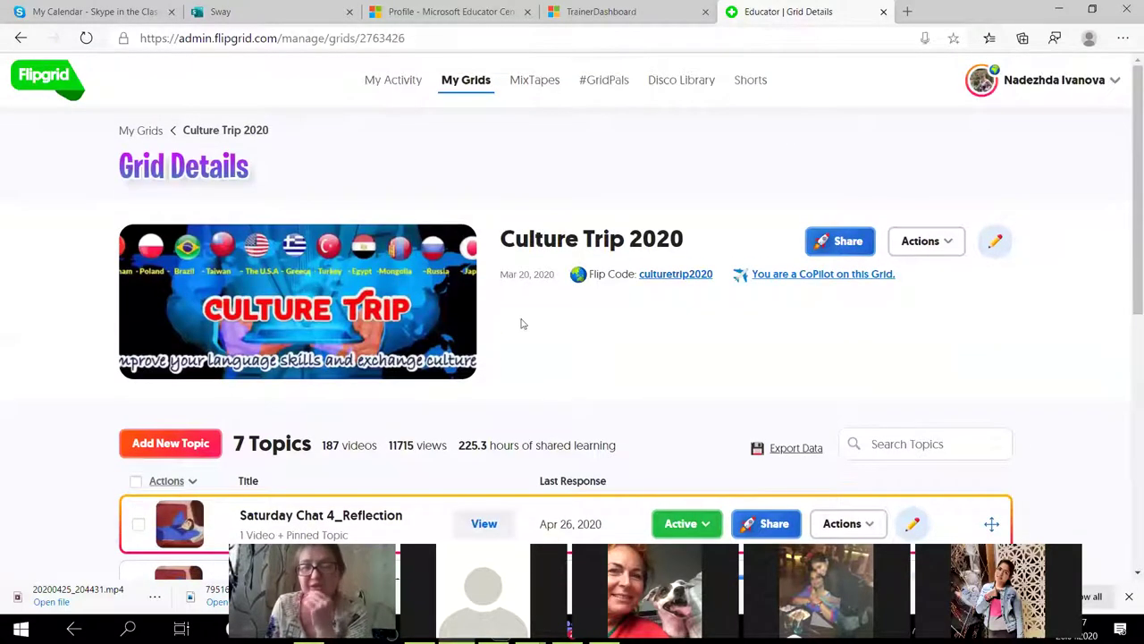
scroll(617, 277, down, 5)
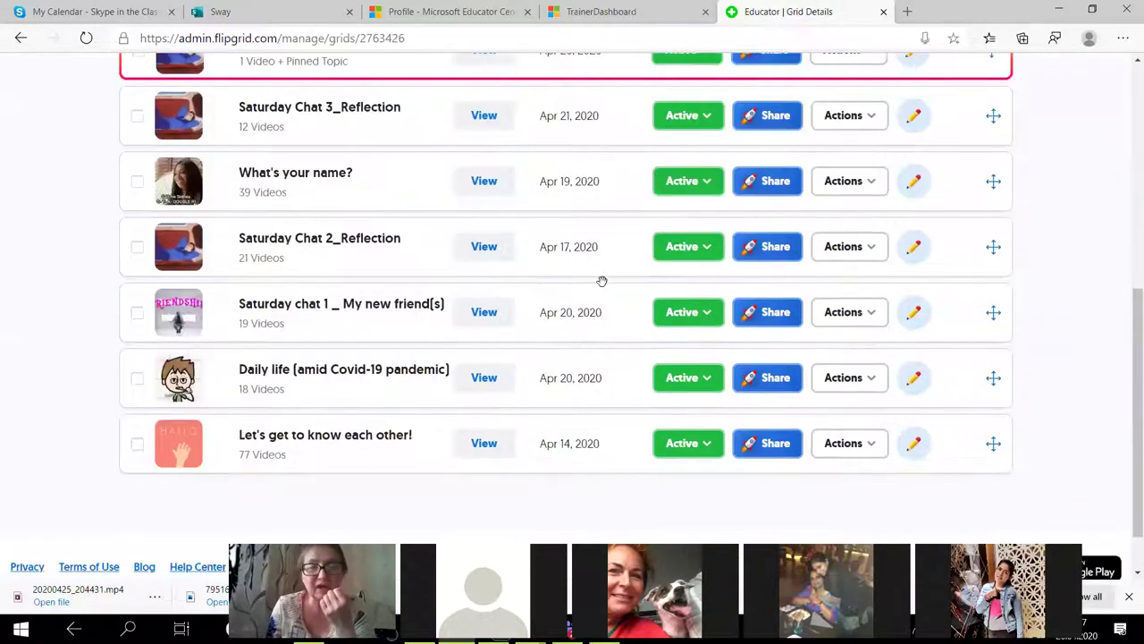
scroll(603, 284, down, 2)
scroll(606, 289, up, 5)
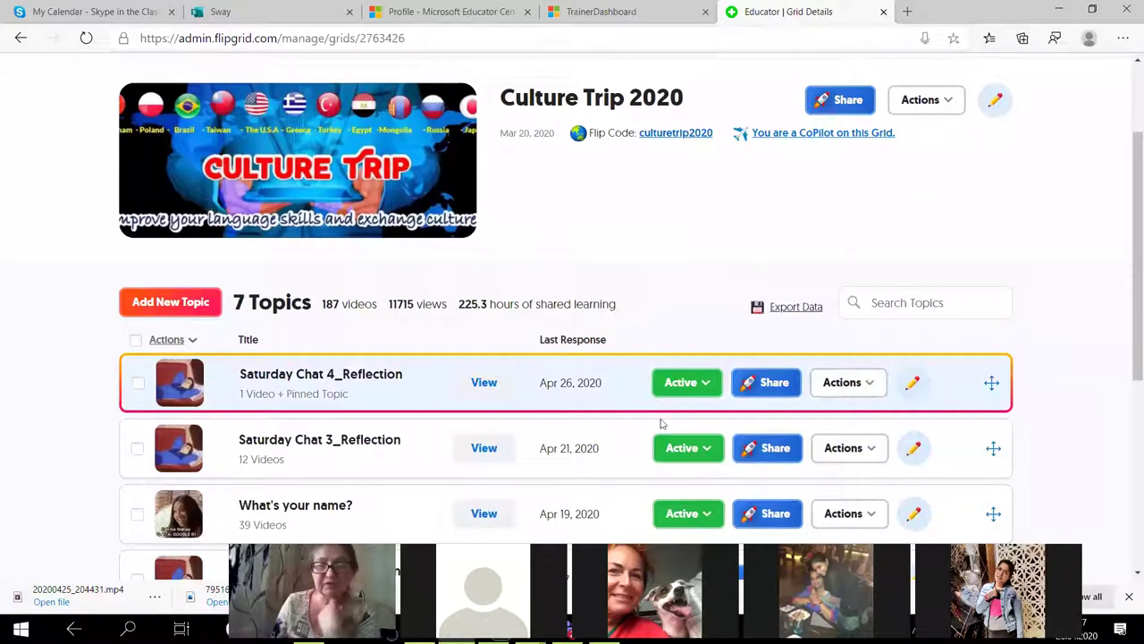
scroll(655, 478, down, 2)
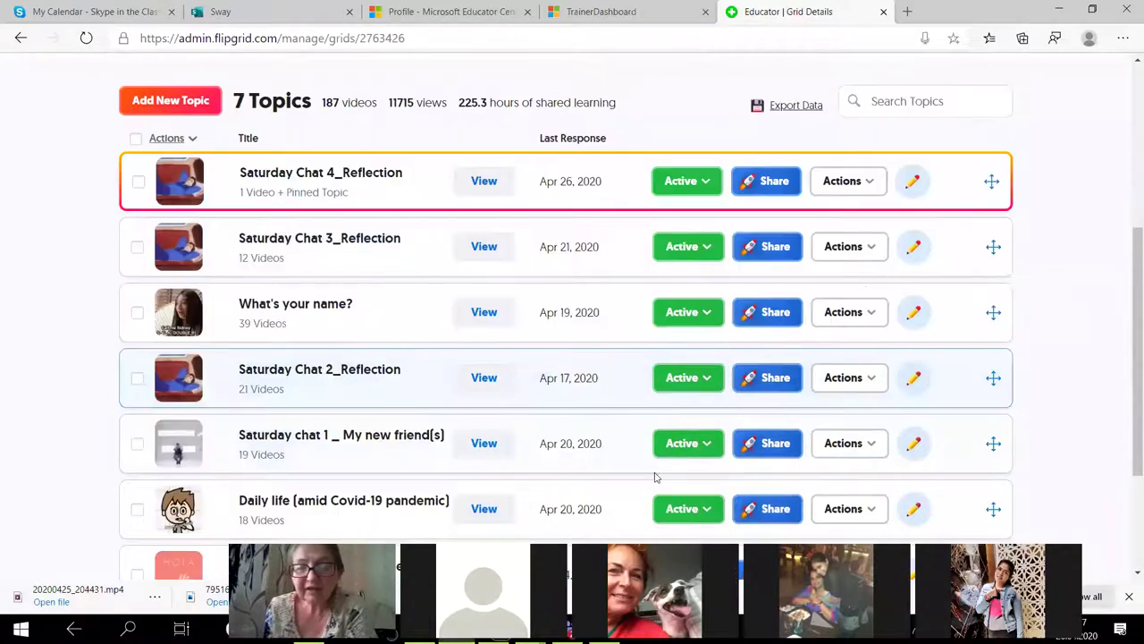
scroll(644, 477, down, 2)
scroll(849, 499, up, 3)
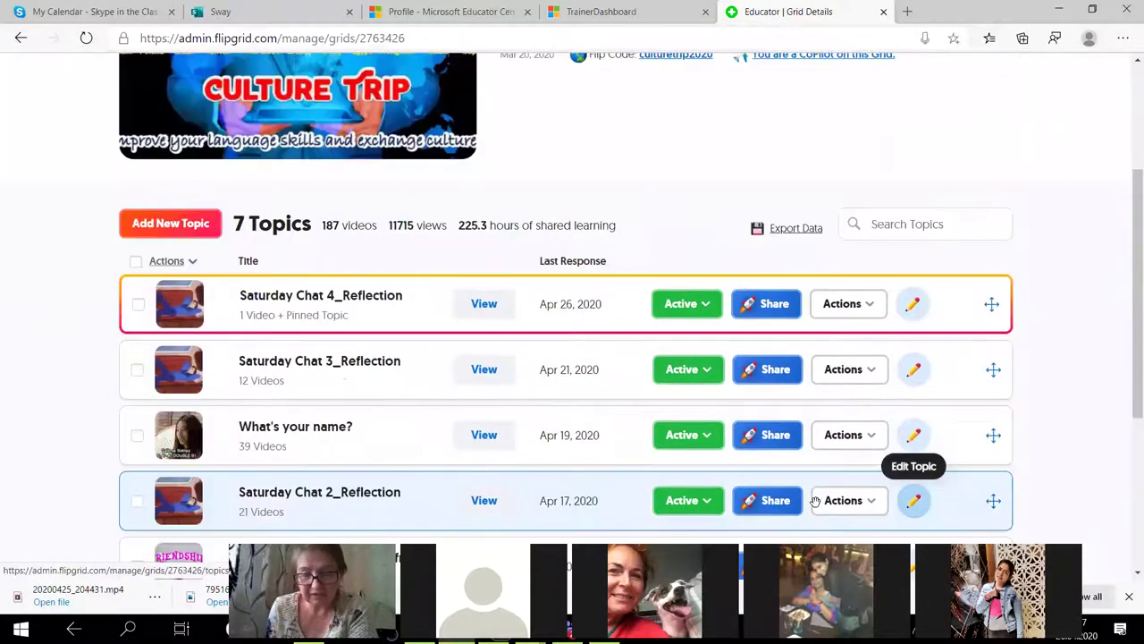
scroll(816, 502, up, 3)
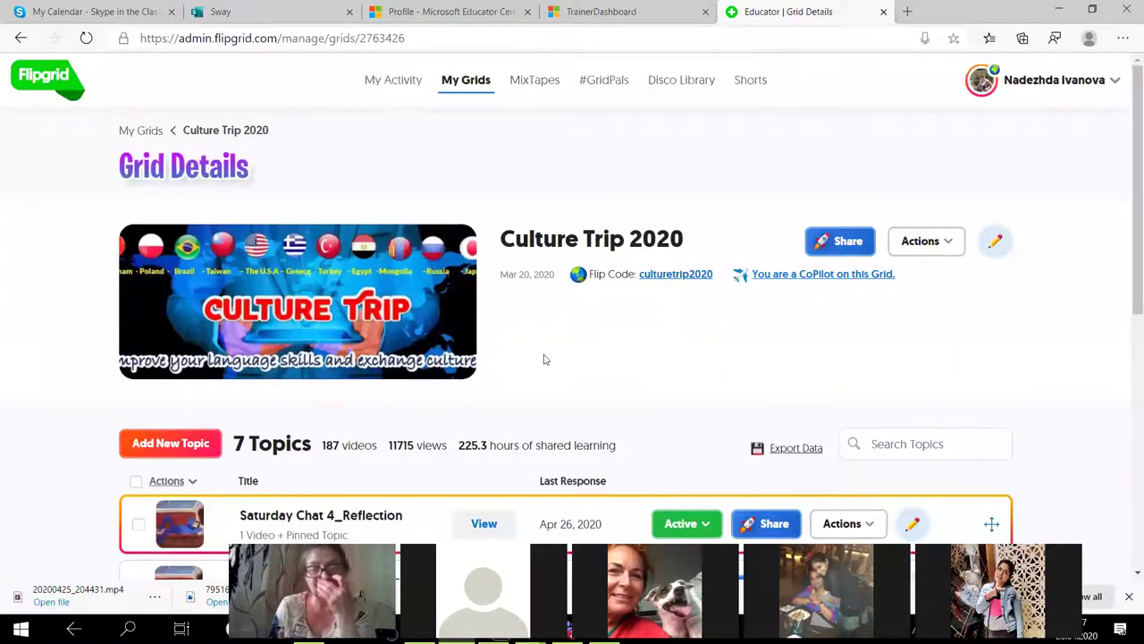
click(142, 131)
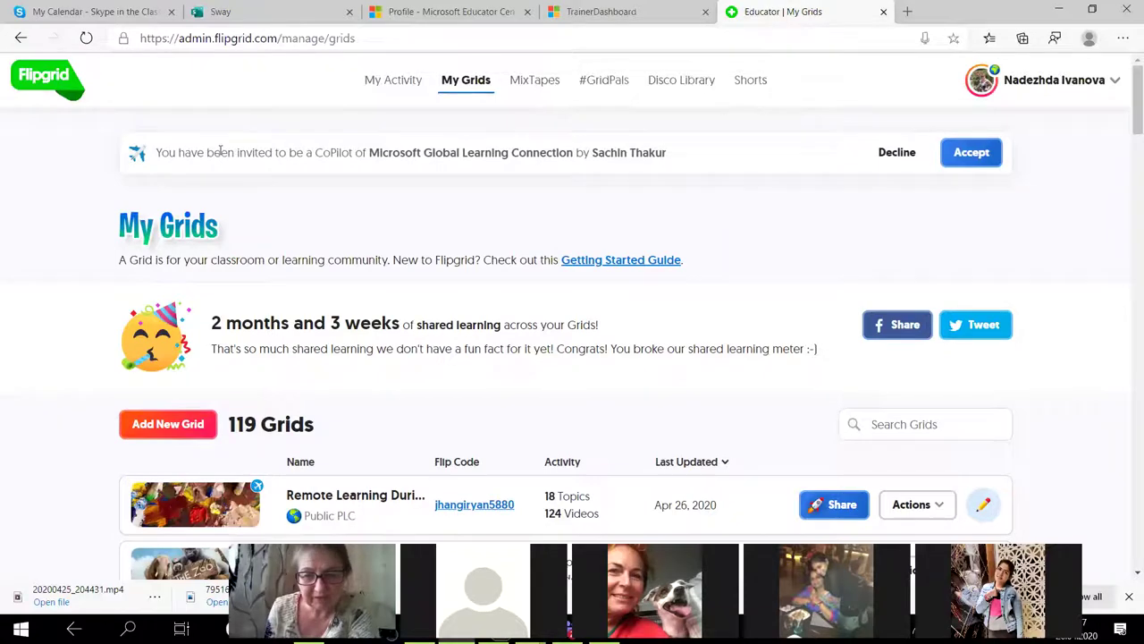
Review My Activity: 119 grids, 677 topics, 4,965 videos, 134,853 views, achievements and recent videos
click(394, 80)
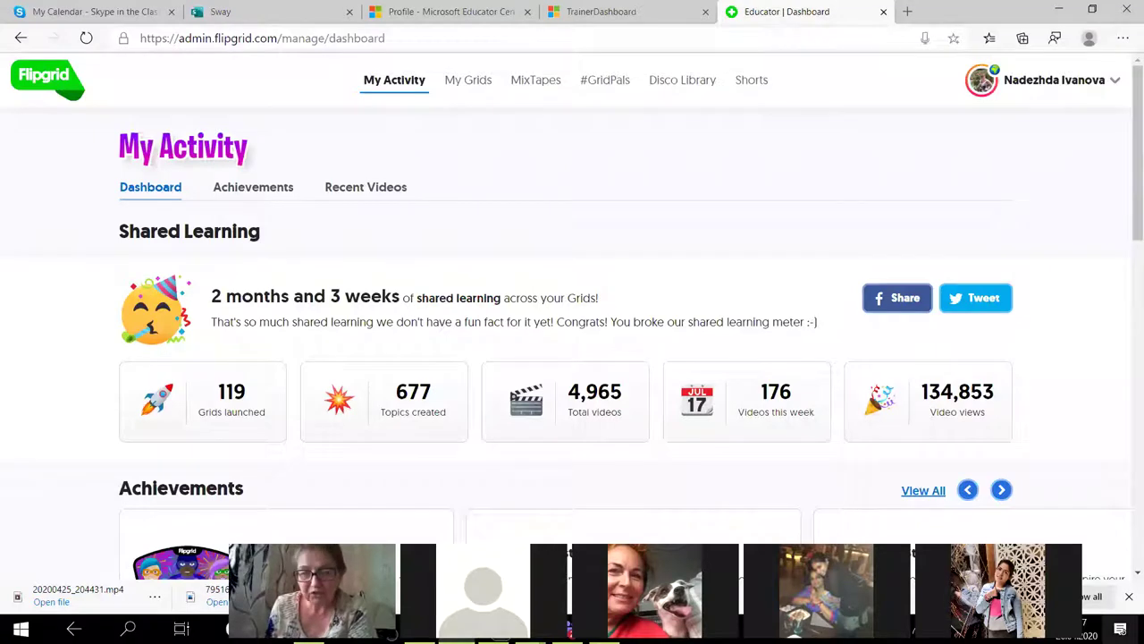
scroll(238, 333, down, 3)
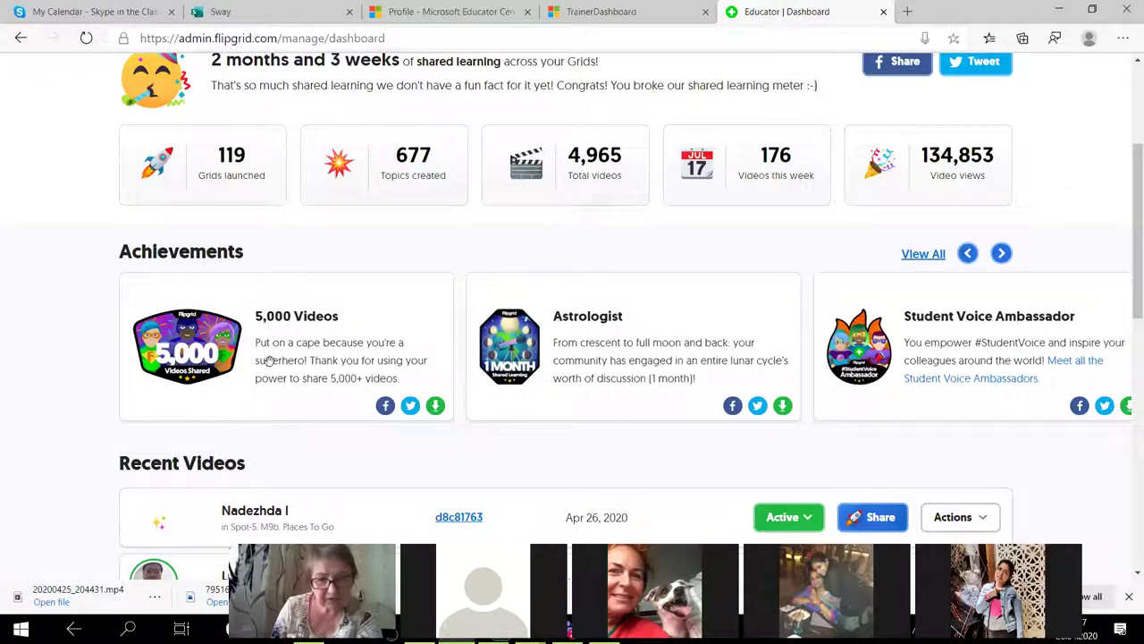
scroll(339, 439, down, 4)
scroll(269, 432, up, 4)
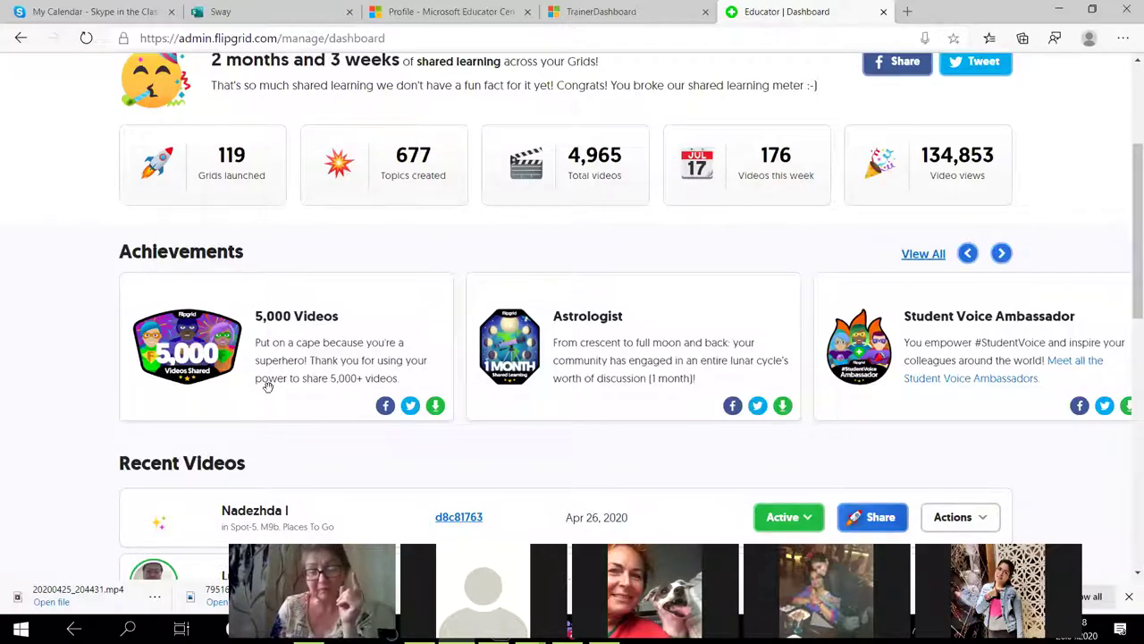
scroll(266, 384, down, 3)
scroll(264, 387, up, 3)
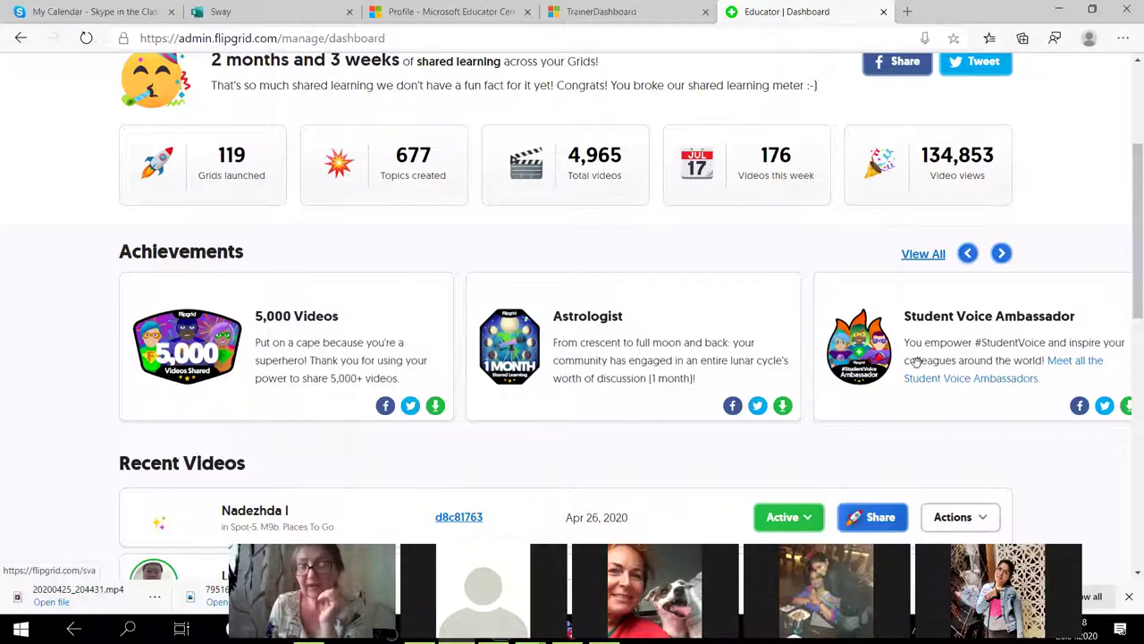
scroll(919, 367, down, 4)
scroll(919, 368, up, 3)
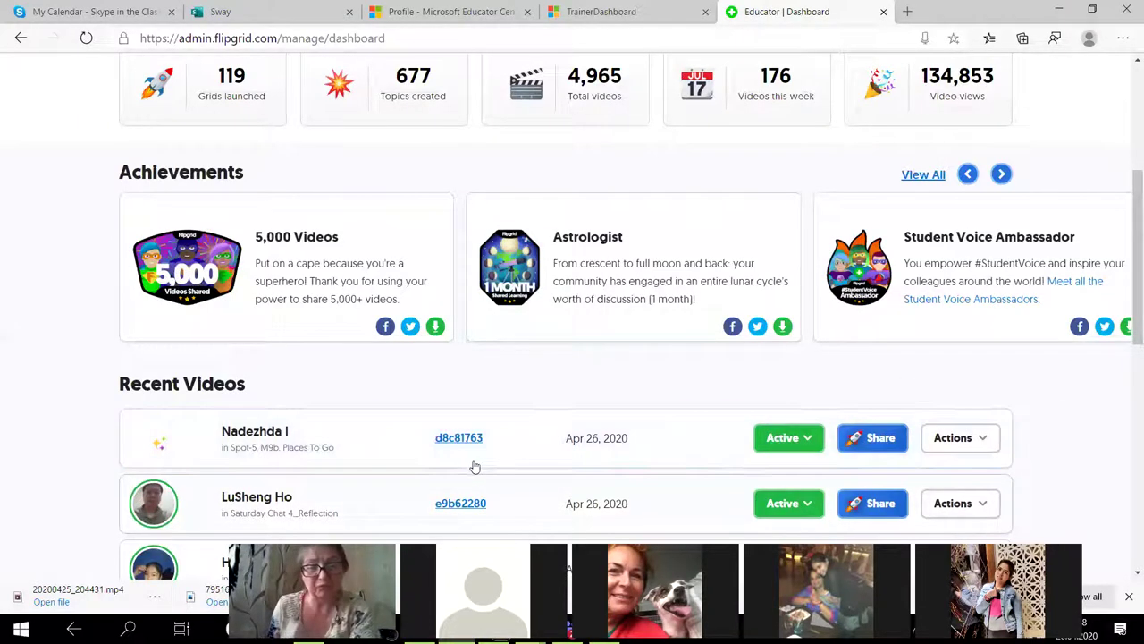
scroll(462, 473, down, 1)
scroll(265, 362, up, 3)
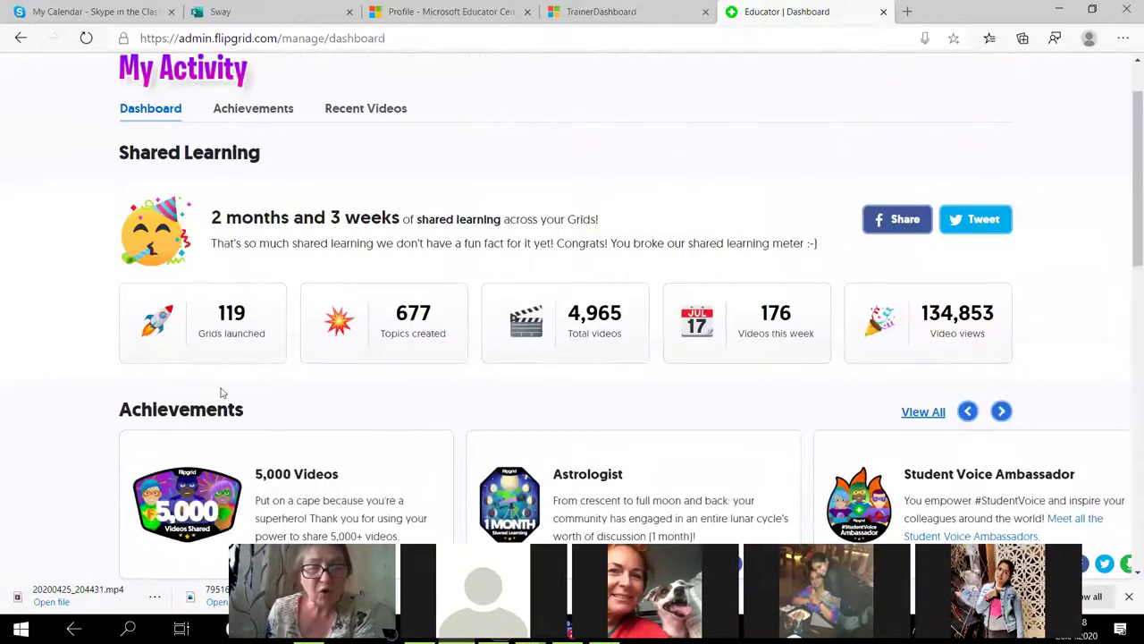
Open the Achievements page and browse the earned badges
click(234, 107)
scroll(562, 308, down, 4)
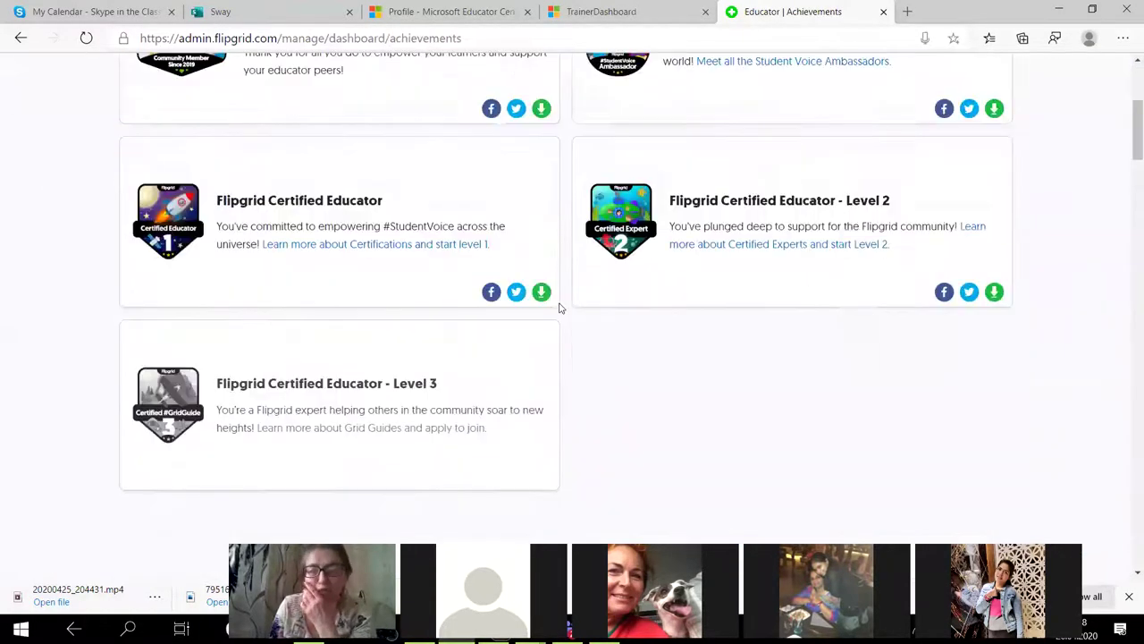
scroll(555, 329, down, 3)
scroll(549, 335, up, 5)
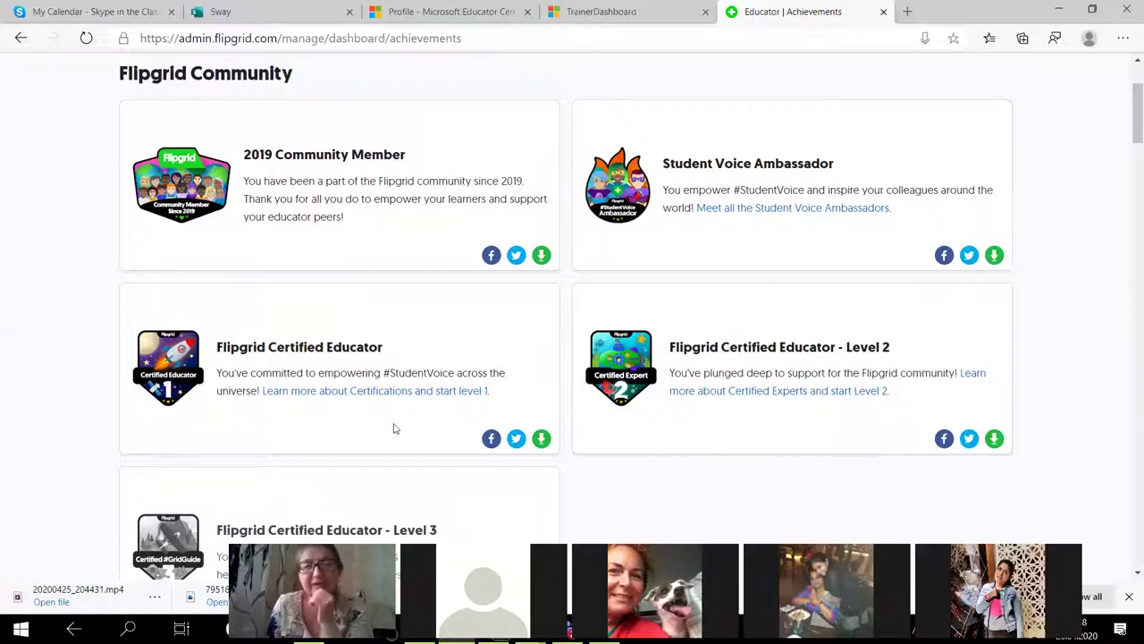
scroll(387, 506, down, 2)
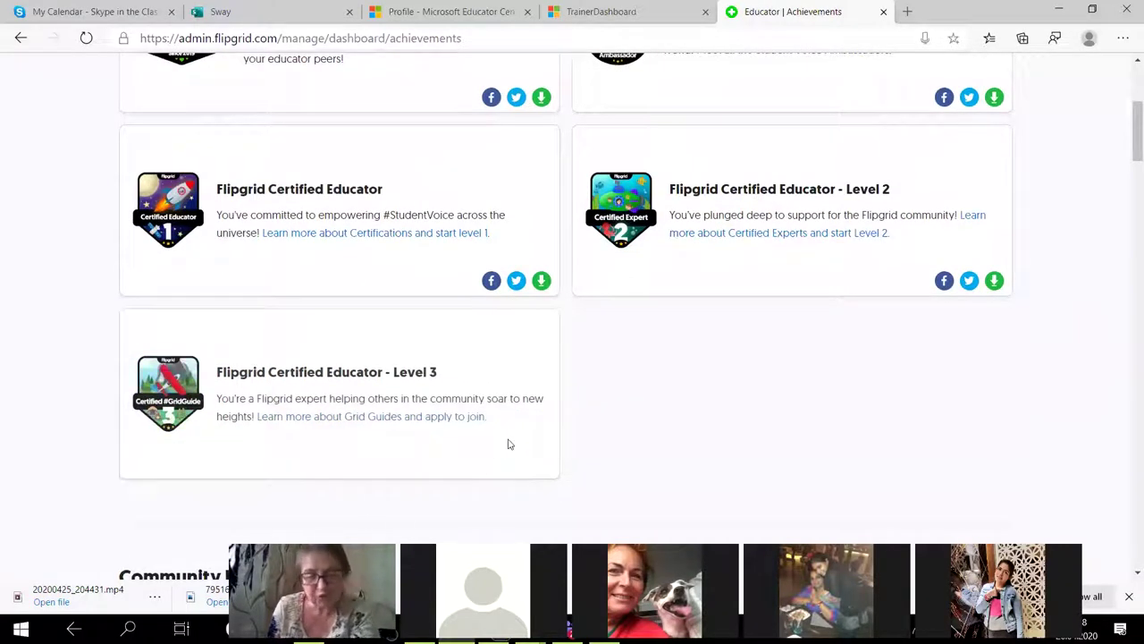
scroll(511, 445, down, 5)
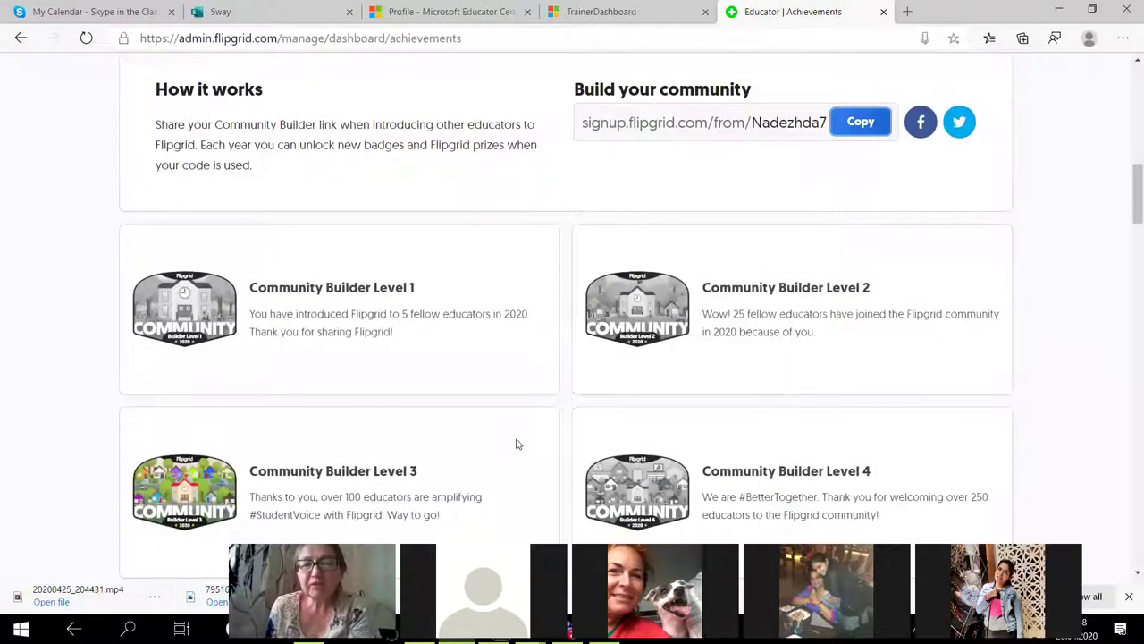
scroll(477, 445, up, 2)
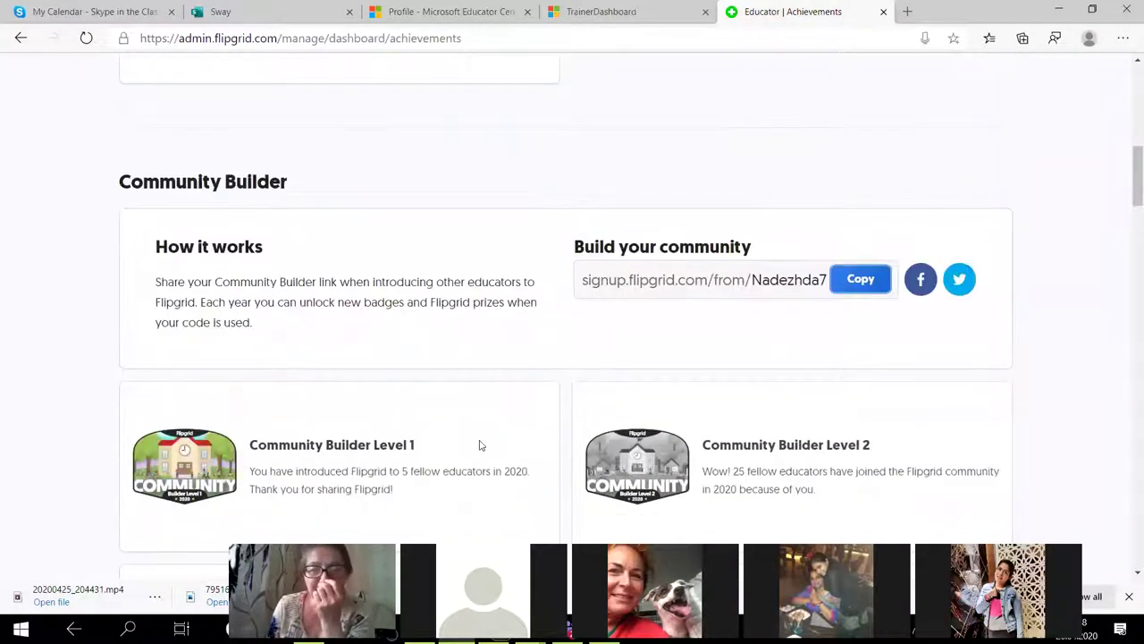
Copy the Community Builder signup link, then browse the Grid Creation and Total Videos badges
click(865, 281)
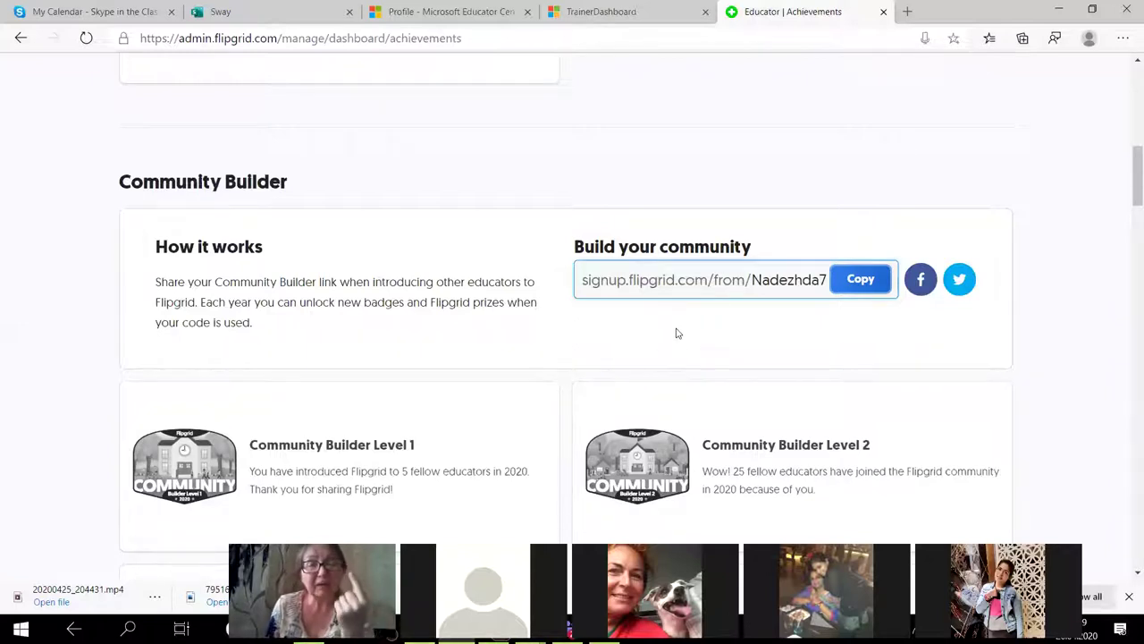
scroll(527, 398, down, 2)
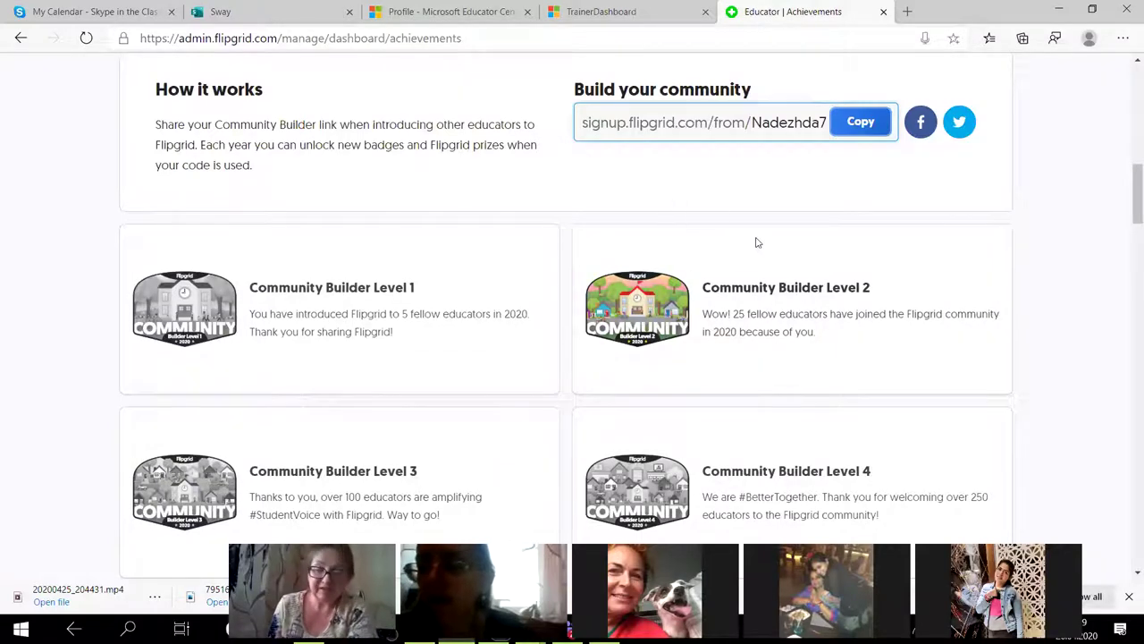
scroll(756, 243, down, 7)
scroll(702, 300, down, 9)
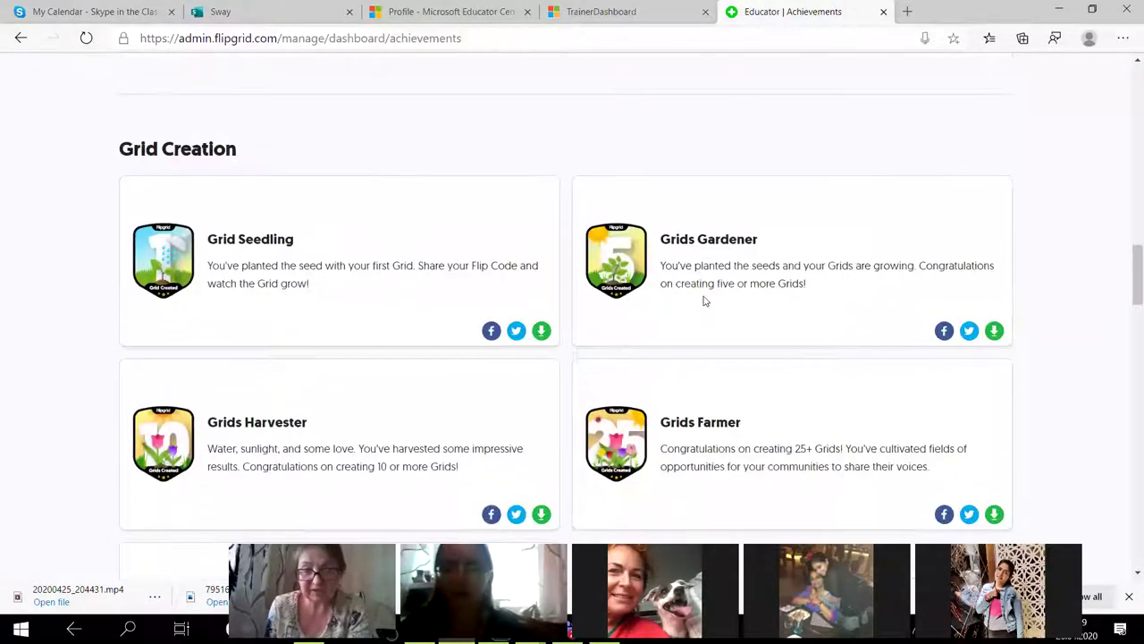
scroll(698, 326, down, 3)
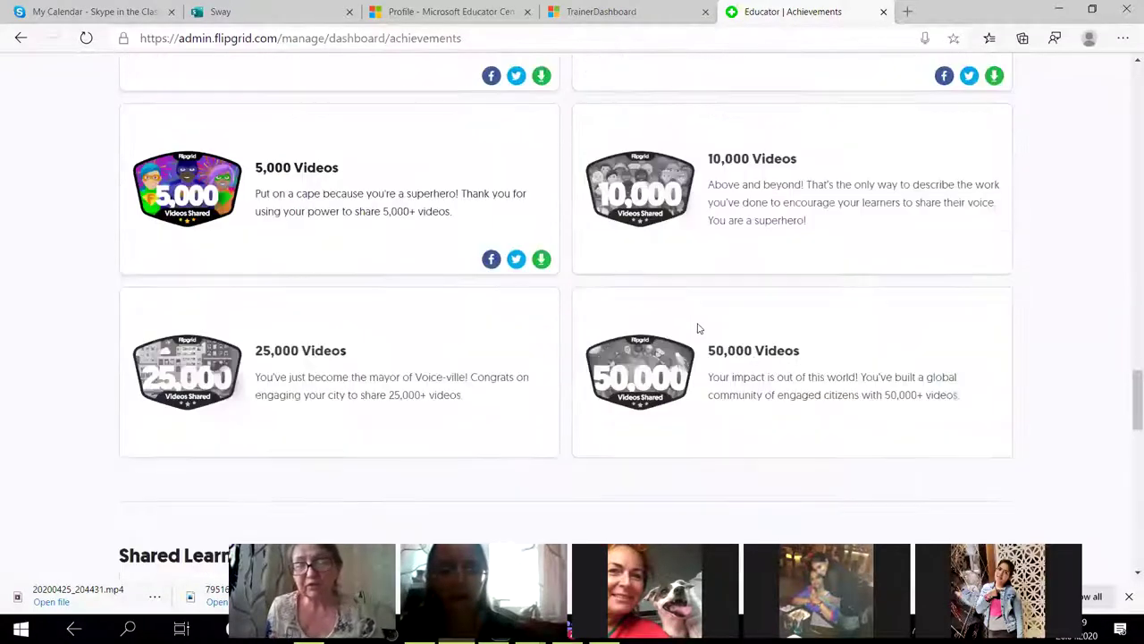
scroll(698, 325, up, 4)
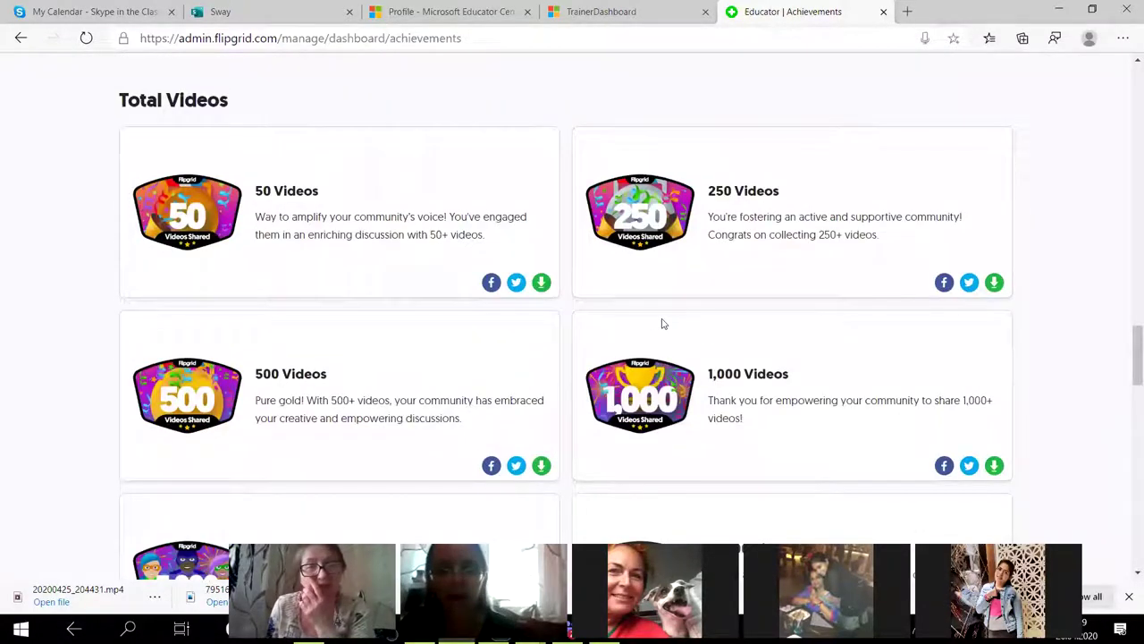
scroll(660, 323, up, 2)
scroll(657, 323, up, 3)
scroll(656, 321, up, 1)
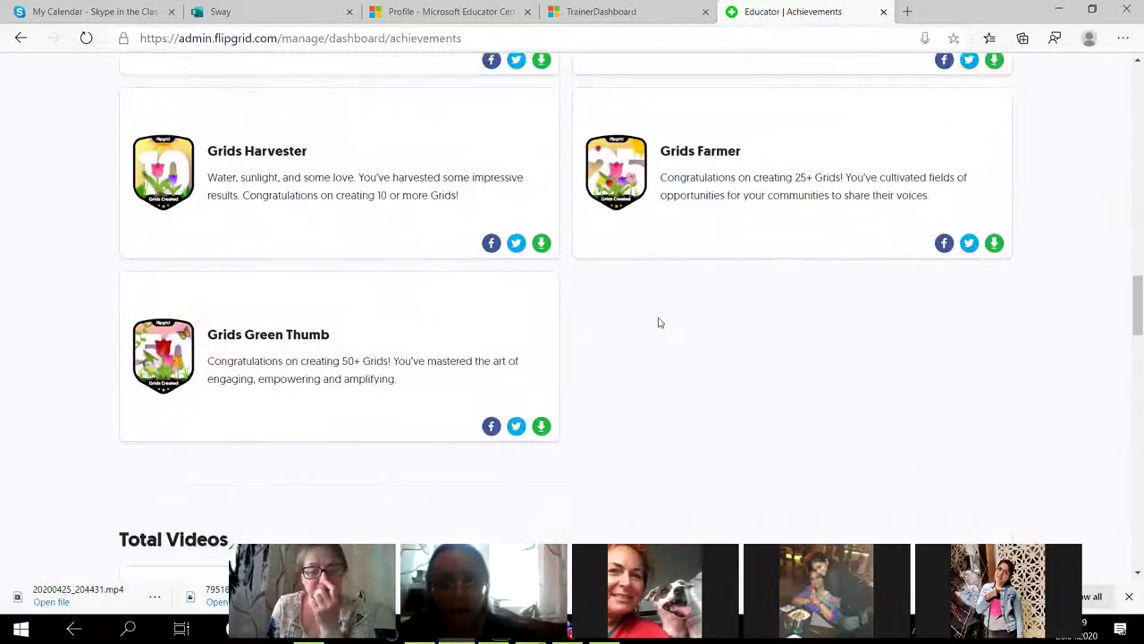